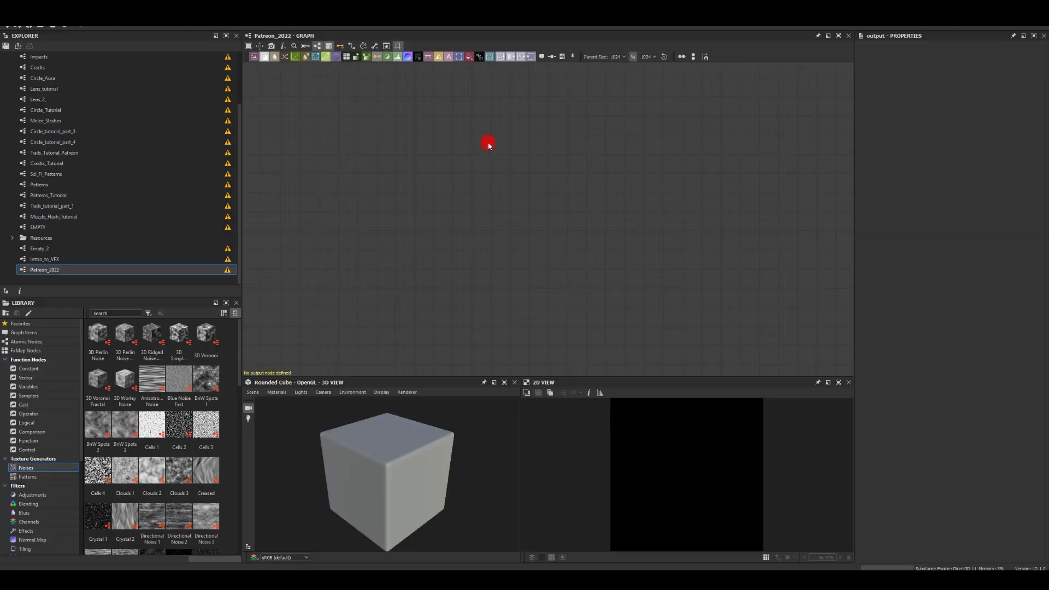
# - Add a Starburst node and set its Blur Amount to about 13.14, Randomness to 1, Size Min to 0.24 and Size Max to 1.27
pyautogui.press('space')
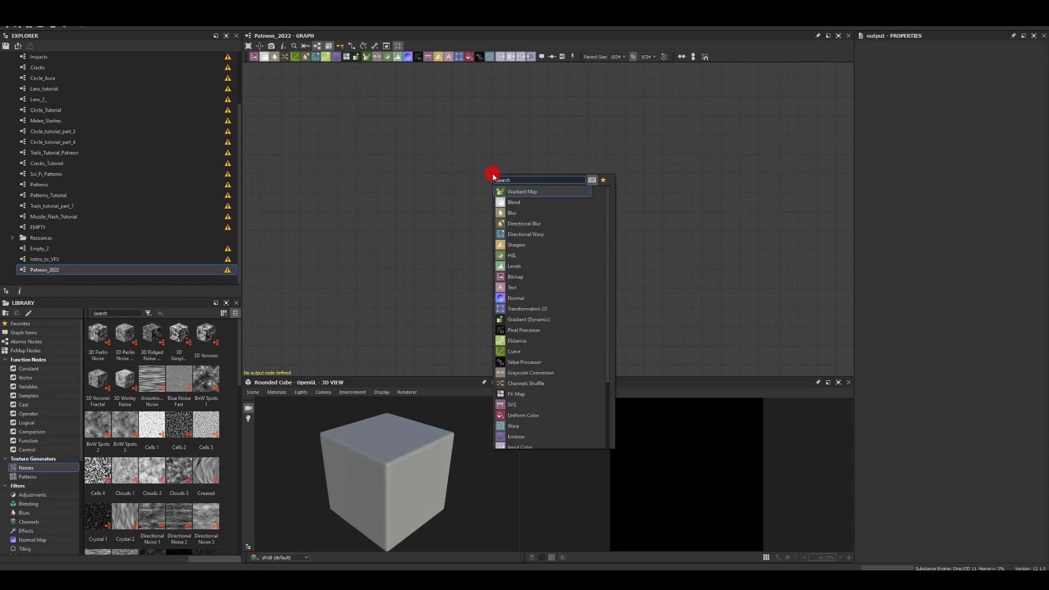
pyautogui.write('star')
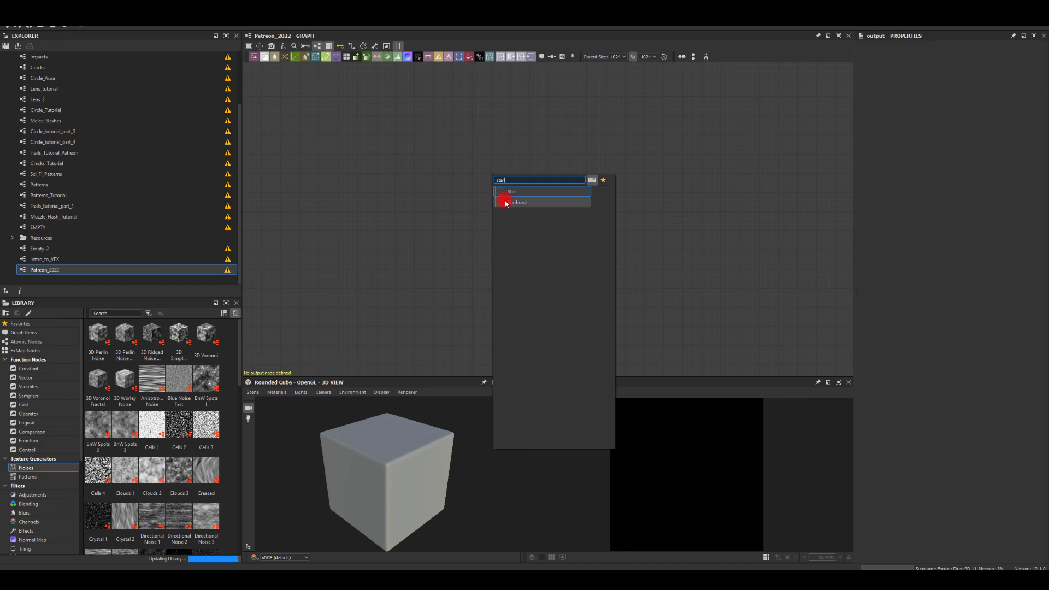
pyautogui.click(506, 203)
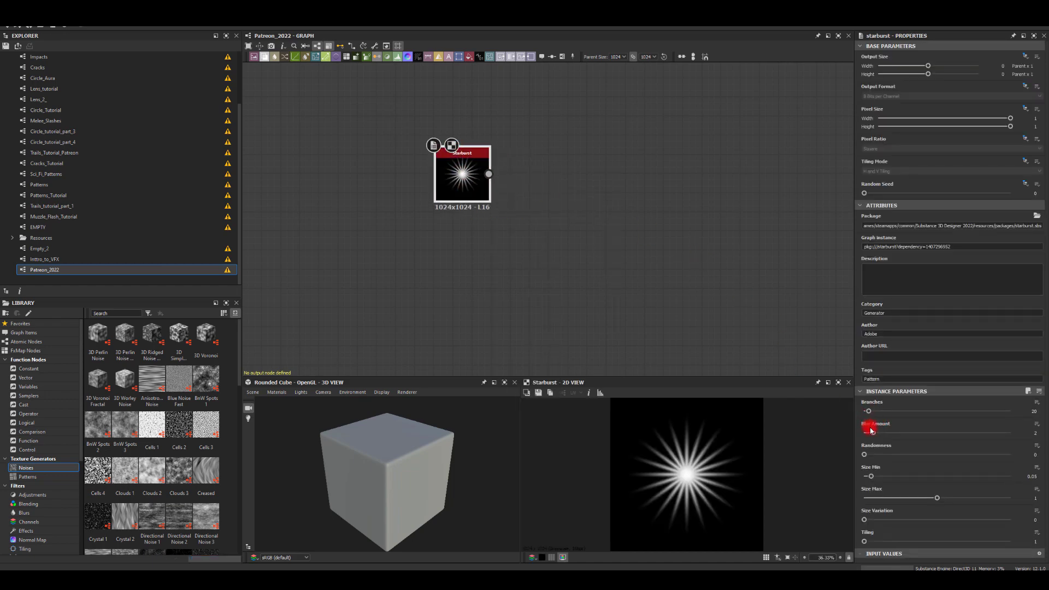
pyautogui.moveTo(873, 434); pyautogui.dragTo(924, 435)
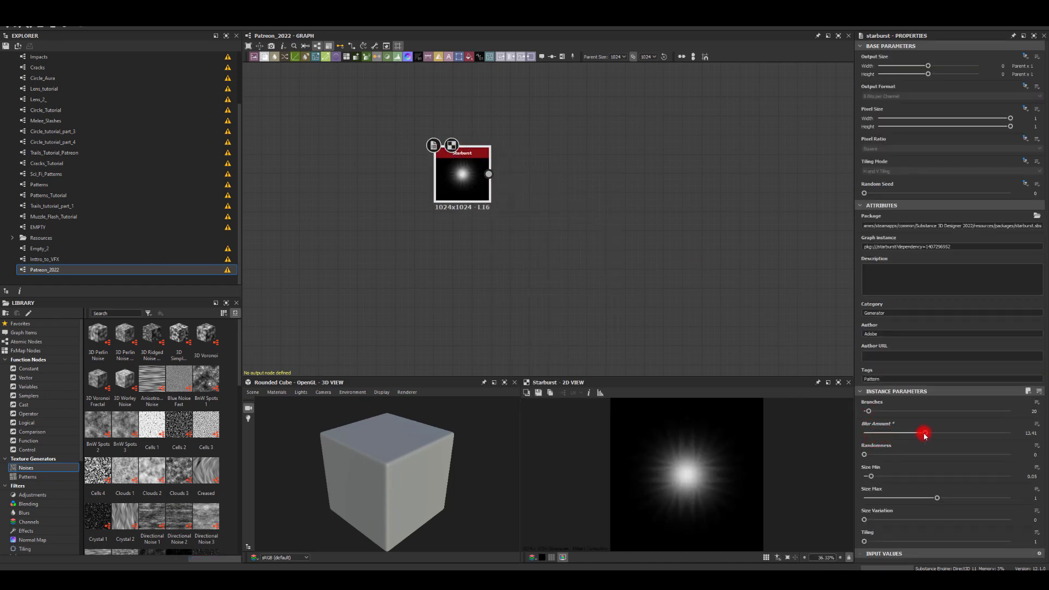
pyautogui.moveTo(866, 455); pyautogui.dragTo(1010, 454)
pyautogui.moveTo(883, 478); pyautogui.dragTo(957, 506)
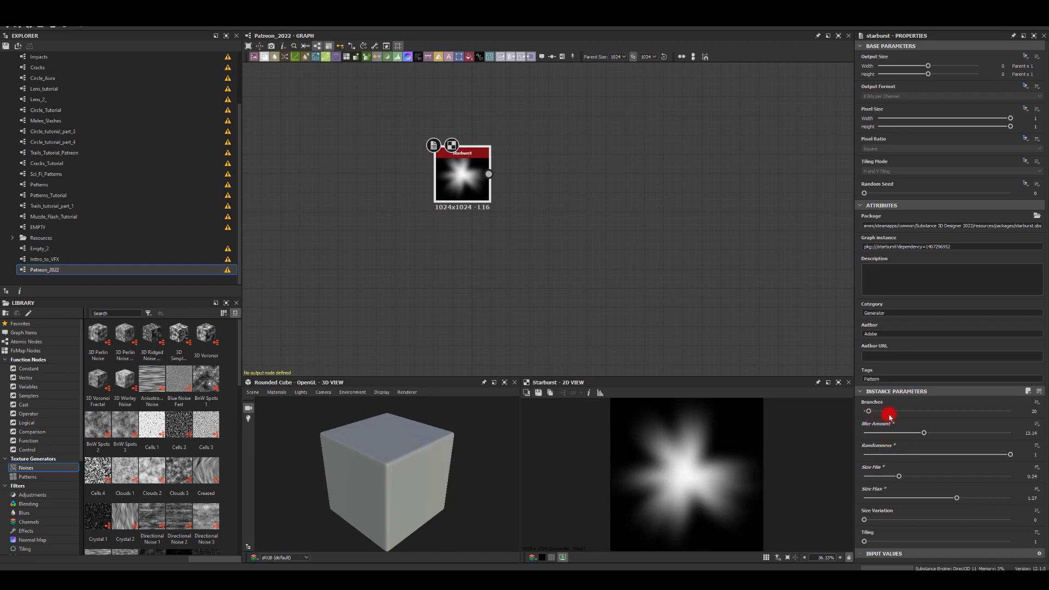
pyautogui.moveTo(876, 413); pyautogui.dragTo(873, 415)
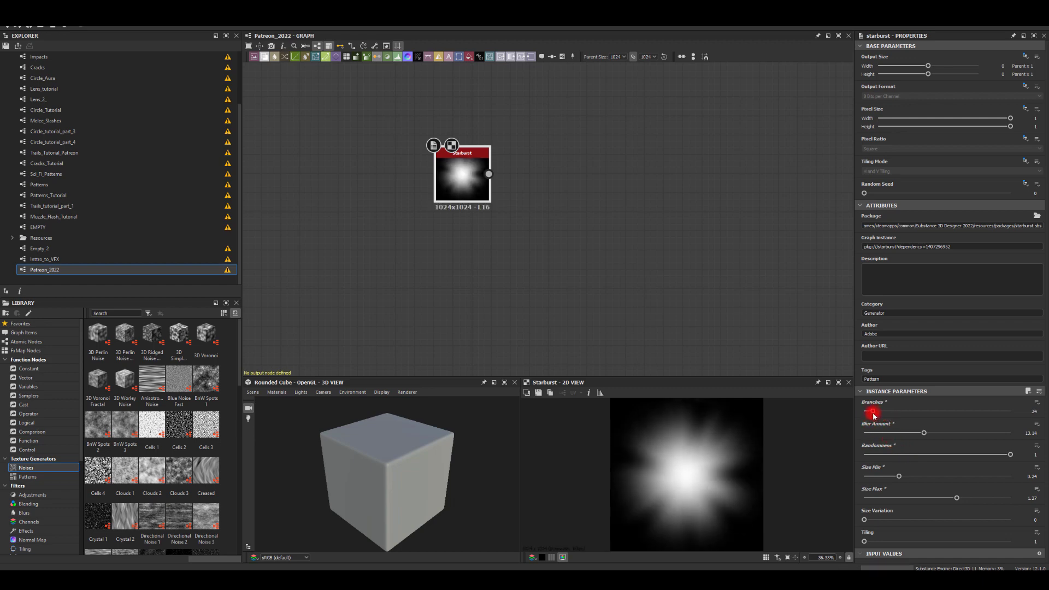
pyautogui.write('20')
pyautogui.press('Return')
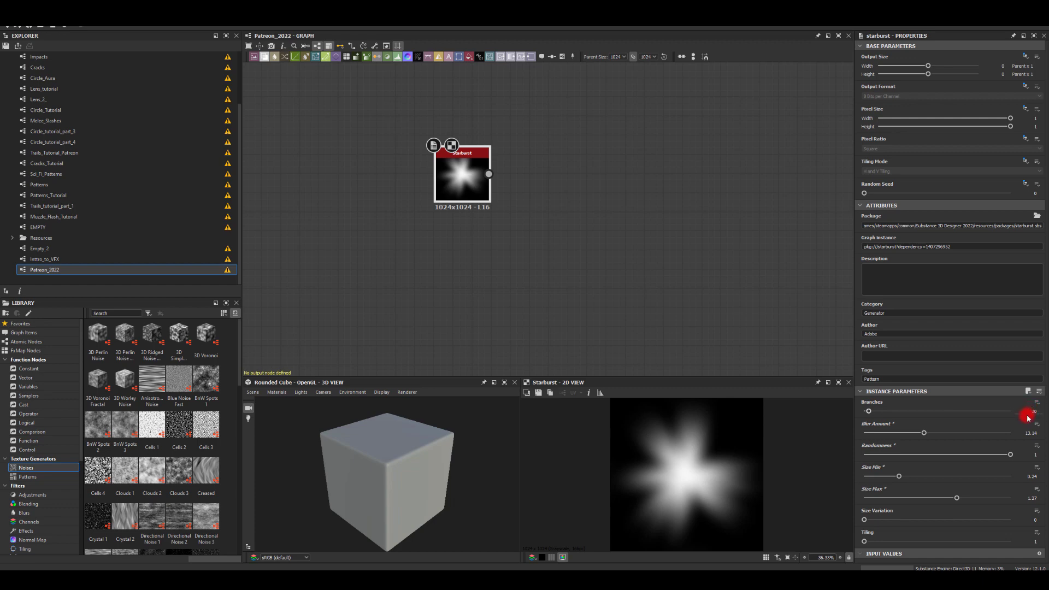
# - Set the Starburst's Blur Amount to about 12.69, Size Min to 0.13, Size Max to 1.63 and Size Variation to 0.47
pyautogui.moveTo(928, 434)
pyautogui.mouseDown()
pyautogui.moveTo(895, 435)
pyautogui.moveTo(921, 440)
pyautogui.mouseUp()
pyautogui.moveTo(899, 476); pyautogui.dragTo(878, 480)
pyautogui.moveTo(956, 498)
pyautogui.mouseDown()
pyautogui.moveTo(939, 498)
pyautogui.moveTo(976, 499)
pyautogui.moveTo(960, 497)
pyautogui.mouseUp()
pyautogui.moveTo(865, 523); pyautogui.dragTo(986, 503)
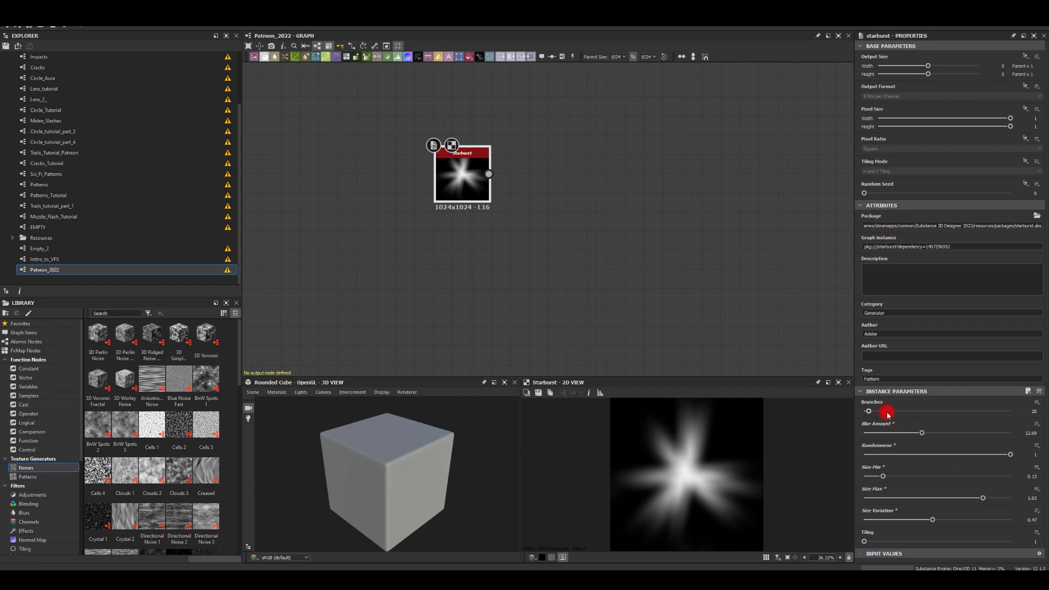
# - Soften the Starburst further with Blur Amount 32, Size Min 0.16 and Size Max 1.5
pyautogui.moveTo(916, 430); pyautogui.dragTo(1030, 433)
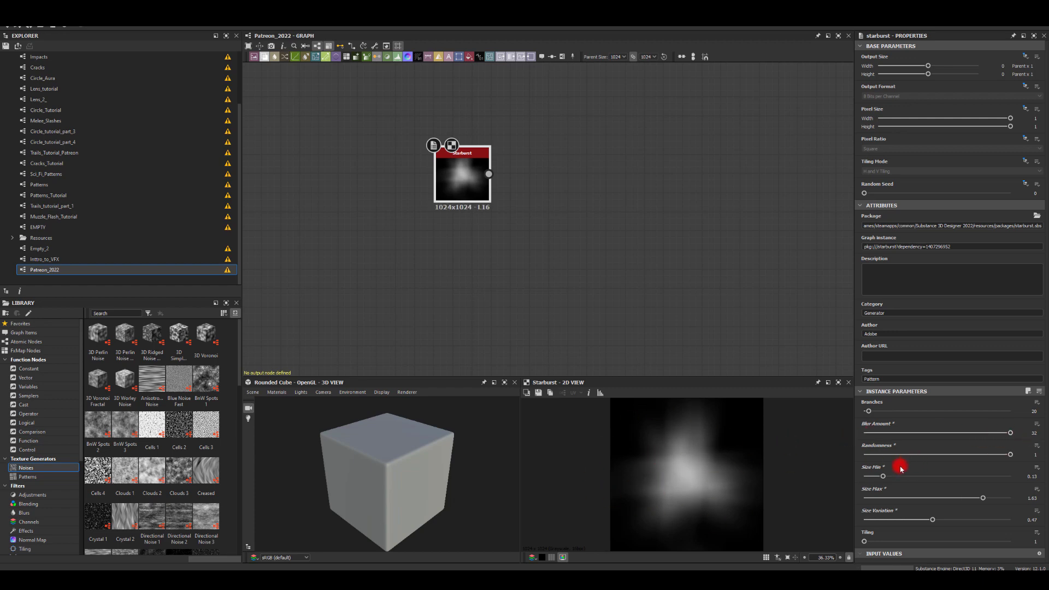
pyautogui.moveTo(883, 477); pyautogui.dragTo(893, 477)
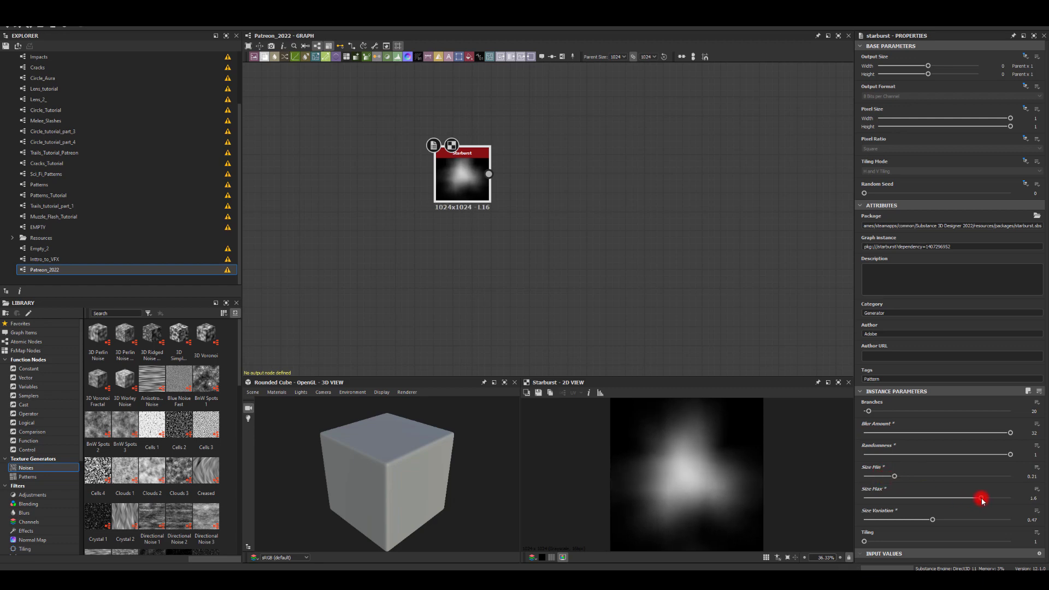
pyautogui.moveTo(982, 499)
pyautogui.mouseDown()
pyautogui.moveTo(960, 498)
pyautogui.moveTo(971, 498)
pyautogui.mouseUp()
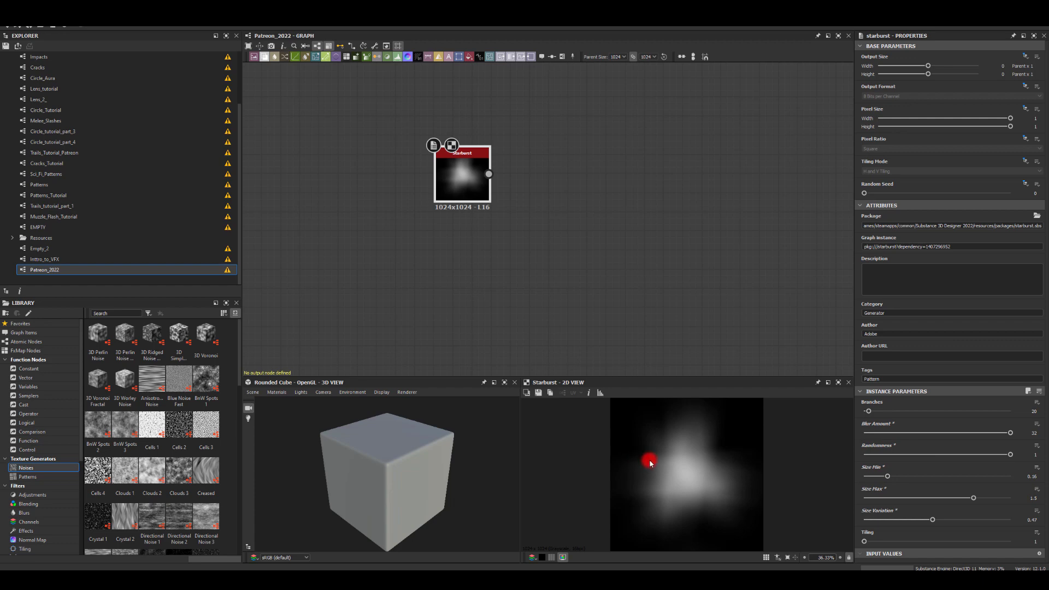
pyautogui.scroll(4, 650, 462)
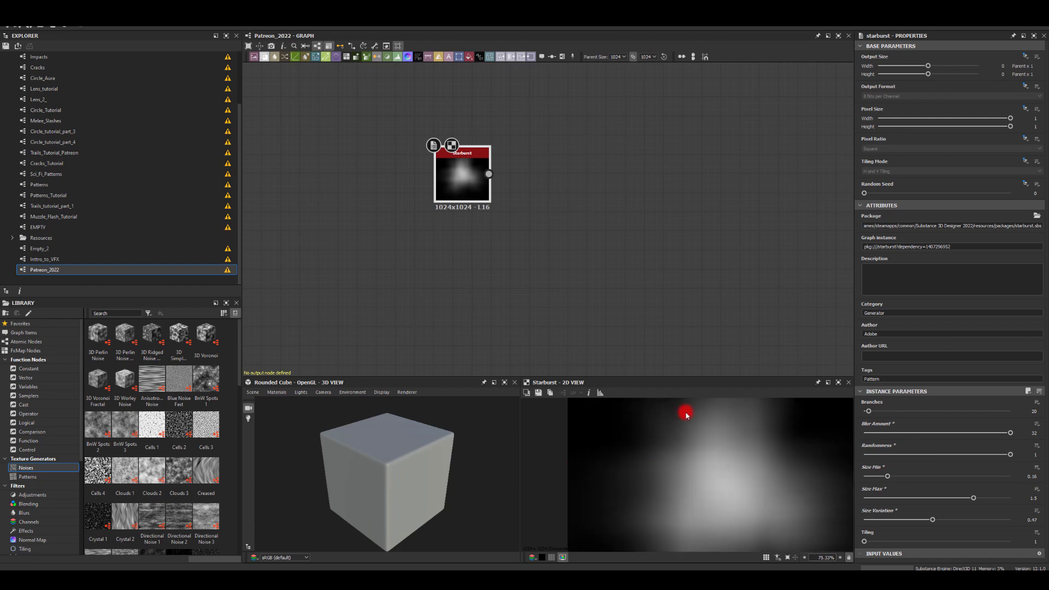
pyautogui.scroll(-4, 686, 439)
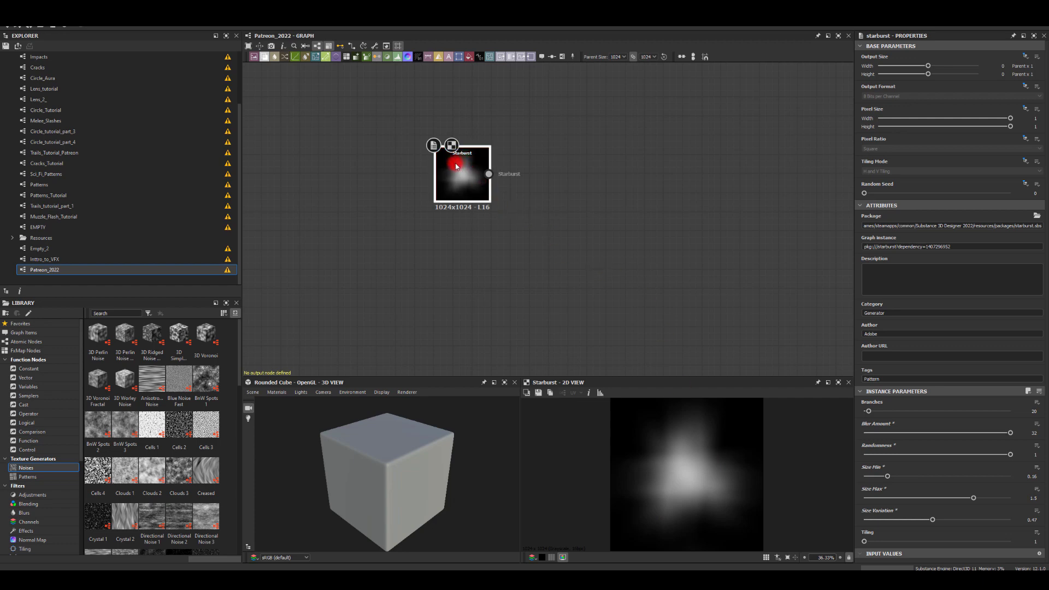
# - Add an RGBA Merge node and connect the Starburst output to its R, G and B inputs
pyautogui.moveTo(456, 167); pyautogui.dragTo(562, 120)
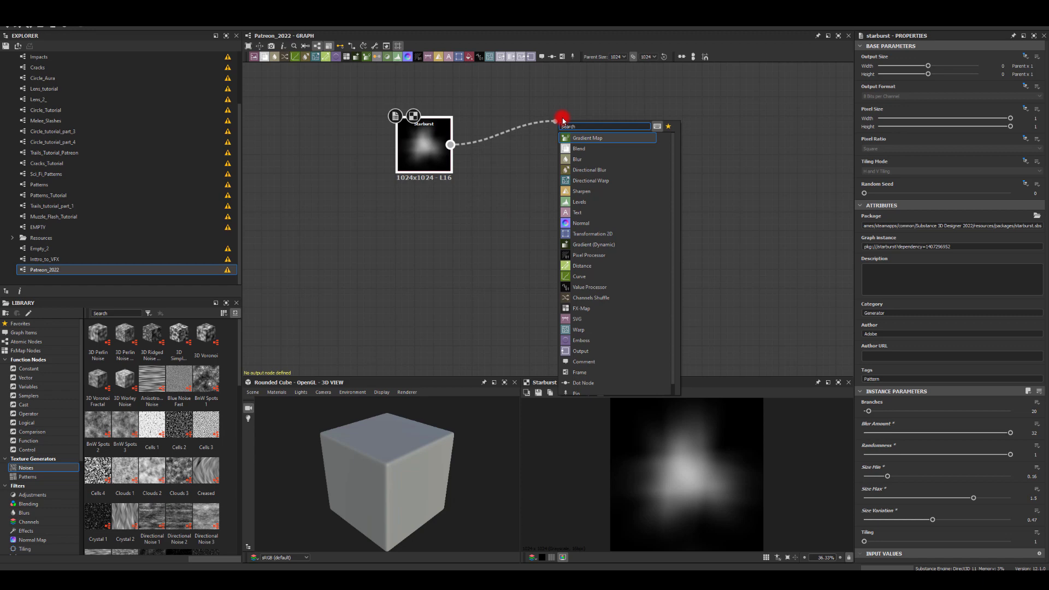
pyautogui.write('r')
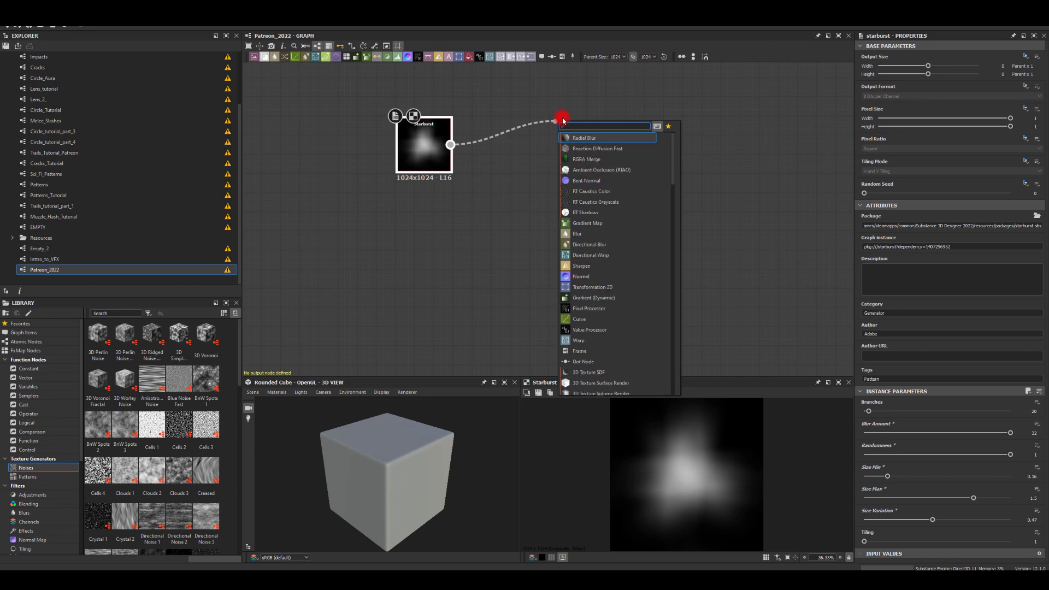
pyautogui.write('gb')
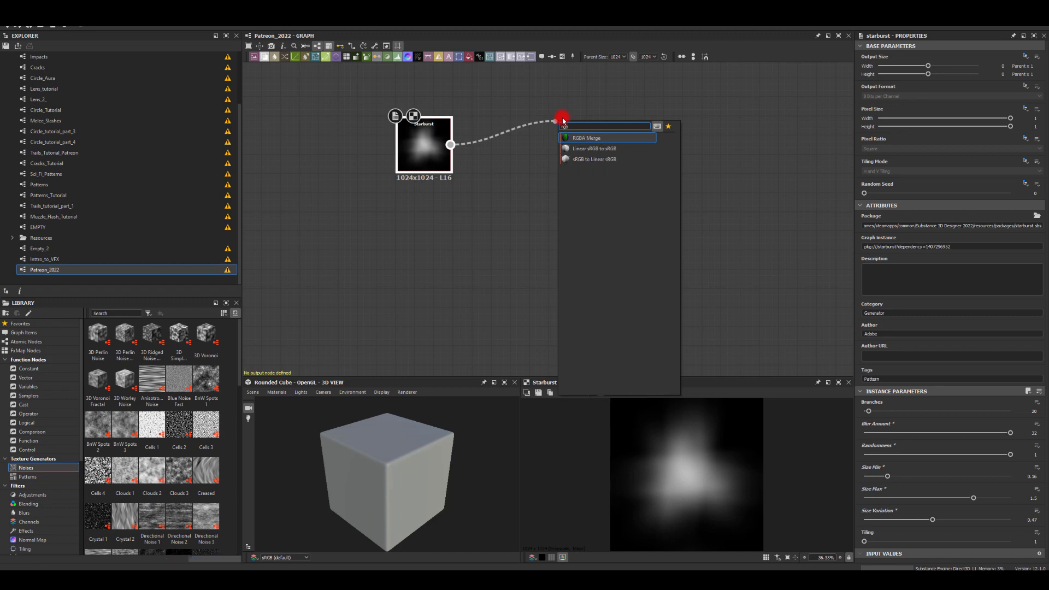
pyautogui.press('Return')
pyautogui.moveTo(450, 144); pyautogui.dragTo(553, 106)
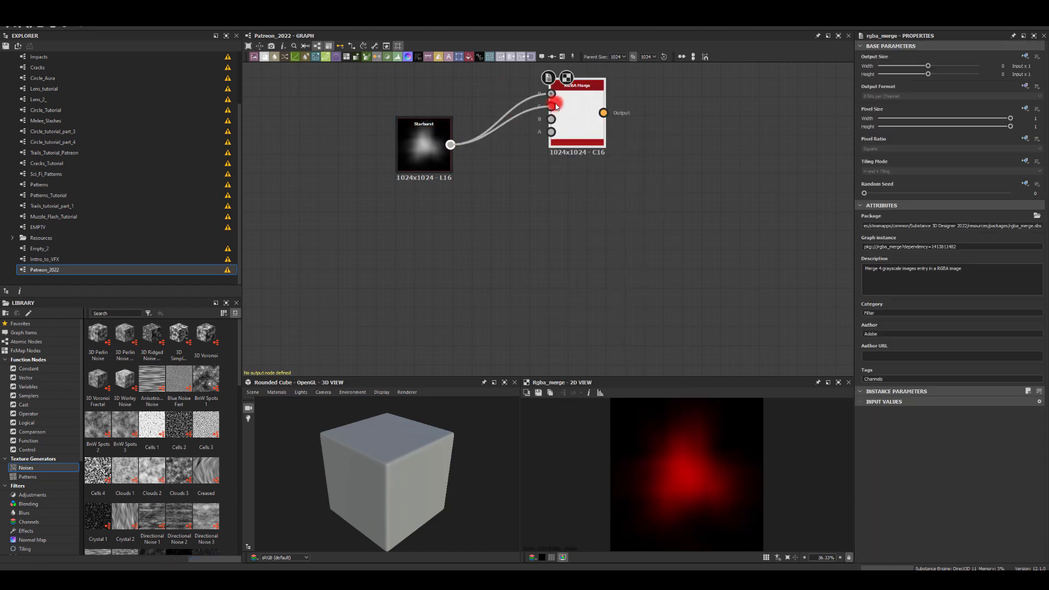
pyautogui.moveTo(450, 145); pyautogui.dragTo(639, 158)
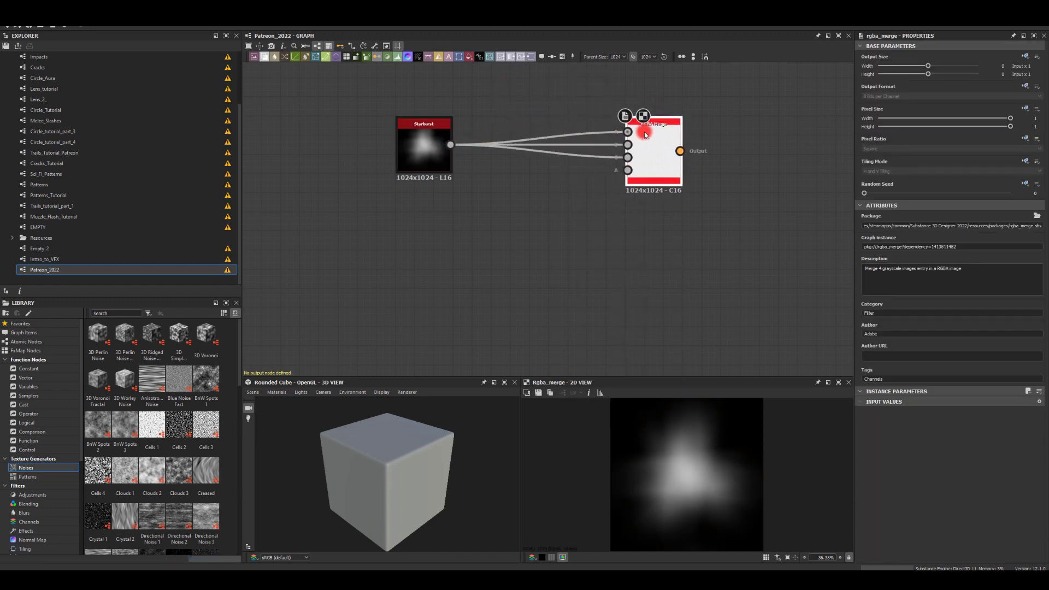
# - Reposition the Starburst and RGBA Merge nodes to tidy their layout in the graph
pyautogui.moveTo(434, 164); pyautogui.dragTo(529, 92)
pyautogui.click(529, 92)
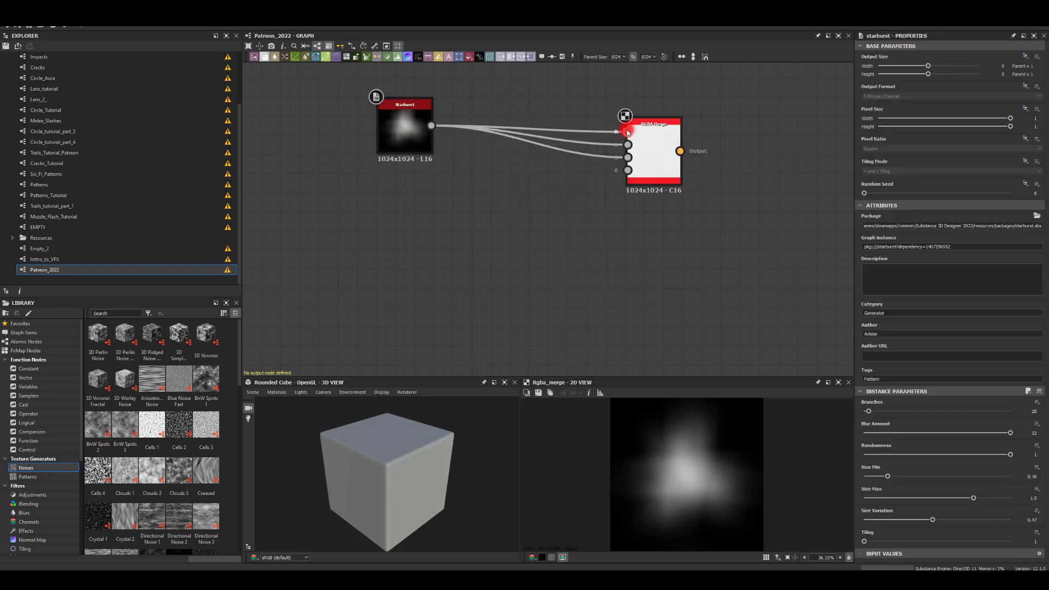
pyautogui.click(658, 146)
pyautogui.click(515, 234)
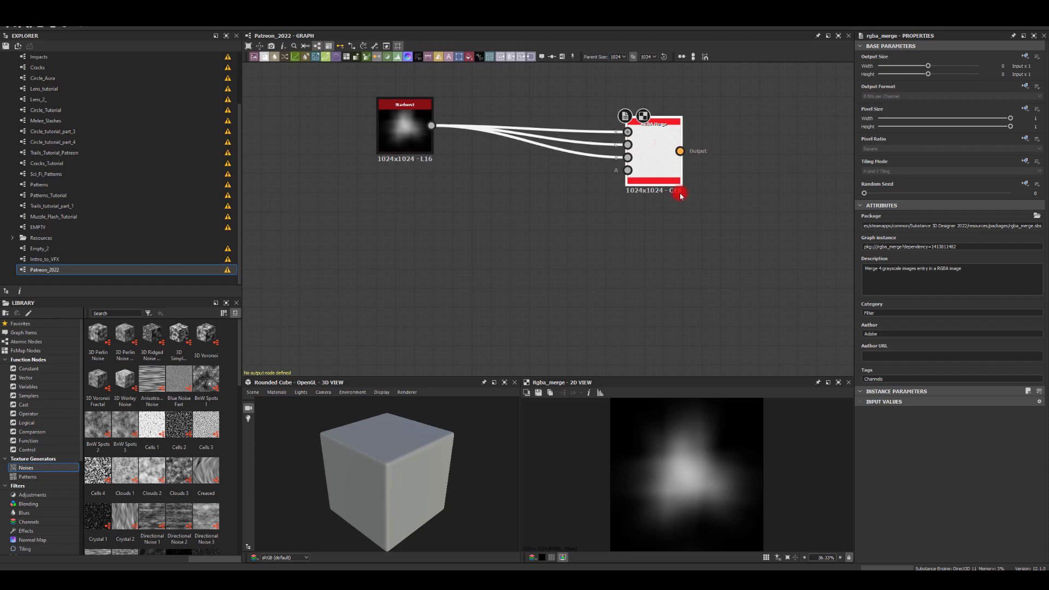
pyautogui.click(552, 285)
pyautogui.click(649, 142)
pyautogui.scroll(-2, 466, 220)
pyautogui.moveTo(466, 218); pyautogui.dragTo(506, 233, button='middle')
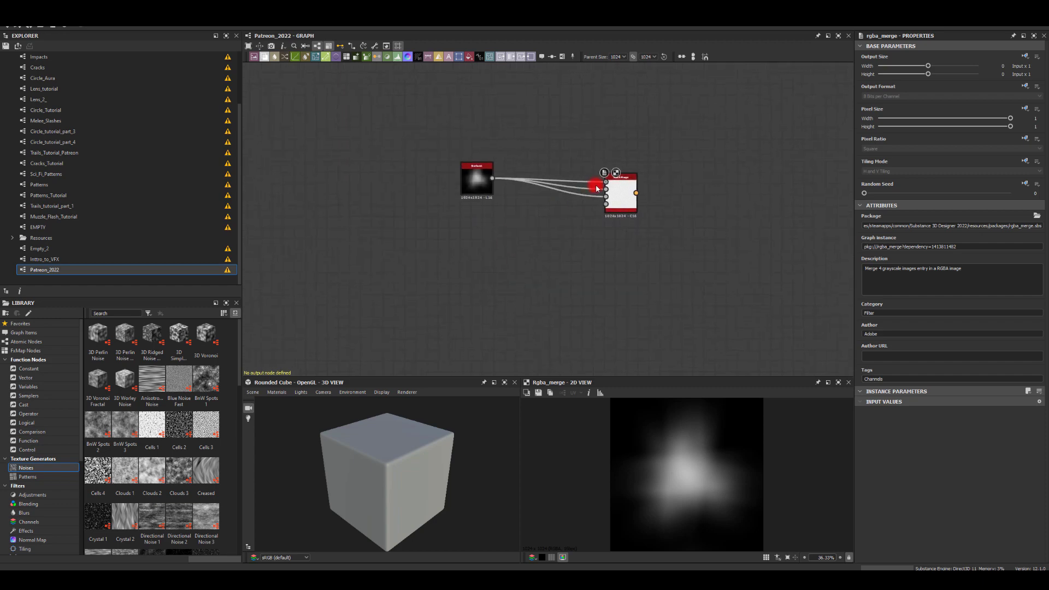
pyautogui.moveTo(618, 187); pyautogui.dragTo(597, 176)
pyautogui.moveTo(421, 200); pyautogui.dragTo(514, 174, button='middle')
# - Add a second Starburst node in an empty area of the graph, below the first node chain
pyautogui.moveTo(461, 133); pyautogui.dragTo(658, 114)
pyautogui.click(541, 199)
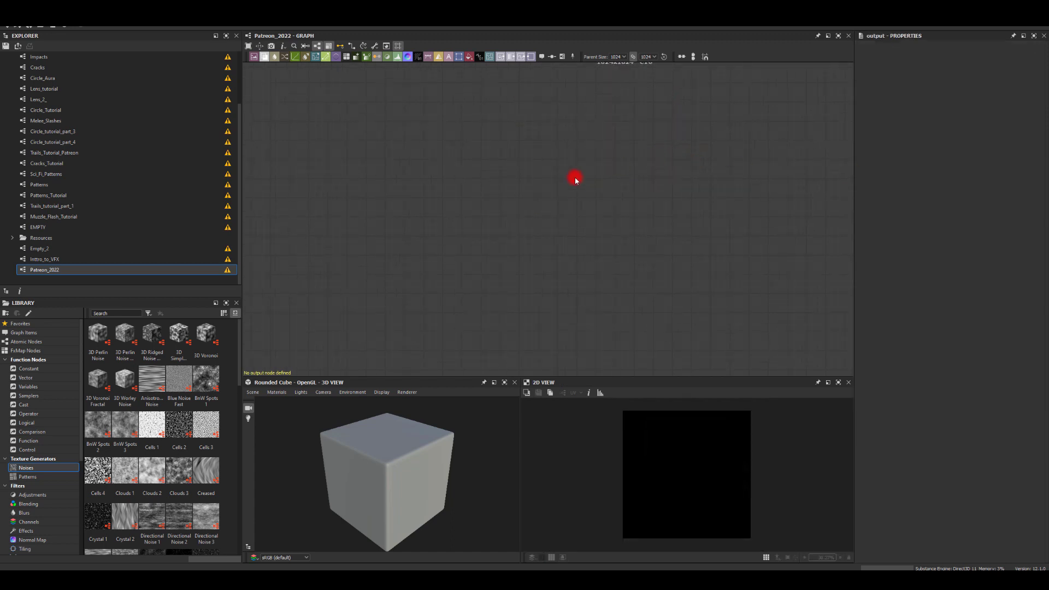
pyautogui.press('space')
pyautogui.write('star')
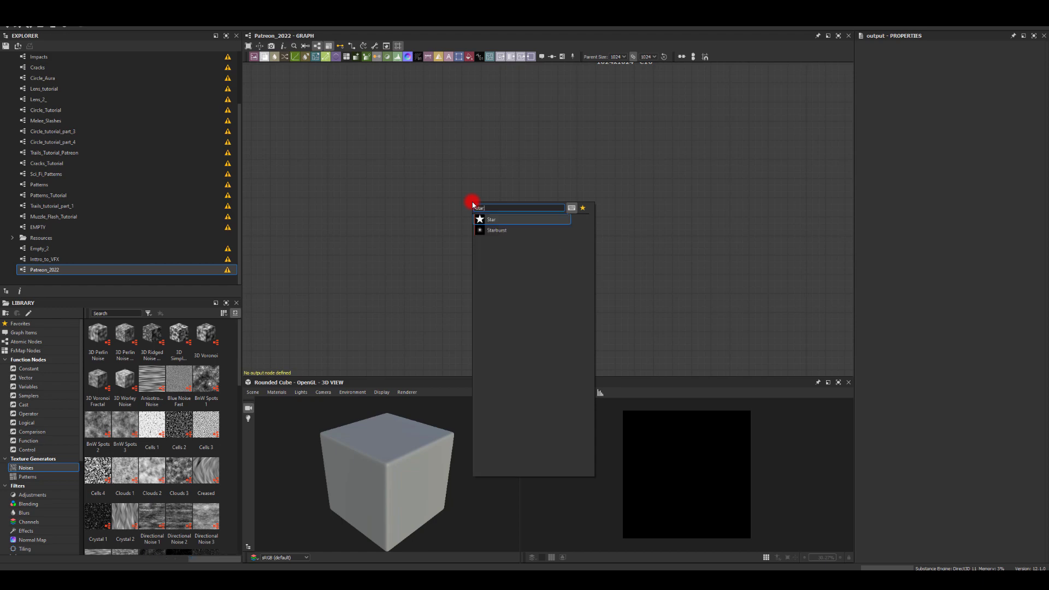
pyautogui.click(493, 229)
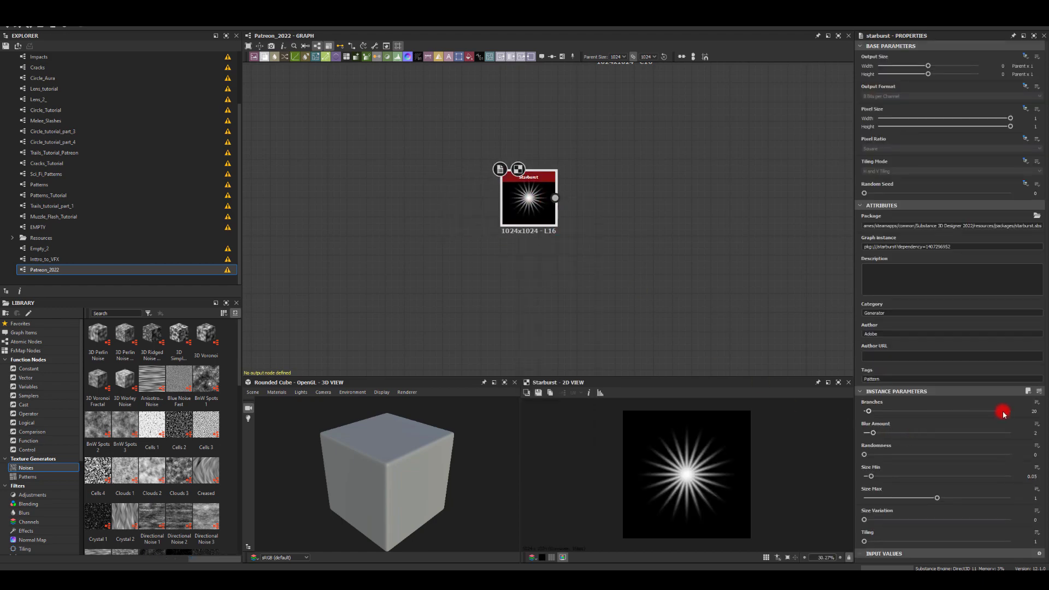
# - Shape the new Starburst into a thin cross with 4 Branches, Size Max 1.31 and Size Min 0.04
pyautogui.click(1033, 410)
pyautogui.write('4')
pyautogui.press('Return')
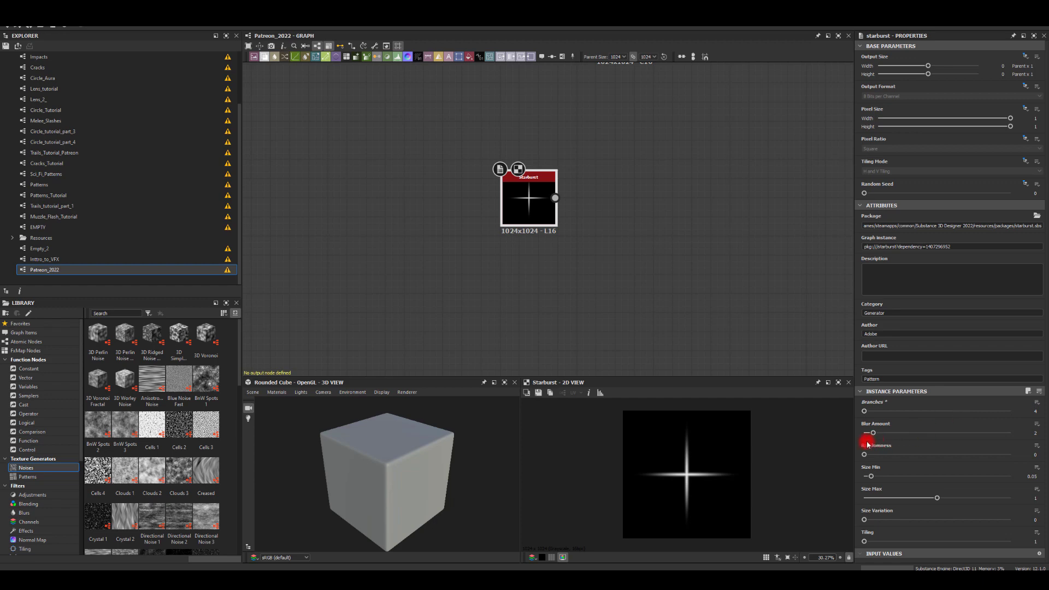
pyautogui.moveTo(938, 503); pyautogui.dragTo(965, 502)
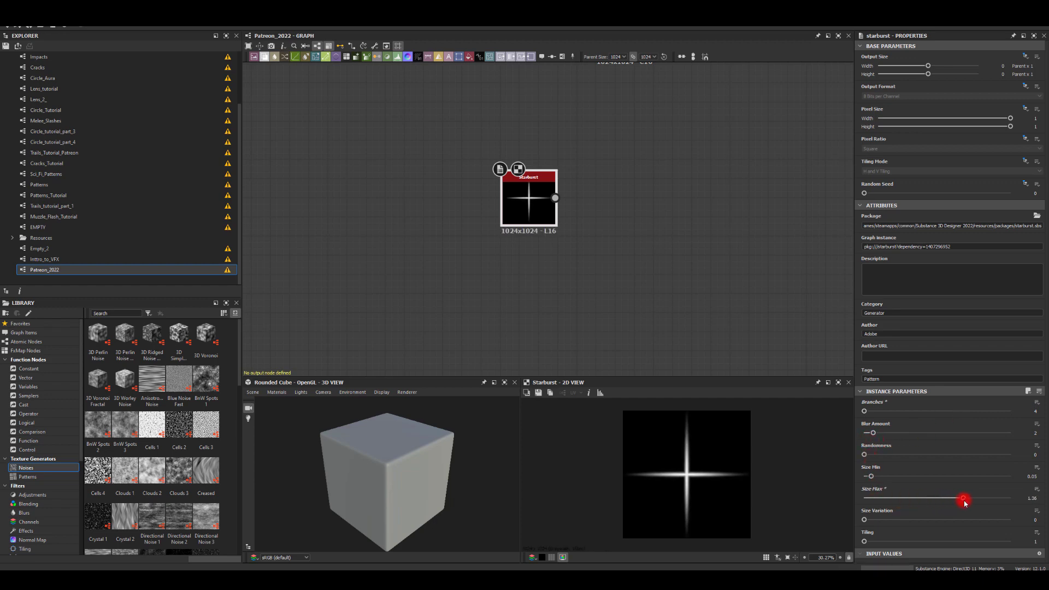
pyautogui.click(871, 479)
pyautogui.moveTo(871, 478); pyautogui.dragTo(869, 477)
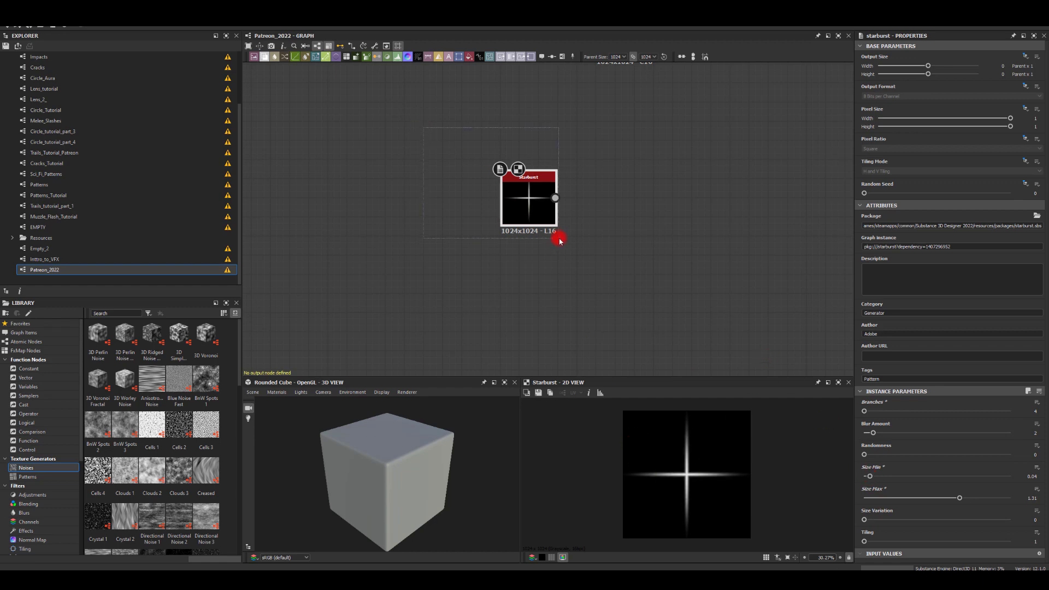
# - Duplicate the four-branch Starburst node, arrange the two one above the other and show the upper one in the 2D view
pyautogui.moveTo(559, 239); pyautogui.dragTo(557, 238)
pyautogui.moveTo(527, 199); pyautogui.dragTo(518, 266)
pyautogui.hotkey('ctrl', 'c')
pyautogui.hotkey('ctrl', 'v')
pyautogui.moveTo(547, 211); pyautogui.dragTo(521, 185)
pyautogui.doubleClick(530, 176)
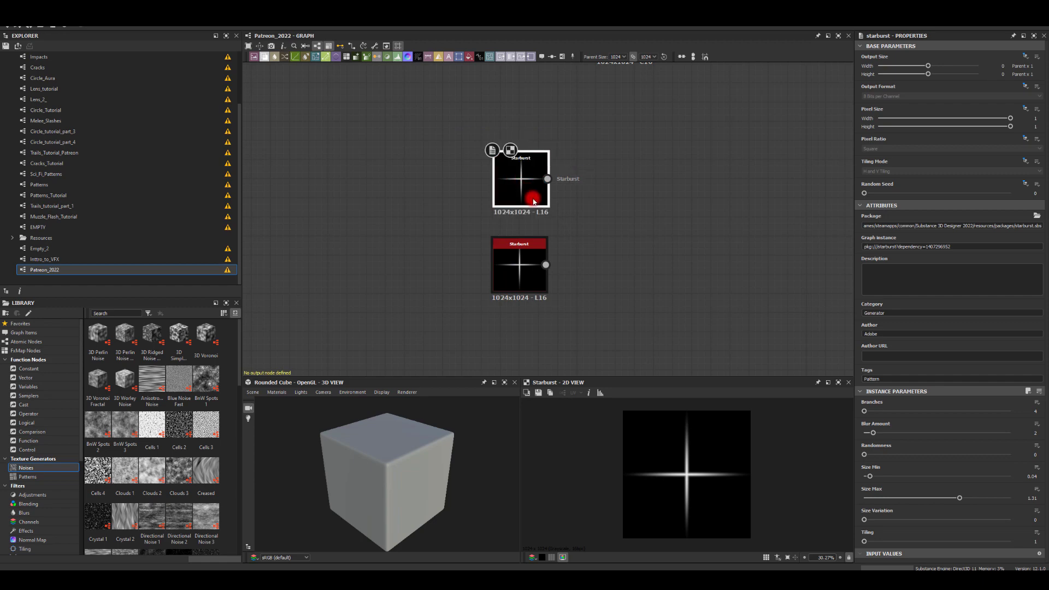
# - Turn the upper Starburst into a soft glow with Blur Amount about 27, Size Min 0.42 and Size Max 1.2
pyautogui.click(874, 442)
pyautogui.moveTo(873, 436); pyautogui.dragTo(987, 433)
pyautogui.moveTo(867, 473); pyautogui.dragTo(924, 483)
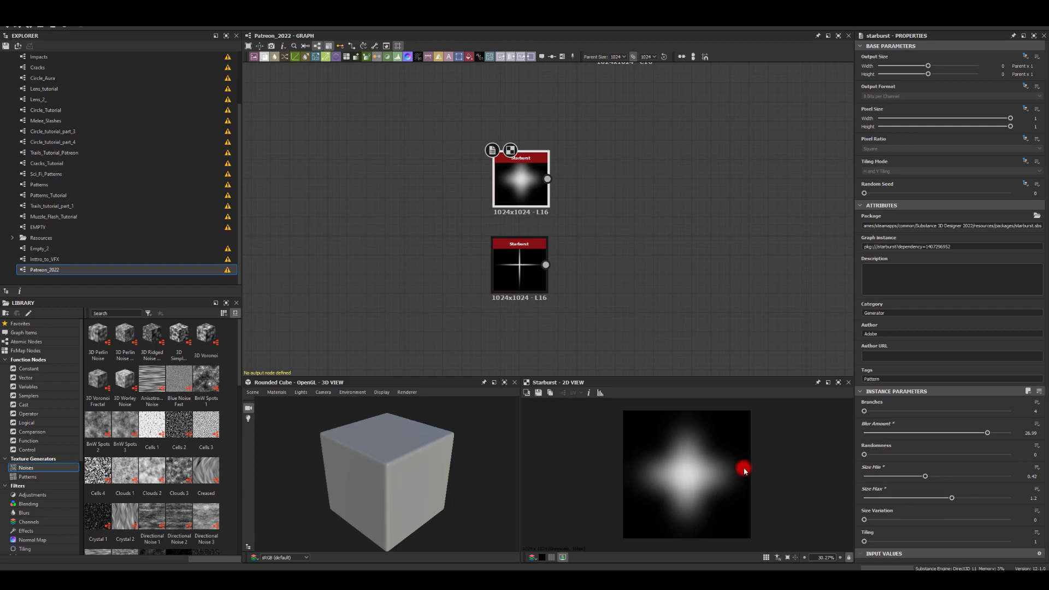
# - Add a Blend node with the thin cross Starburst as background and the soft Starburst as foreground
pyautogui.moveTo(546, 264); pyautogui.dragTo(637, 206)
pyautogui.write('bl')
pyautogui.click(667, 226)
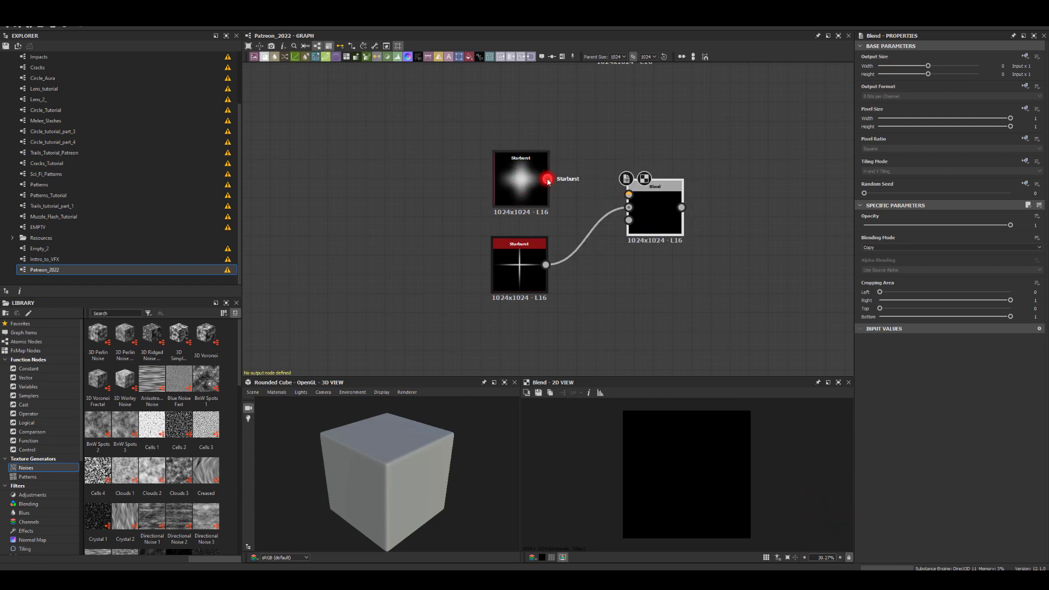
pyautogui.moveTo(546, 178); pyautogui.dragTo(644, 208)
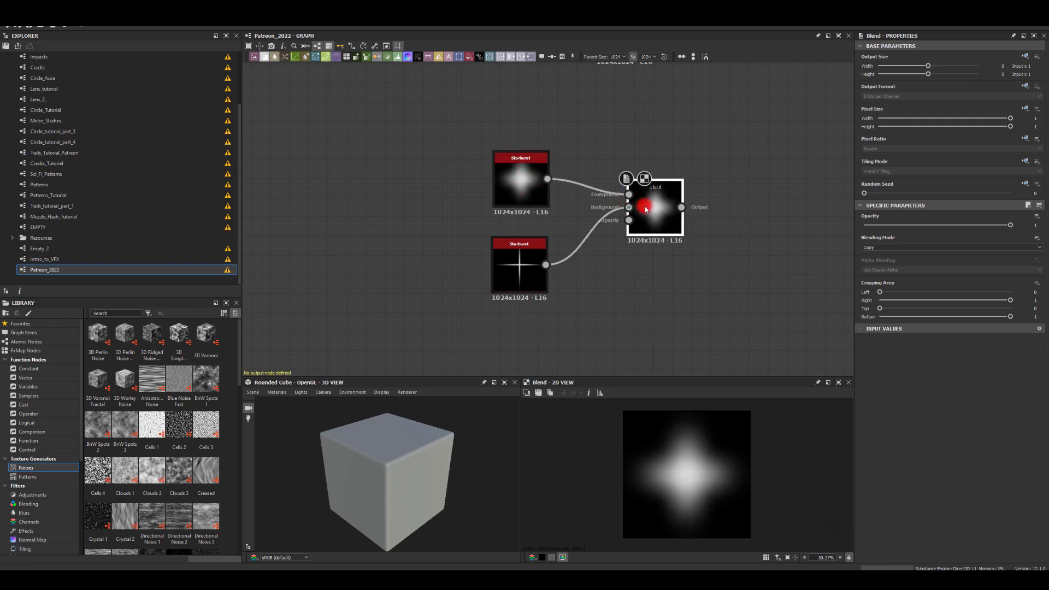
# - Set the Blend node's mode to Add (Linear Dodge) and its Opacity to 0.5
pyautogui.click(902, 248)
pyautogui.click(877, 261)
pyautogui.moveTo(1010, 225)
pyautogui.mouseDown()
pyautogui.moveTo(910, 225)
pyautogui.moveTo(1008, 225)
pyautogui.moveTo(924, 228)
pyautogui.moveTo(942, 226)
pyautogui.mouseUp()
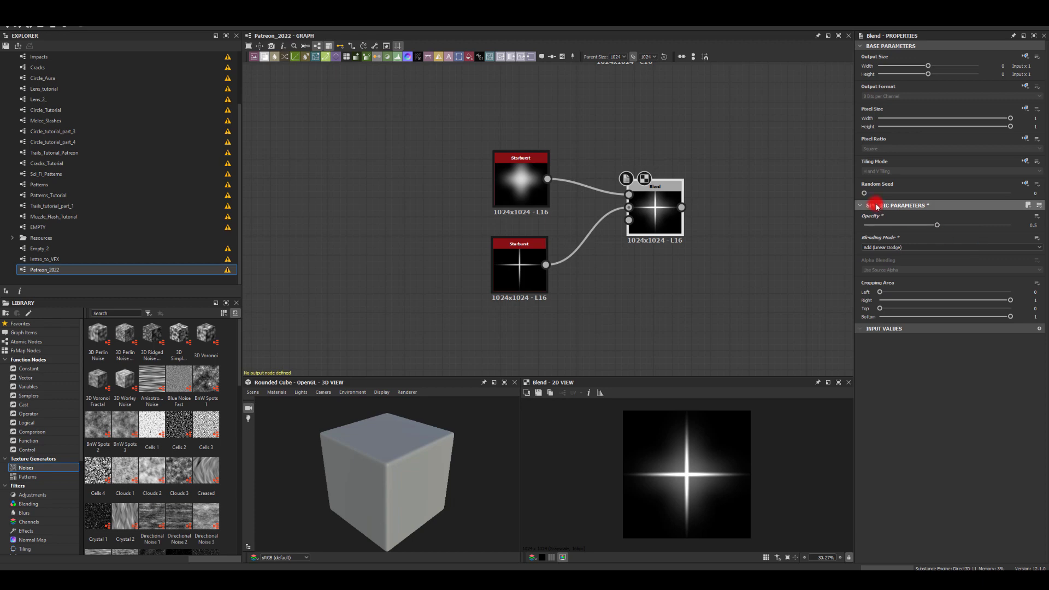
# - Add a Bevel node fed by the Blend node's output
pyautogui.moveTo(712, 147); pyautogui.dragTo(627, 135, button='middle')
pyautogui.moveTo(596, 195); pyautogui.dragTo(657, 255)
pyautogui.write('be')
pyautogui.click(665, 270)
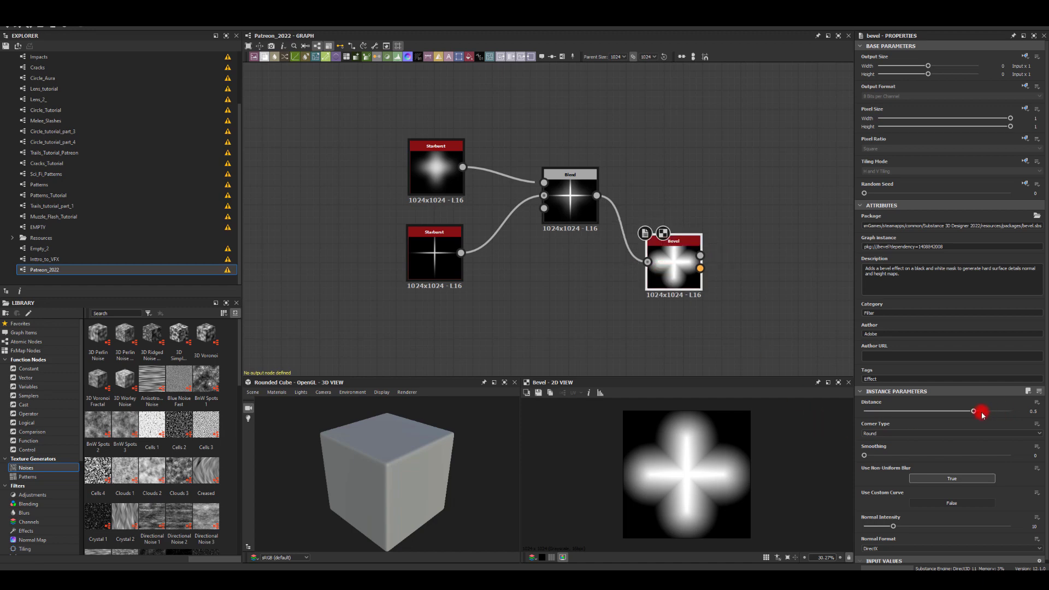
# - Lower the Bevel node's Distance to a slightly negative value and inspect the resulting cross up close
pyautogui.moveTo(972, 414); pyautogui.dragTo(962, 413)
pyautogui.moveTo(947, 414); pyautogui.dragTo(933, 416)
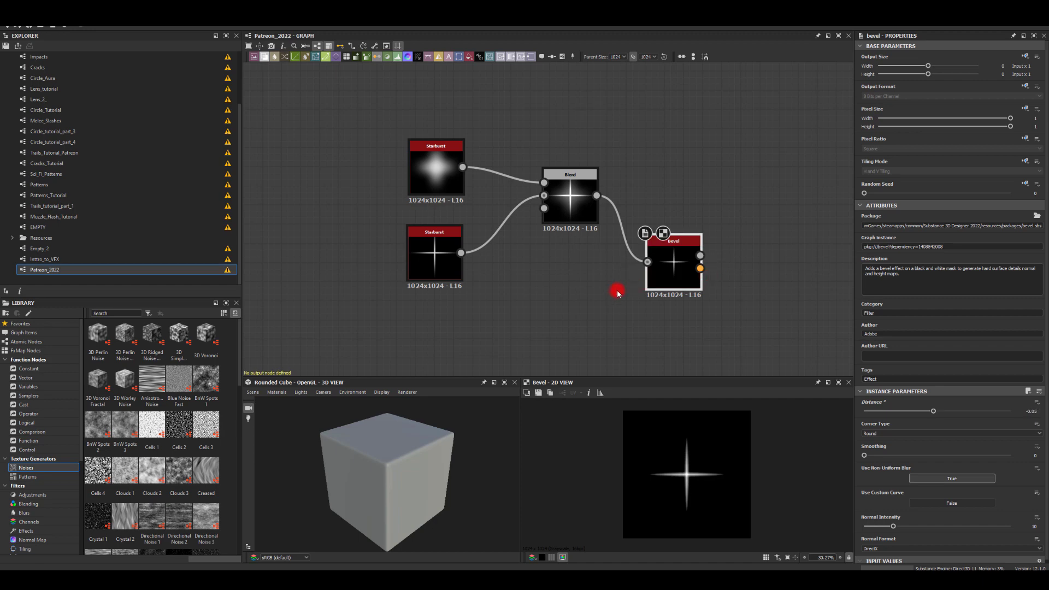
pyautogui.scroll(5, 683, 483)
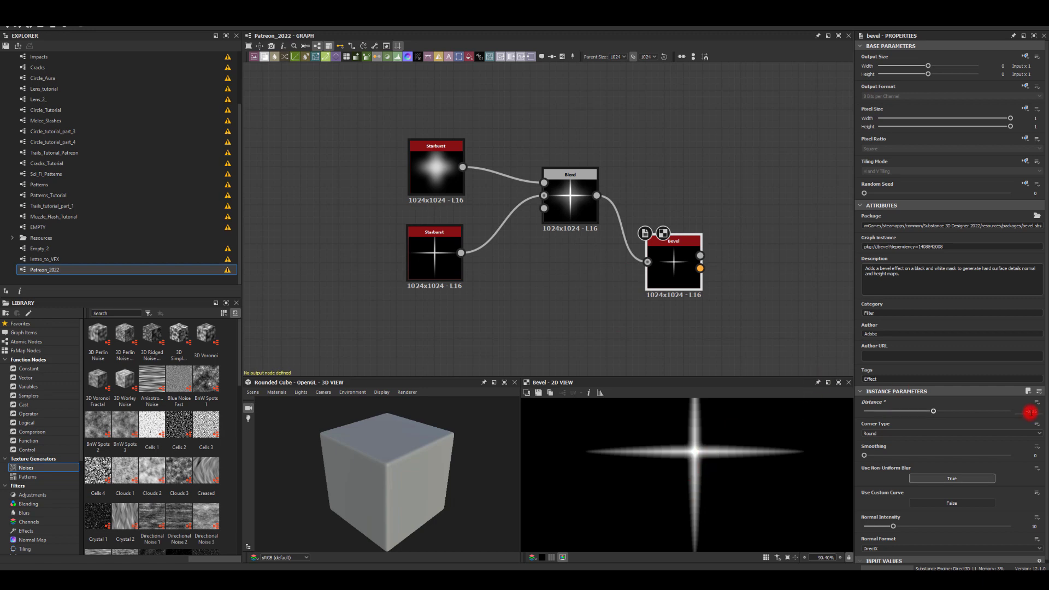
# - Set the Bevel node's Distance to -0.04 and add an RGBA Merge node fed by its output
pyautogui.moveTo(1038, 411); pyautogui.dragTo(1007, 411)
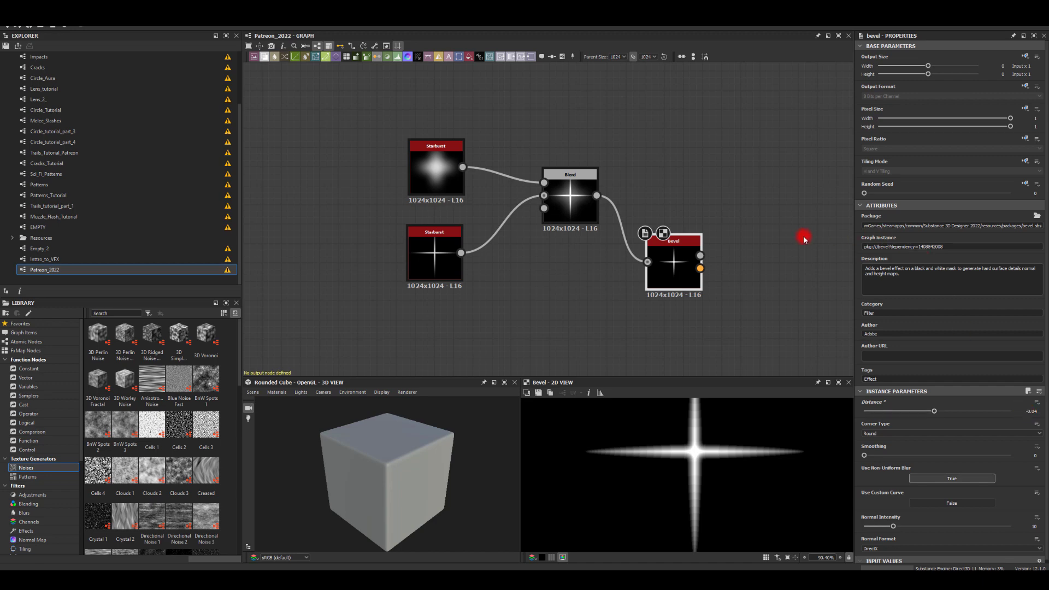
pyautogui.moveTo(701, 257); pyautogui.dragTo(798, 171)
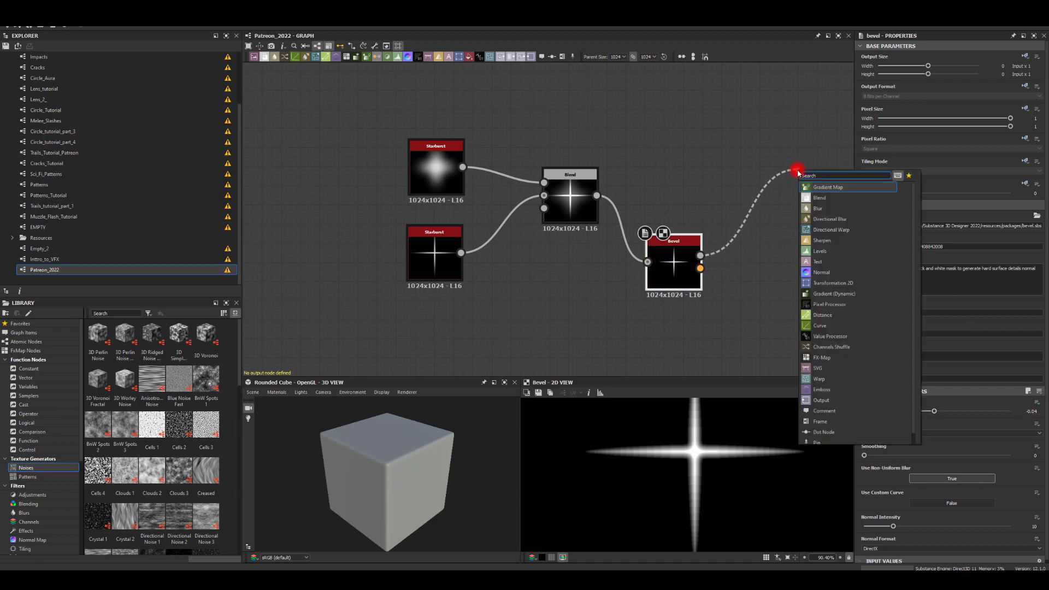
pyautogui.write('rgb')
pyautogui.click(820, 187)
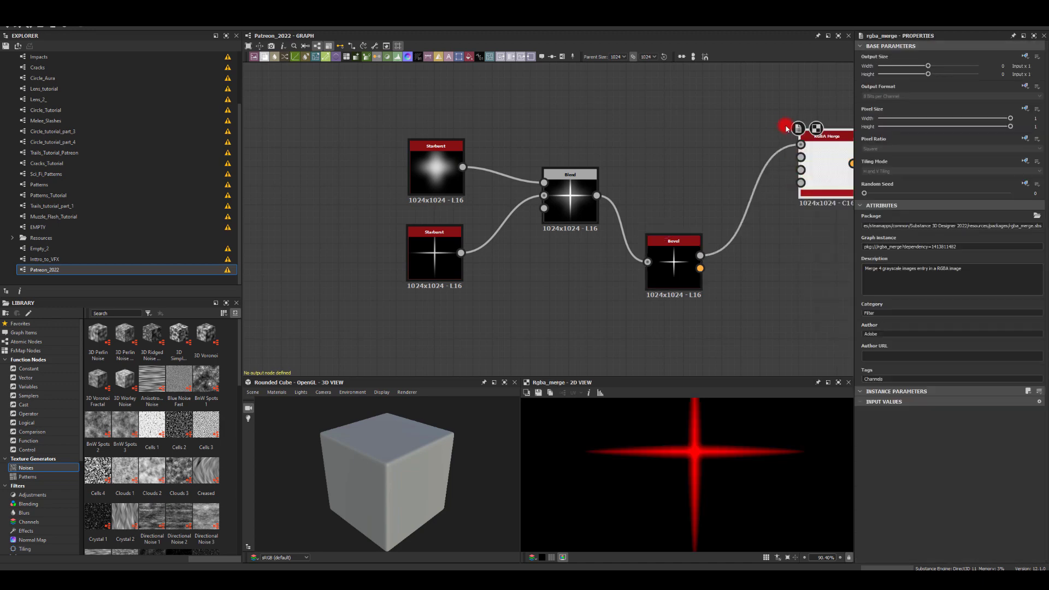
# - Wire the Bevel output into the new RGBA Merge's blue input and the Blend output into its red and green inputs
pyautogui.moveTo(787, 127); pyautogui.dragTo(694, 157, button='middle')
pyautogui.moveTo(599, 286); pyautogui.dragTo(705, 210)
pyautogui.moveTo(502, 224); pyautogui.dragTo(694, 181)
pyautogui.scroll(-3, 662, 145)
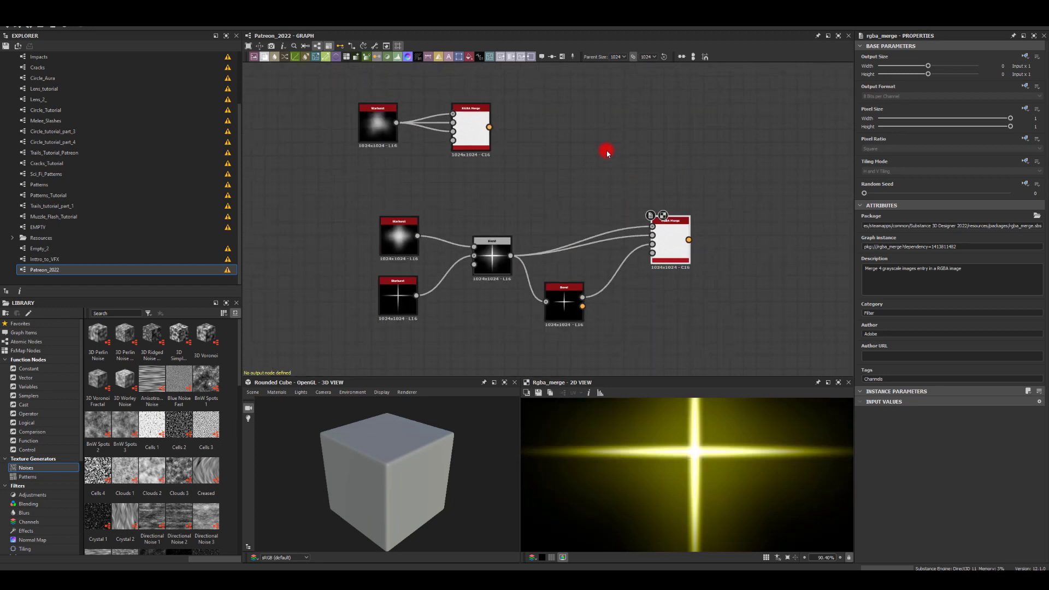
# - Add an RGBA Split node fed by the upper RGBA Merge's output
pyautogui.moveTo(606, 150); pyautogui.dragTo(586, 175, button='middle')
pyautogui.scroll(1, 585, 175)
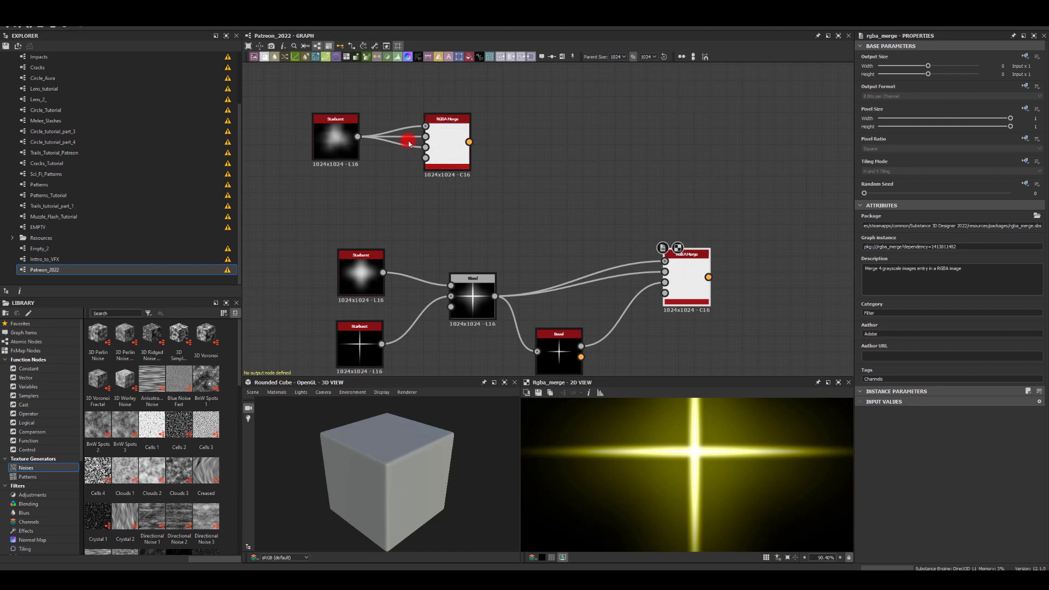
pyautogui.moveTo(468, 142); pyautogui.dragTo(553, 164)
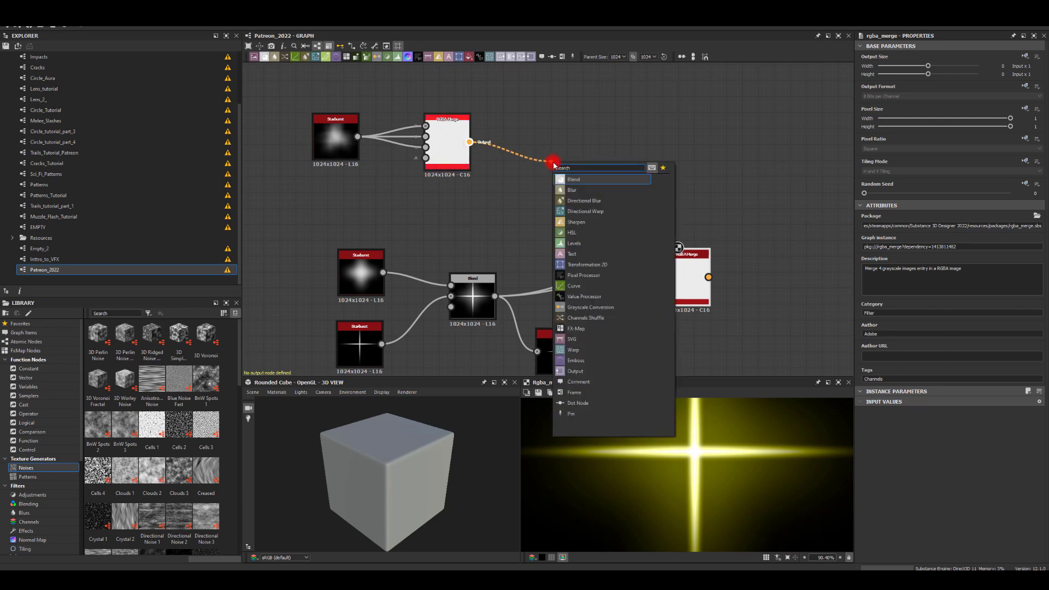
pyautogui.write('spl')
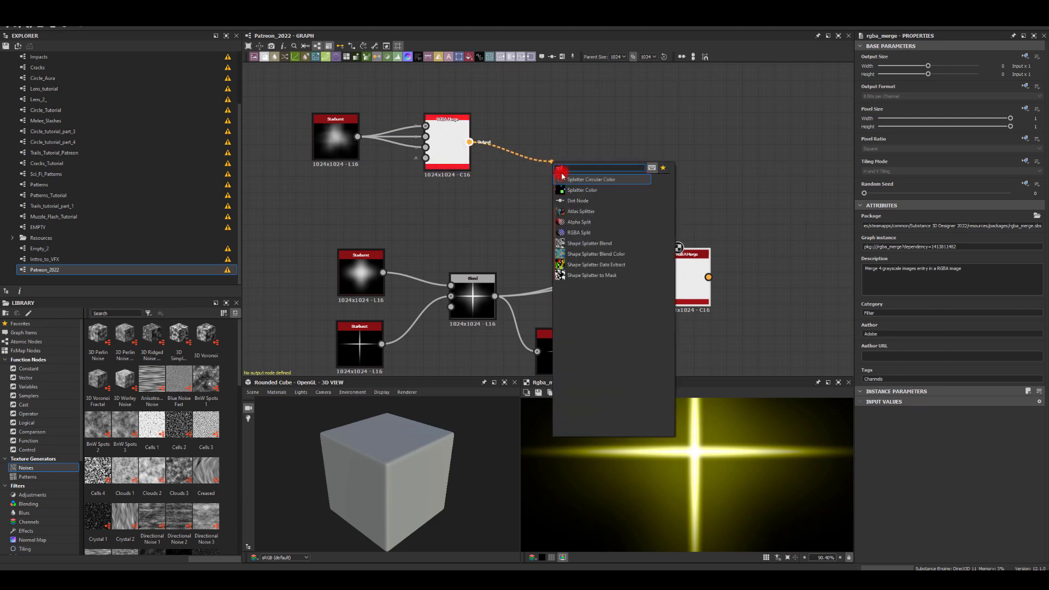
pyautogui.click(570, 233)
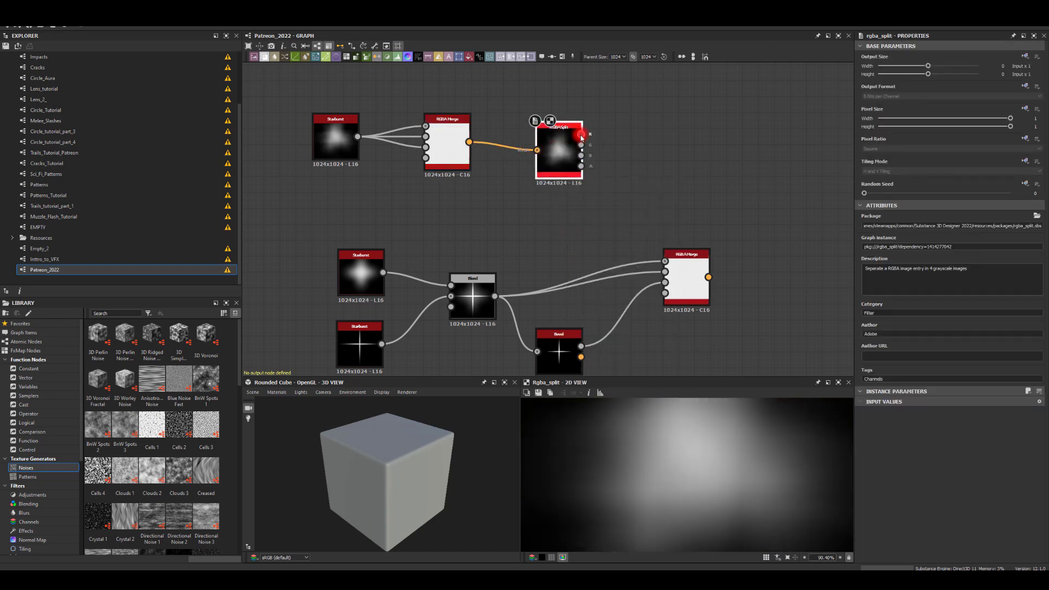
# - Try connecting the RGBA Split's red output to the lower RGBA Merge's red input and preview the merged texture
pyautogui.moveTo(581, 137); pyautogui.dragTo(676, 287)
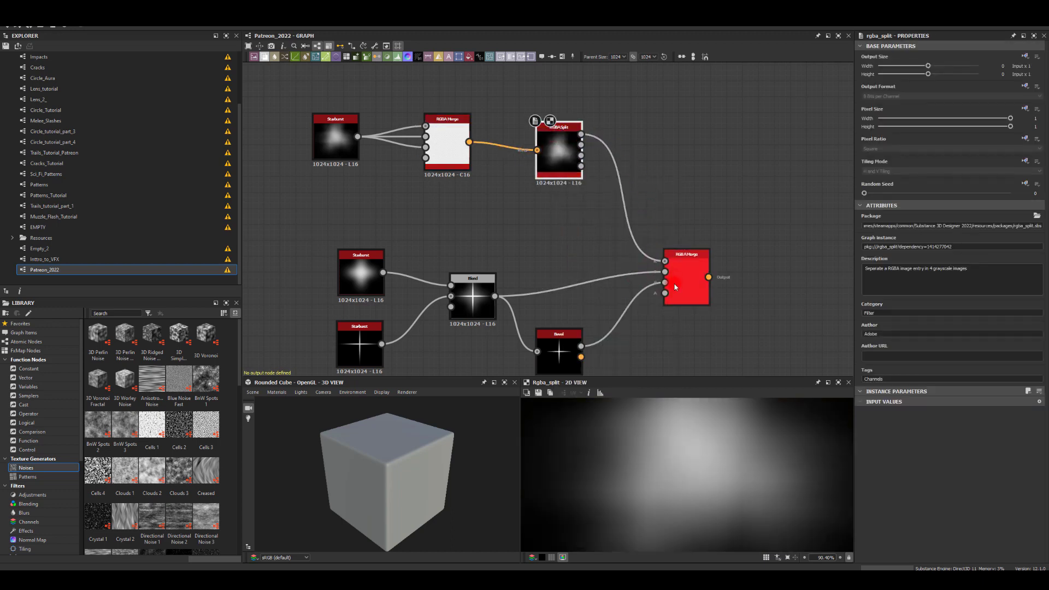
pyautogui.doubleClick(682, 271)
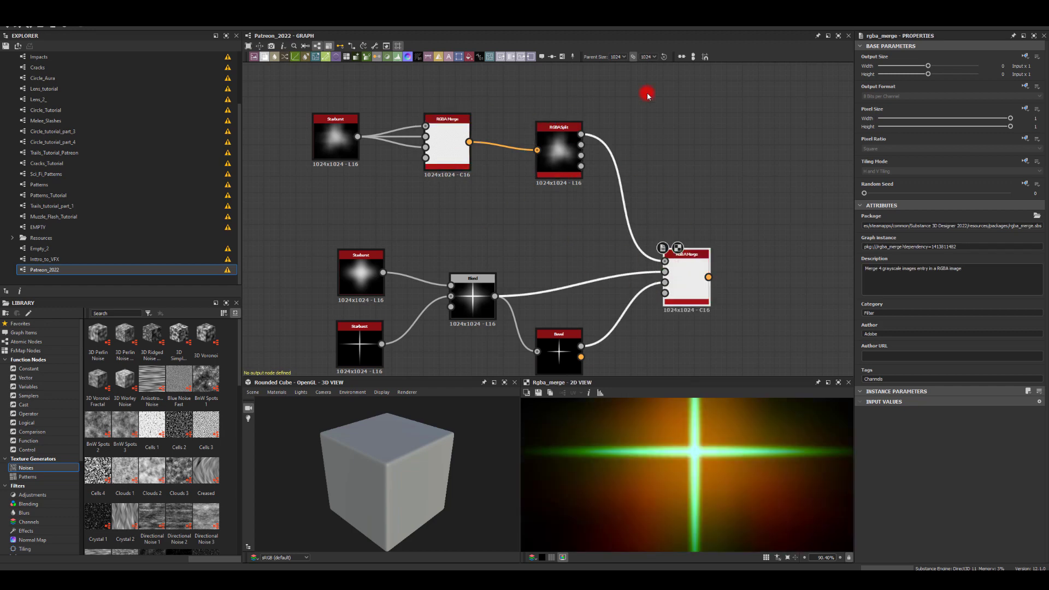
pyautogui.click(566, 242)
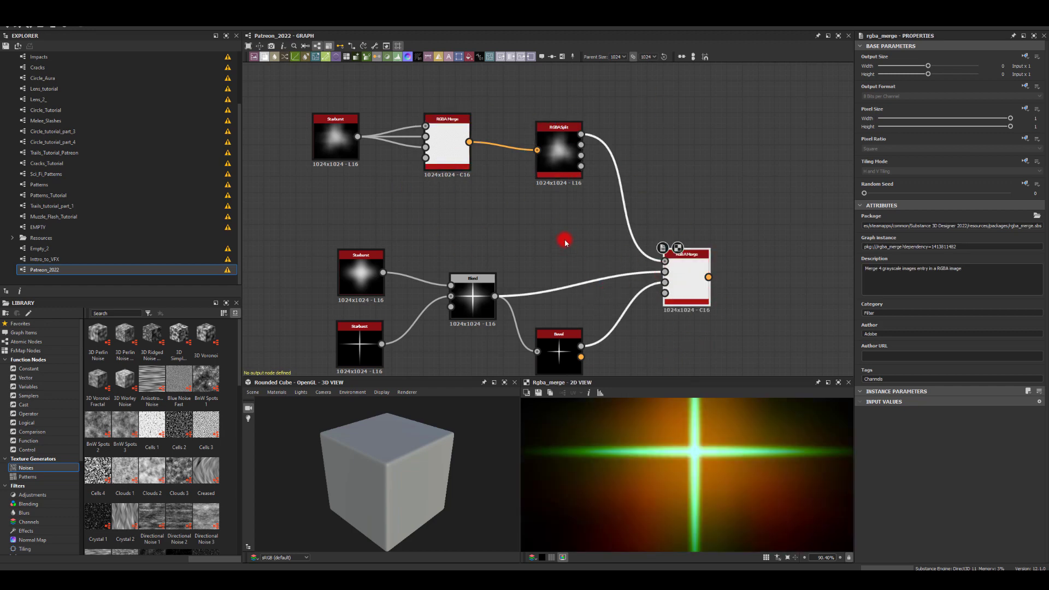
pyautogui.moveTo(668, 240); pyautogui.dragTo(659, 148, button='middle')
pyautogui.scroll(-5, 662, 427)
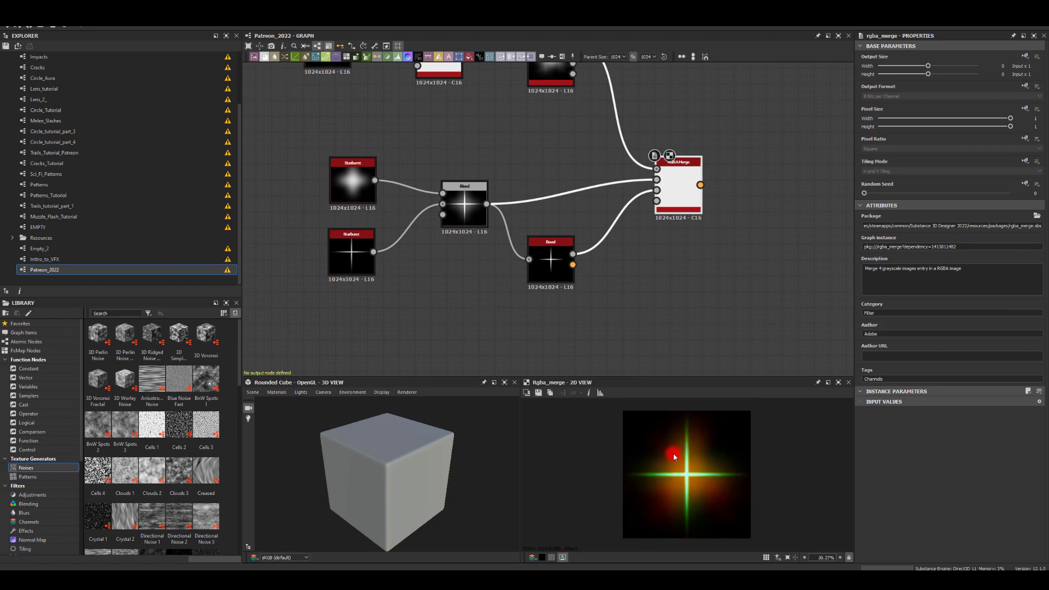
# - Delete the RGBA Split node
pyautogui.moveTo(554, 137); pyautogui.dragTo(549, 183, button='middle')
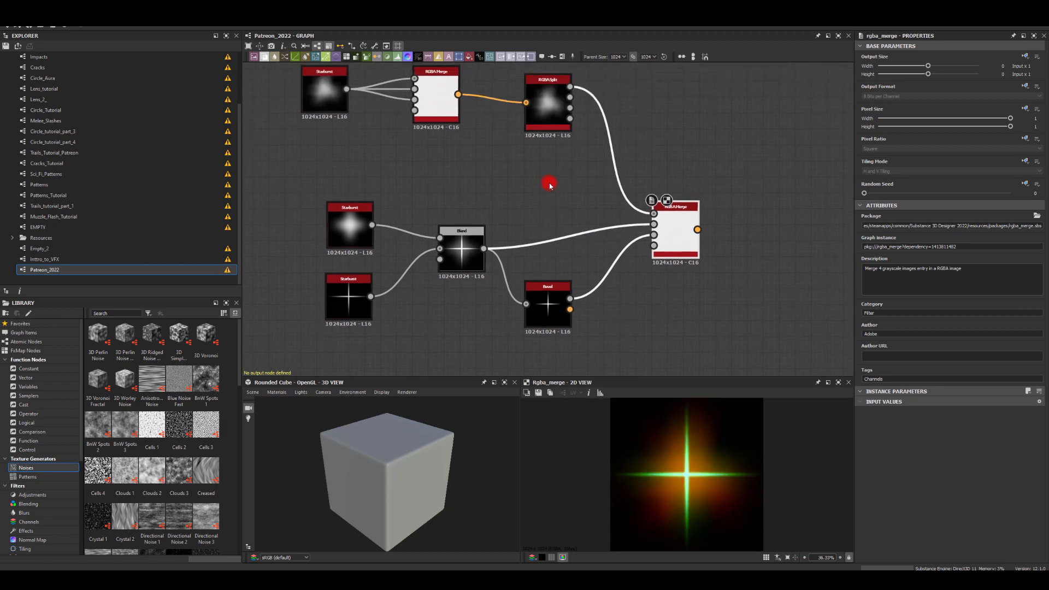
pyautogui.scroll(1, 550, 184)
pyautogui.moveTo(508, 138); pyautogui.dragTo(508, 178, button='middle')
pyautogui.click(551, 123)
pyautogui.press('Delete')
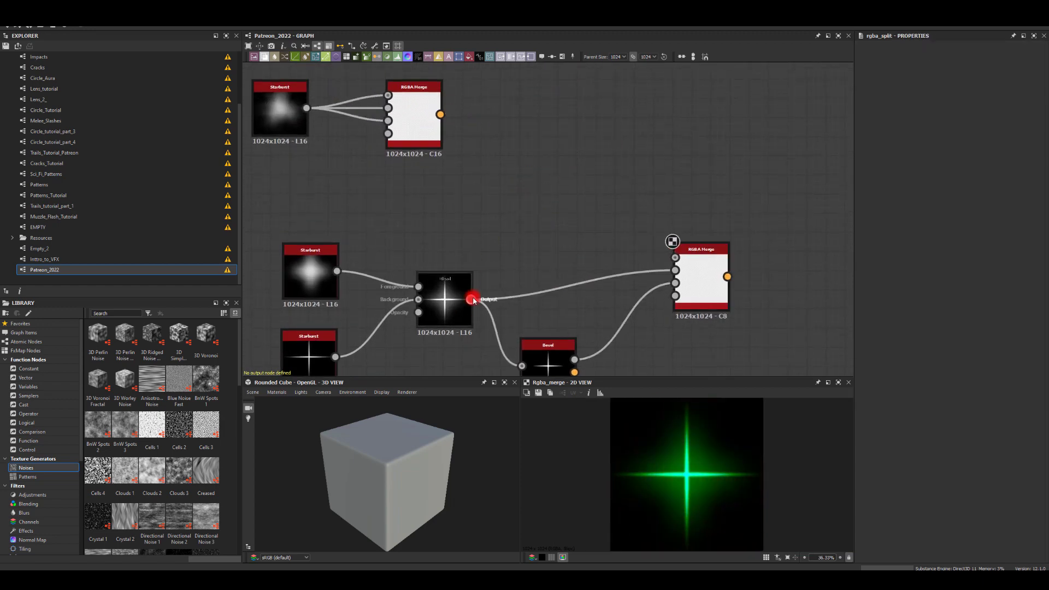
# - Reconnect the Blend output to the lower RGBA Merge's red input and move that merge node closer to the Bevel node
pyautogui.moveTo(472, 301); pyautogui.dragTo(675, 257)
pyautogui.click(698, 298)
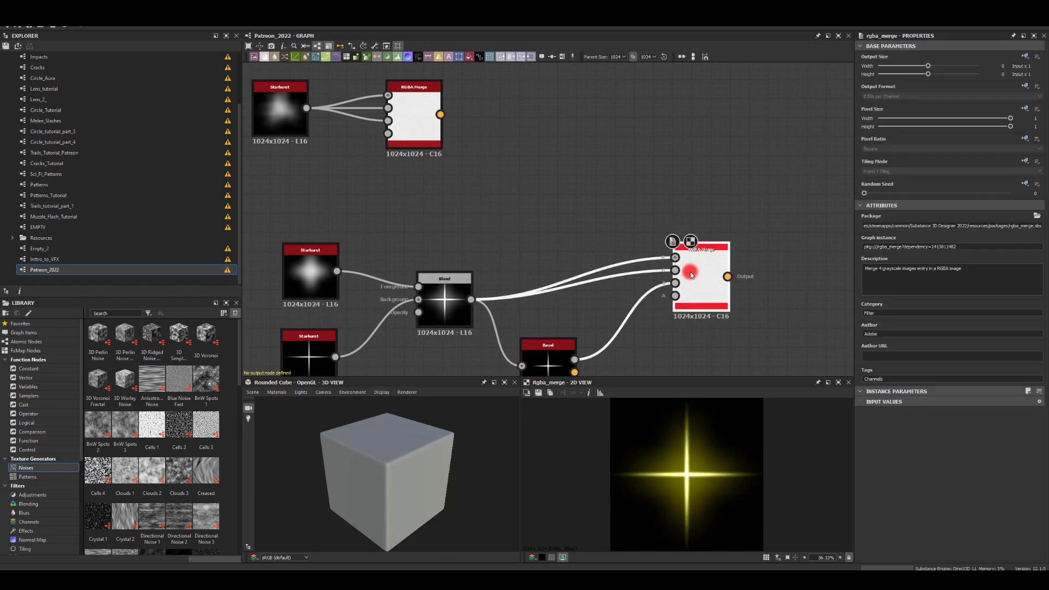
pyautogui.moveTo(697, 298); pyautogui.dragTo(658, 308)
pyautogui.moveTo(514, 183); pyautogui.dragTo(519, 129, button='middle')
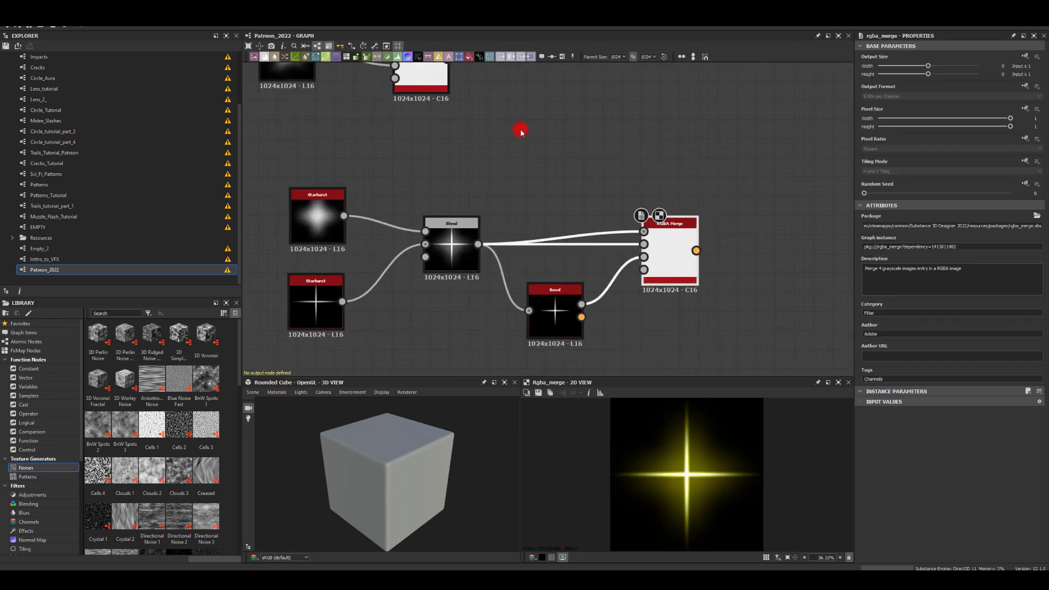
# - Move the soft Starburst and its RGBA Merge so they line up directly above the star flare's RGBA Merge
pyautogui.scroll(-1, 458, 170)
pyautogui.click(412, 92)
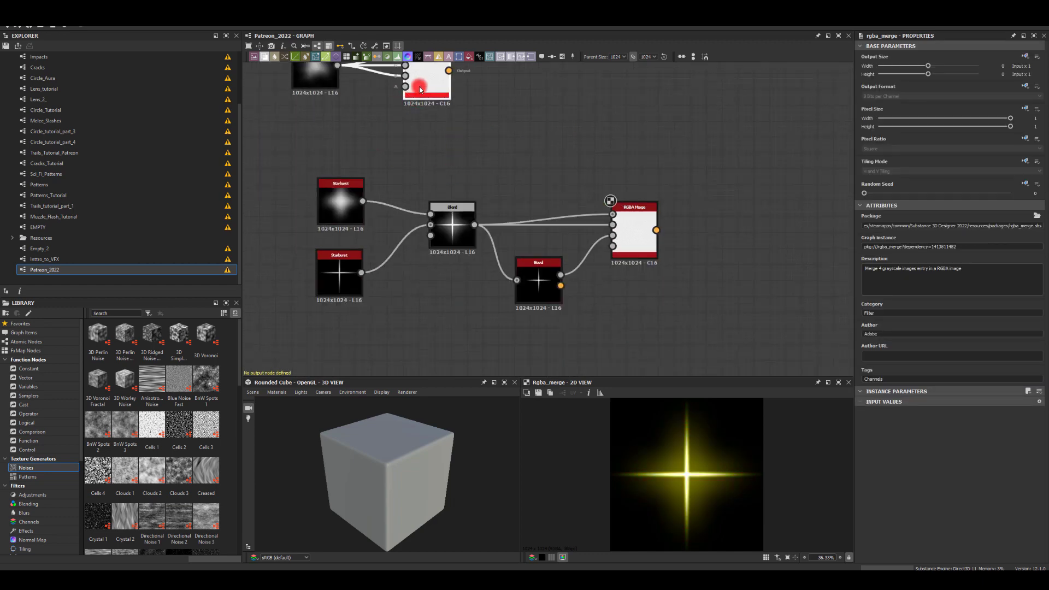
pyautogui.moveTo(426, 87); pyautogui.dragTo(394, 86)
pyautogui.moveTo(407, 147); pyautogui.dragTo(551, 122)
pyautogui.click(428, 140)
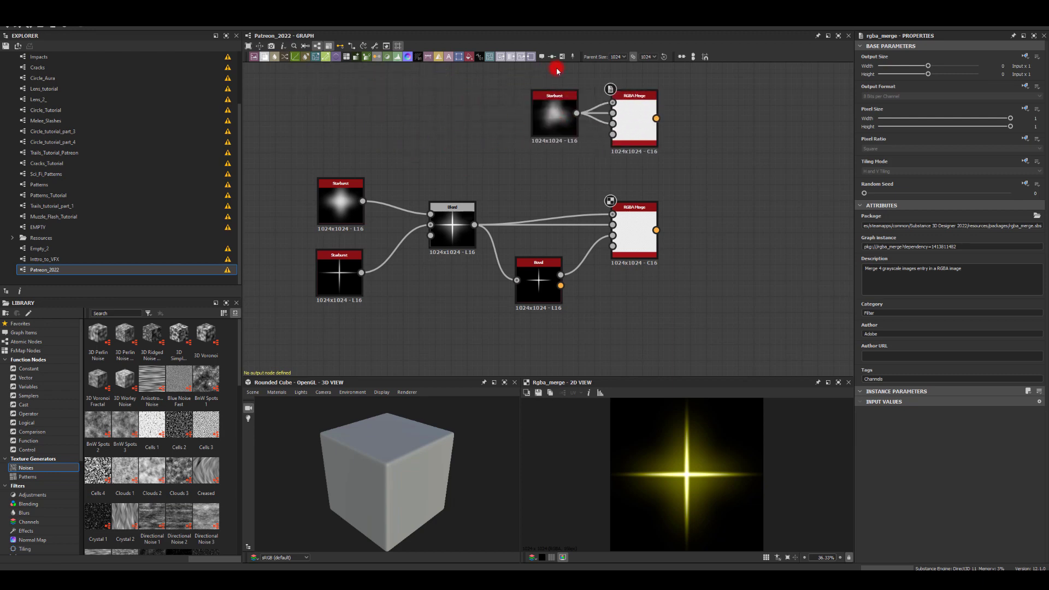
pyautogui.click(638, 253)
pyautogui.moveTo(773, 196); pyautogui.dragTo(733, 188, button='middle')
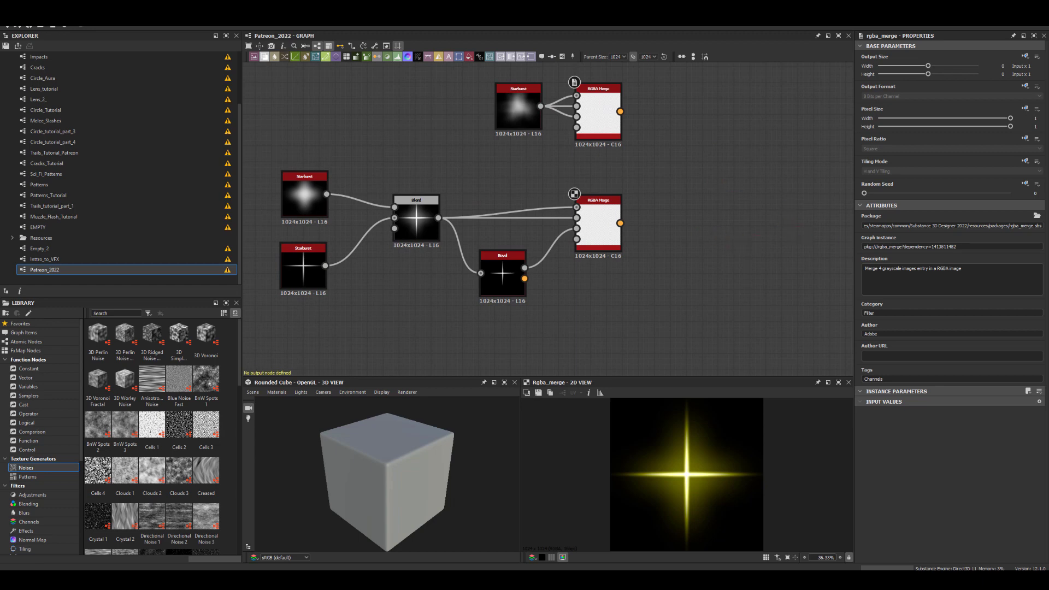
# - Add a Shape node in the empty graph area above the existing textures and preview it
pyautogui.moveTo(744, 208); pyautogui.dragTo(731, 325, button='middle')
pyautogui.moveTo(691, 196); pyautogui.dragTo(732, 256, button='middle')
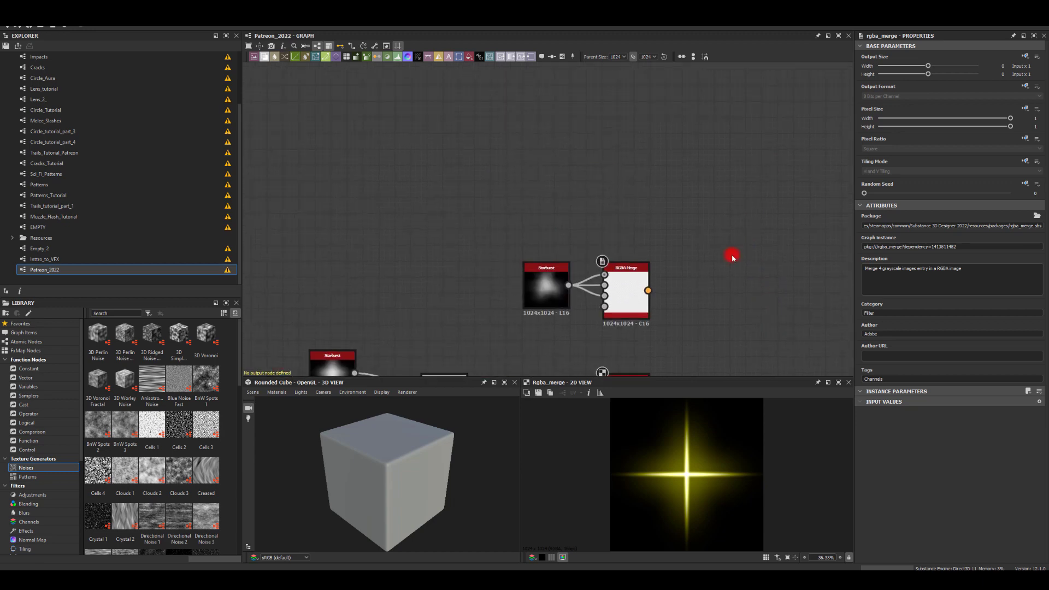
pyautogui.moveTo(509, 244)
pyautogui.mouseDown(button='middle')
pyautogui.moveTo(552, 229)
pyautogui.moveTo(564, 237)
pyautogui.mouseUp(button='middle')
pyautogui.press('space')
pyautogui.write('shape')
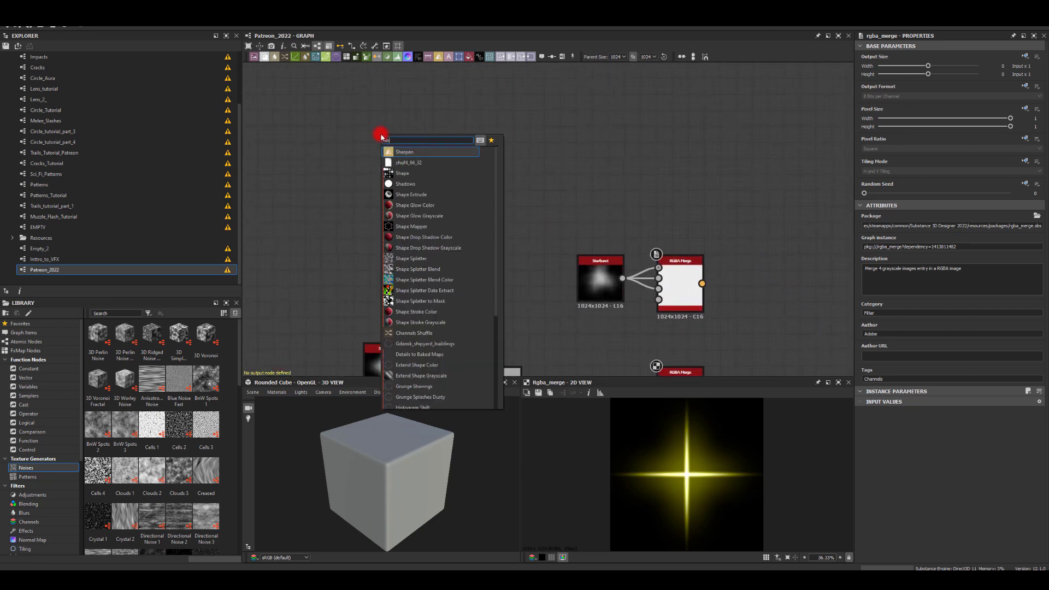
pyautogui.click(407, 162)
pyautogui.doubleClick(381, 137)
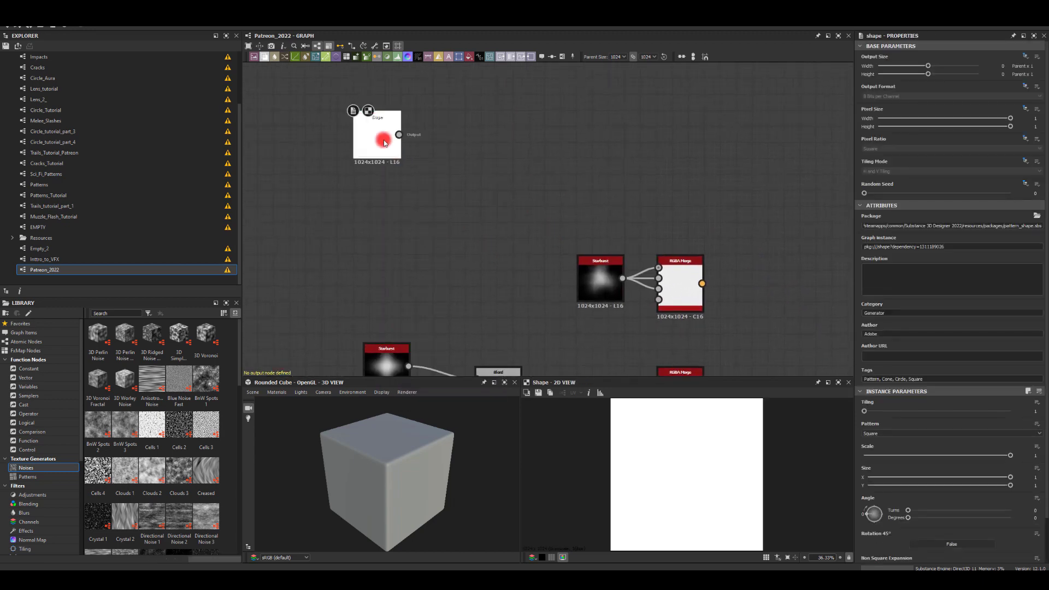
# - Set the Shape node's Size to 0.2 in X and 0.91 in Y to form a tall bar
pyautogui.moveTo(1009, 479); pyautogui.dragTo(939, 483)
pyautogui.moveTo(1008, 487); pyautogui.dragTo(999, 488)
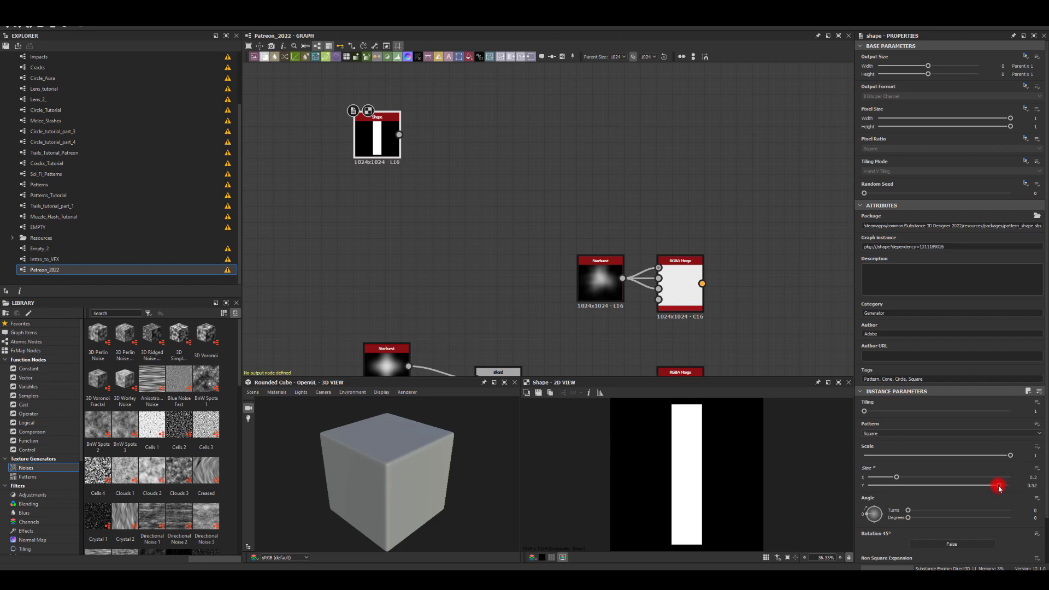
pyautogui.scroll(-3, 770, 426)
pyautogui.scroll(2, 705, 428)
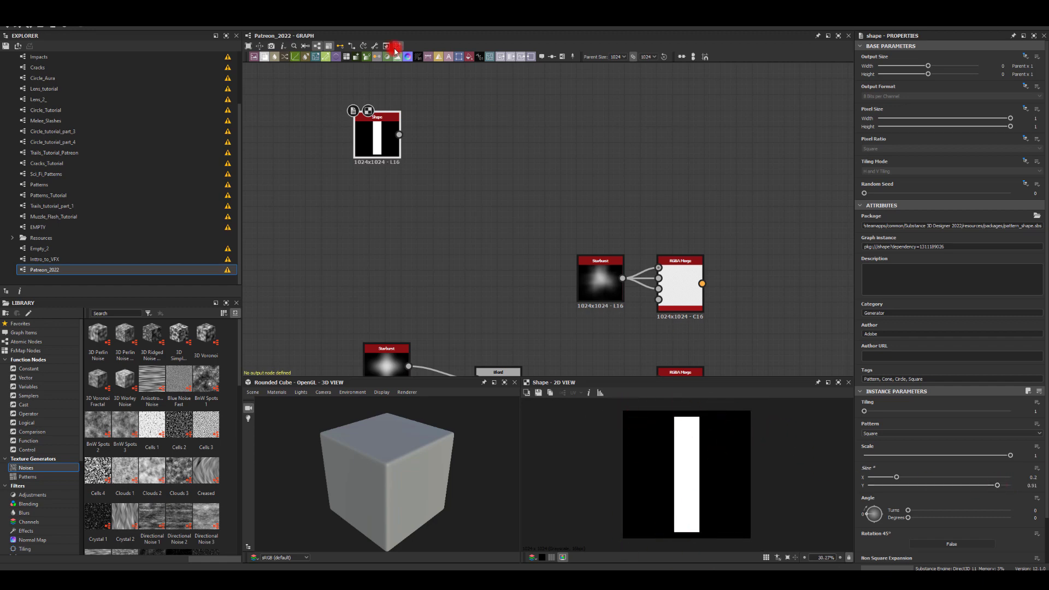
# - Add a Blur HQ Grayscale node fed by the Shape and set its Intensity to about 9.3
pyautogui.moveTo(399, 135); pyautogui.dragTo(458, 134)
pyautogui.write('blu')
pyautogui.click(497, 156)
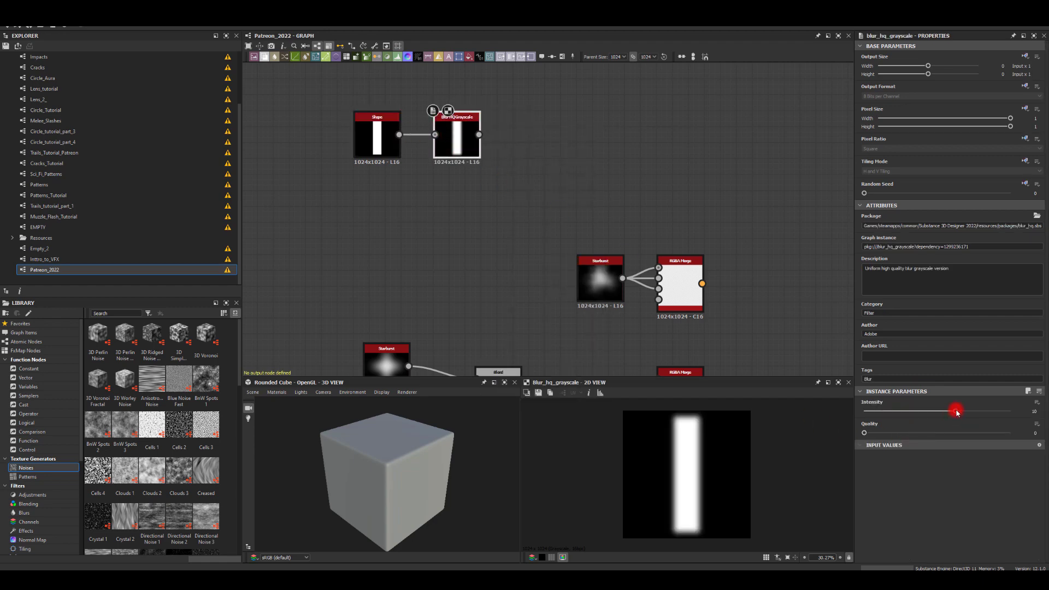
pyautogui.moveTo(957, 413)
pyautogui.mouseDown()
pyautogui.moveTo(1000, 413)
pyautogui.moveTo(972, 414)
pyautogui.mouseUp()
pyautogui.scroll(5, 660, 405)
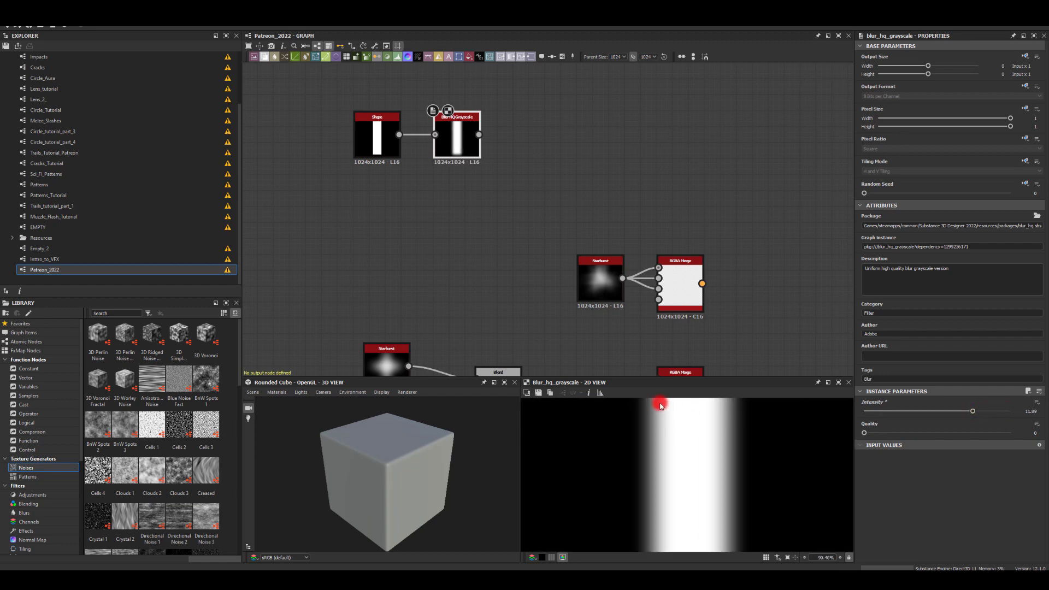
pyautogui.moveTo(660, 405); pyautogui.dragTo(667, 416, button='middle')
pyautogui.moveTo(968, 413)
pyautogui.mouseDown()
pyautogui.moveTo(931, 411)
pyautogui.moveTo(959, 411)
pyautogui.moveTo(949, 406)
pyautogui.mouseUp()
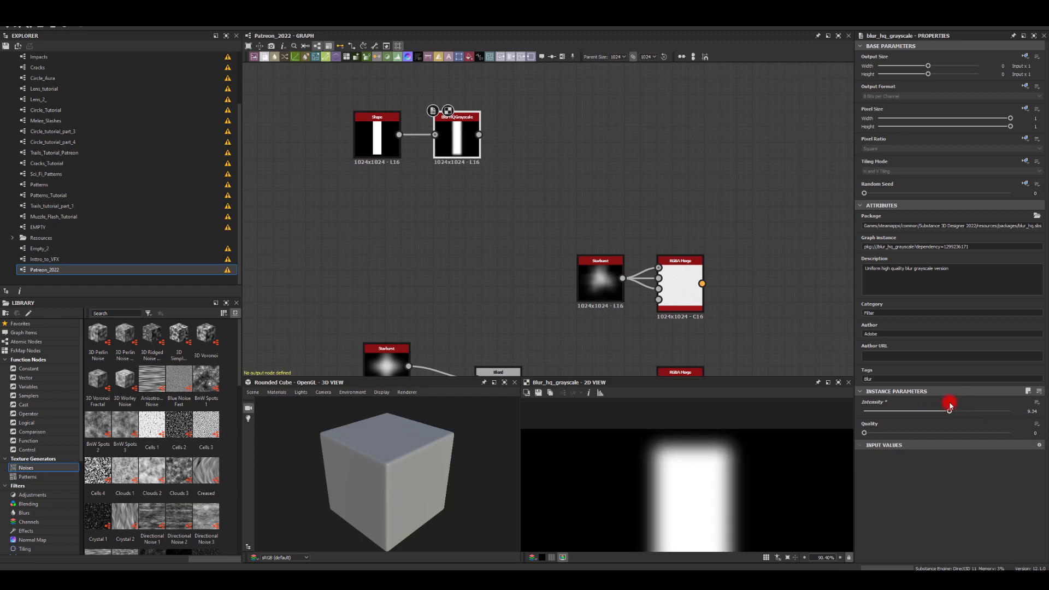
# - Set the Shape's Size Y to 0.82 and the blur's Intensity to 15.96
pyautogui.click(354, 145)
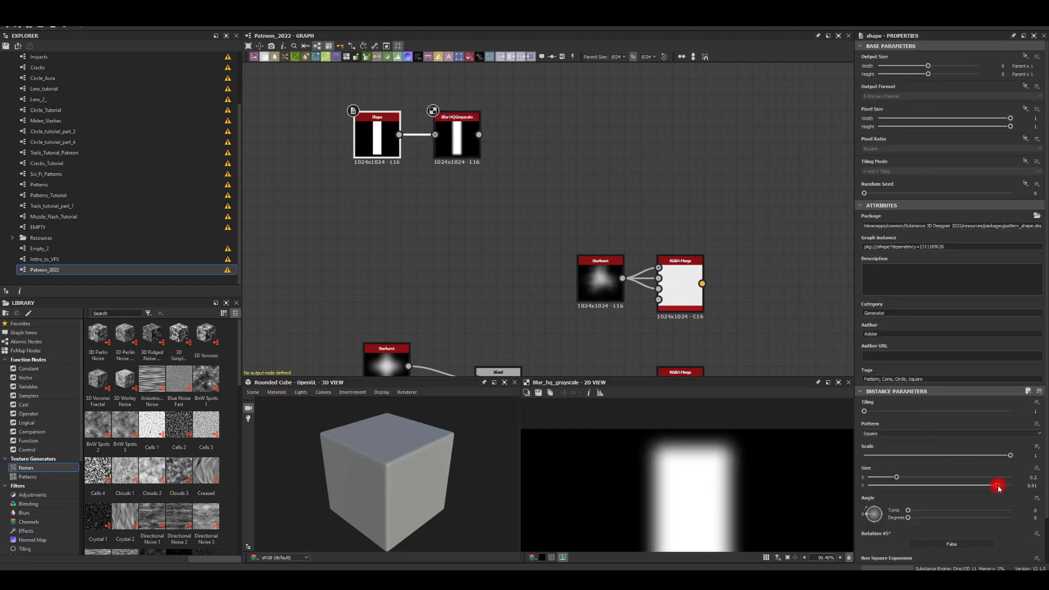
pyautogui.moveTo(997, 487); pyautogui.dragTo(987, 488)
pyautogui.click(457, 141)
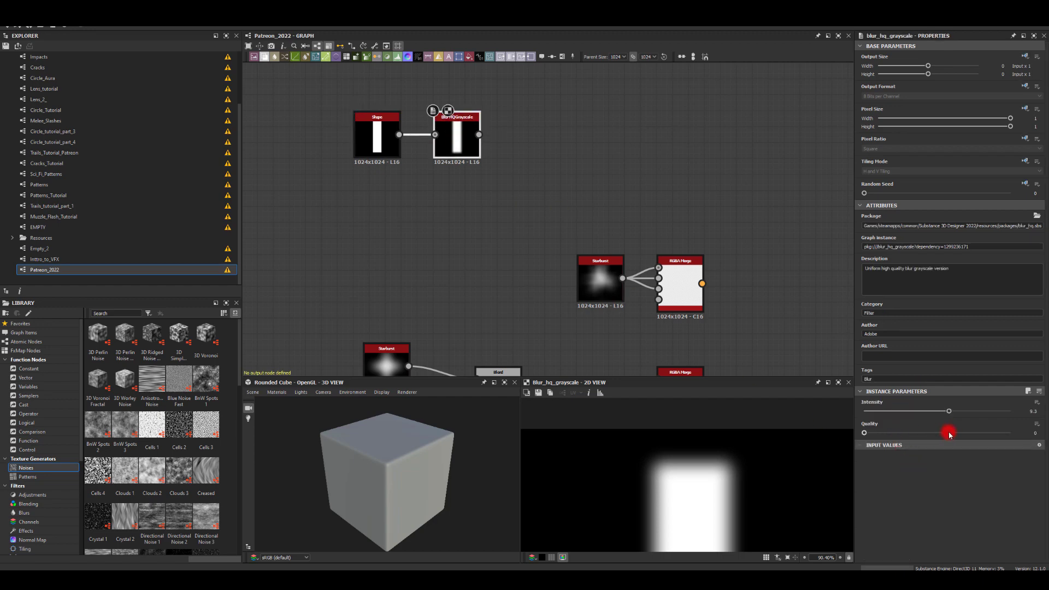
pyautogui.moveTo(942, 411); pyautogui.dragTo(1017, 425)
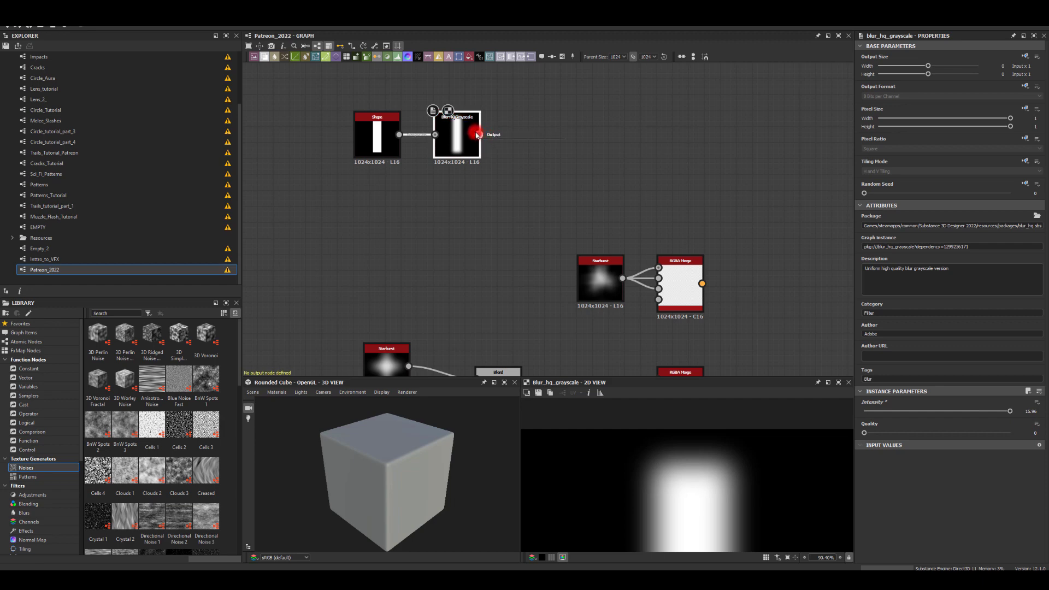
# - Add a Histogram Scan node fed by the Blur HQ Grayscale output
pyautogui.moveTo(477, 135); pyautogui.dragTo(557, 142)
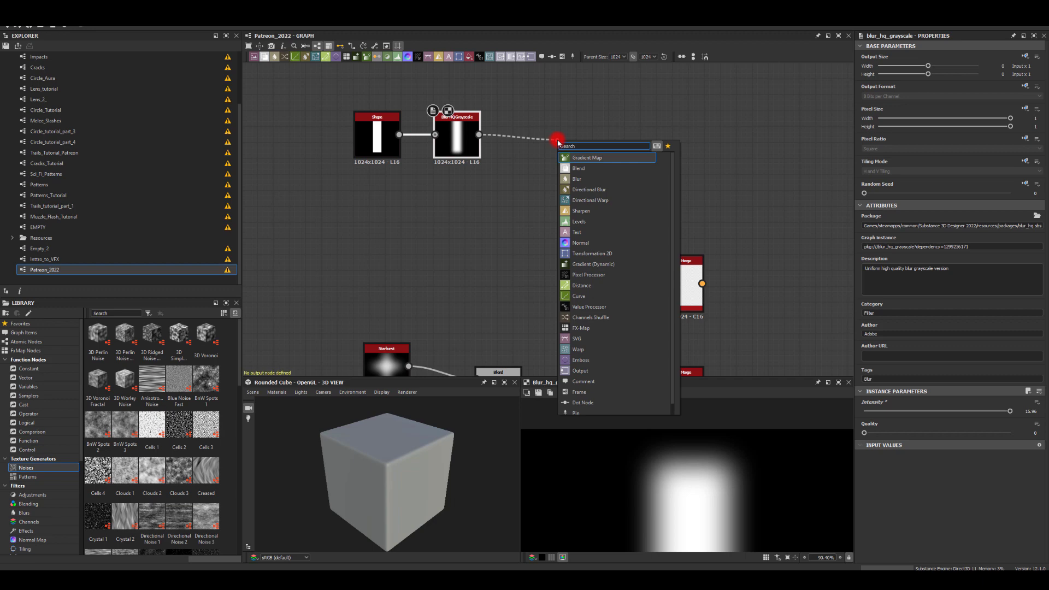
pyautogui.write('hist')
pyautogui.click(590, 201)
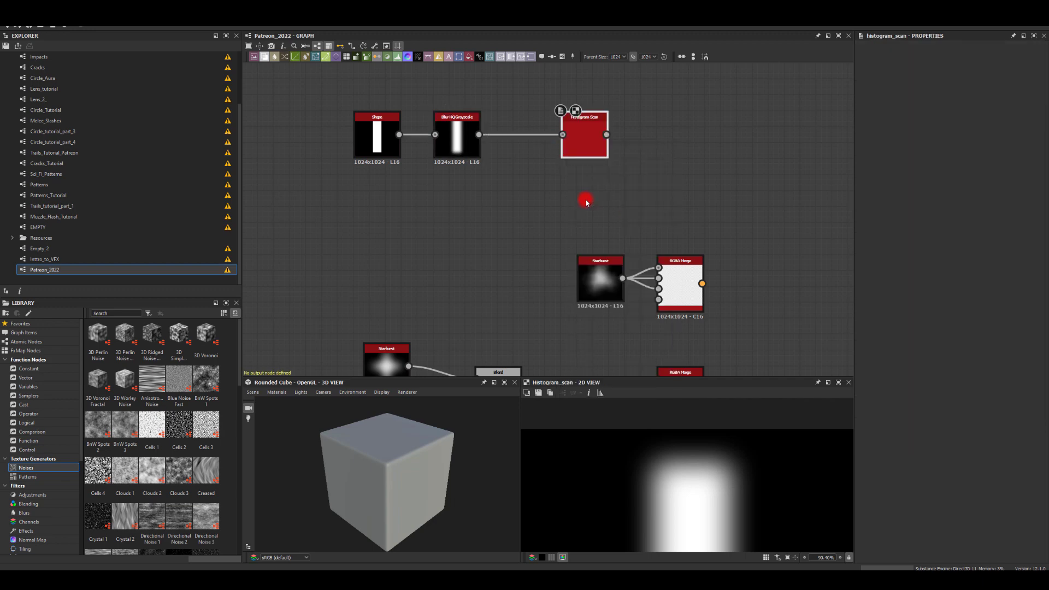
# - Set the Histogram Scan's Position to 0.82 and Contrast to 1, and view the whole rounded bar
pyautogui.click(595, 145)
pyautogui.moveTo(864, 411); pyautogui.dragTo(983, 417)
pyautogui.moveTo(864, 435); pyautogui.dragTo(1014, 437)
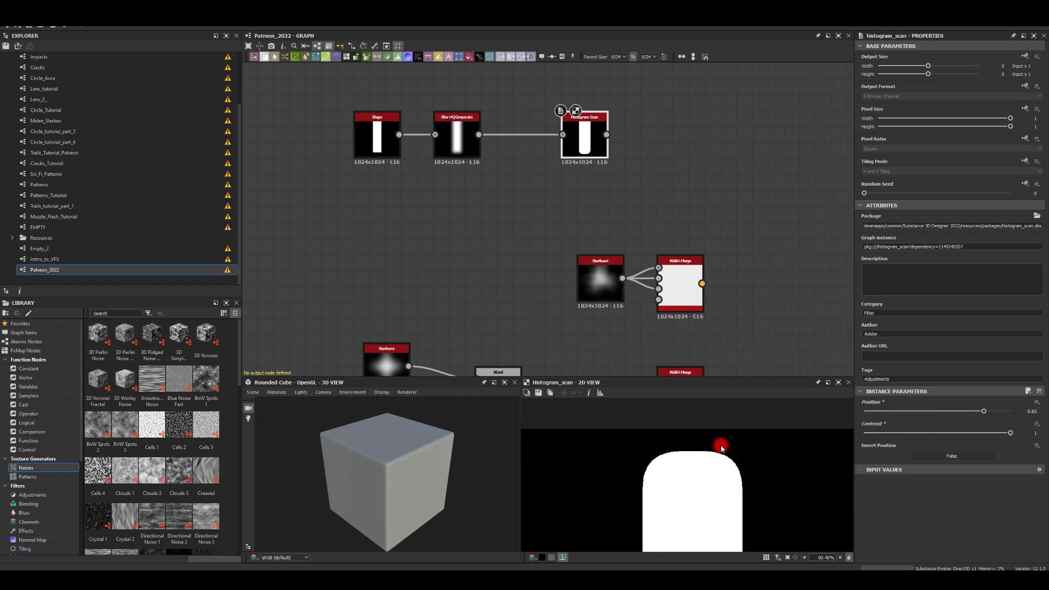
pyautogui.press('f')
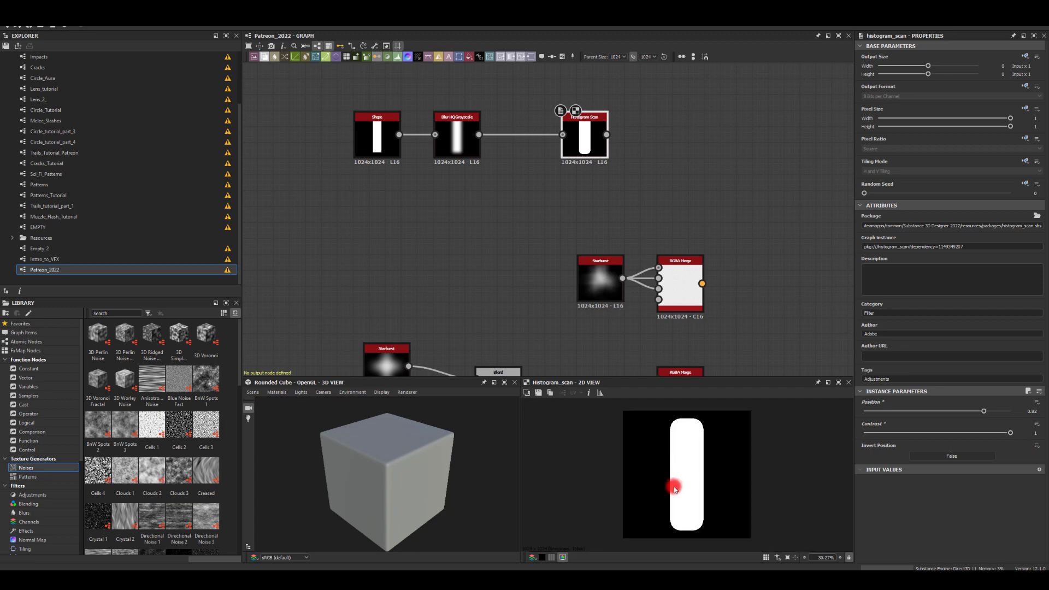
# - Narrow the Shape node's bar by setting its Size X to 0.12
pyautogui.click(376, 136)
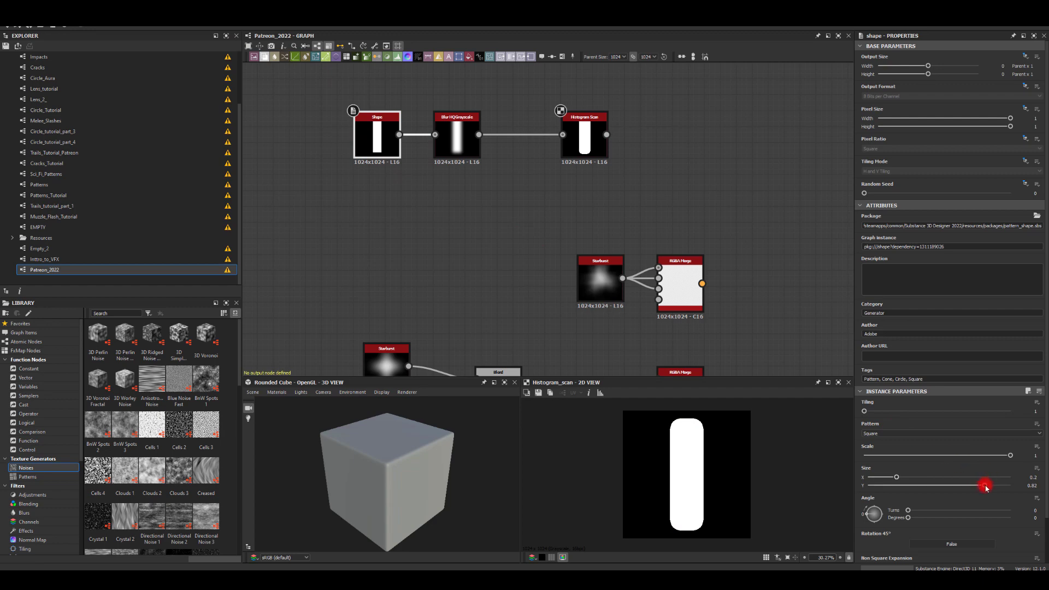
pyautogui.moveTo(985, 485)
pyautogui.mouseDown()
pyautogui.moveTo(966, 485)
pyautogui.moveTo(998, 485)
pyautogui.moveTo(984, 485)
pyautogui.mouseUp()
pyautogui.moveTo(895, 478)
pyautogui.mouseDown()
pyautogui.moveTo(880, 477)
pyautogui.moveTo(930, 478)
pyautogui.moveTo(885, 477)
pyautogui.mouseUp()
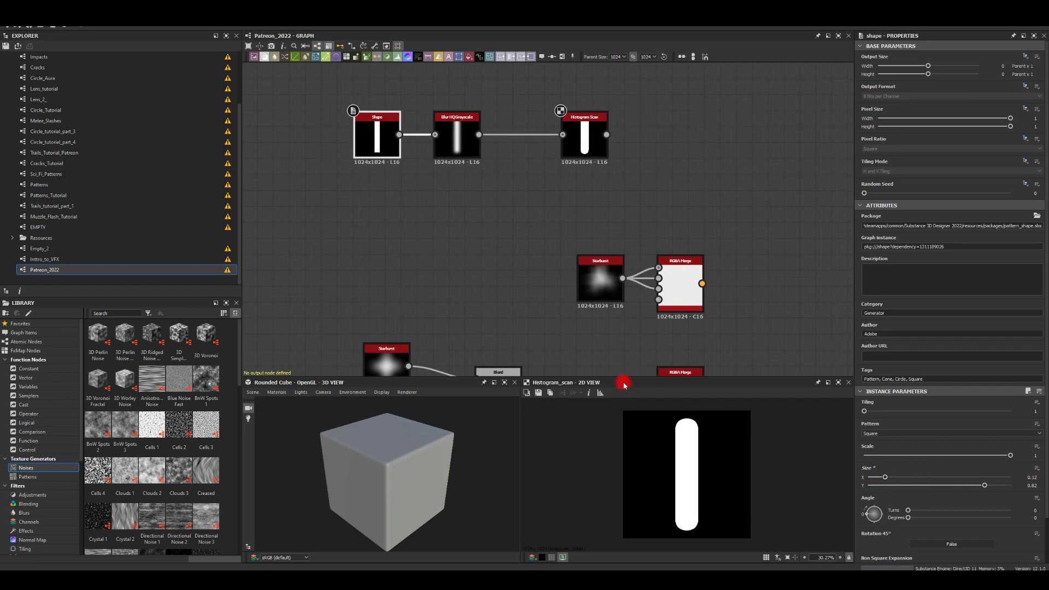
# - Move the Histogram Scan closer to the blur and feed its output into a new Trapezoid Transform Grayscale node
pyautogui.moveTo(583, 144); pyautogui.dragTo(535, 144)
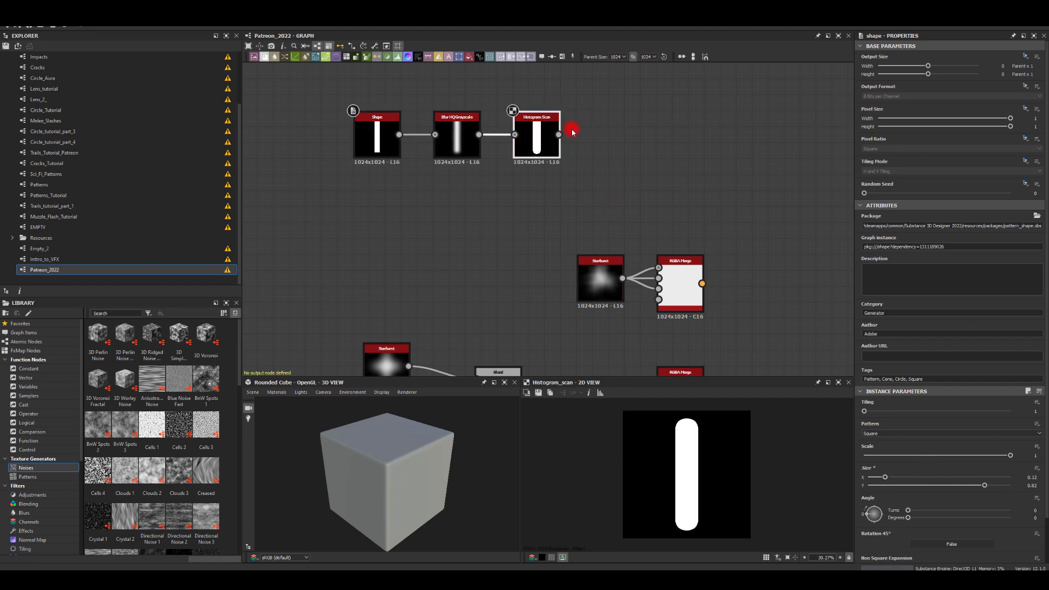
pyautogui.moveTo(619, 101); pyautogui.dragTo(640, 158, button='middle')
pyautogui.scroll(3, 639, 158)
pyautogui.moveTo(619, 259); pyautogui.dragTo(704, 253)
pyautogui.write('trap')
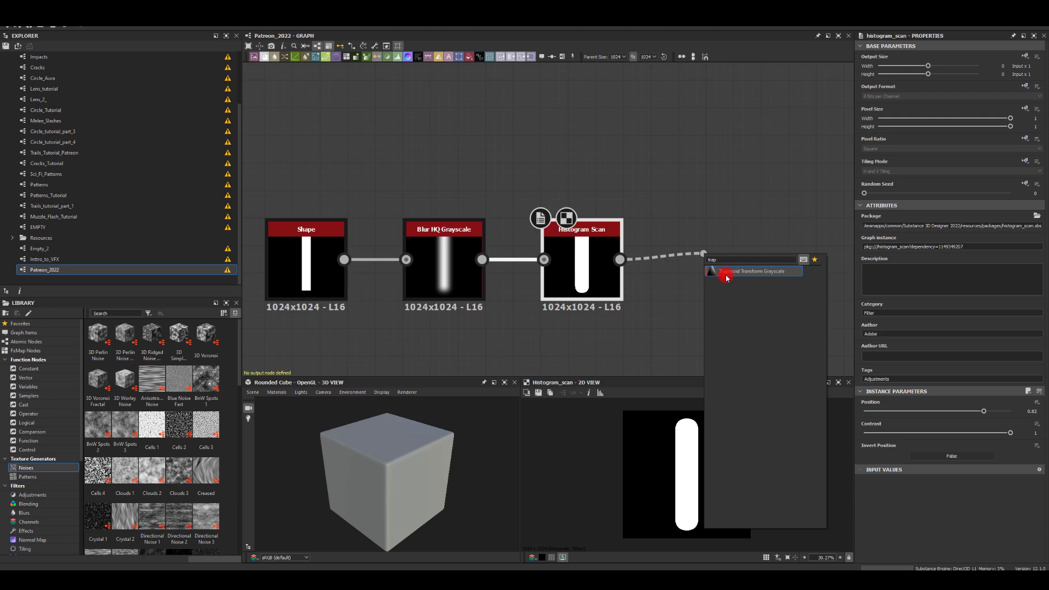
pyautogui.click(726, 277)
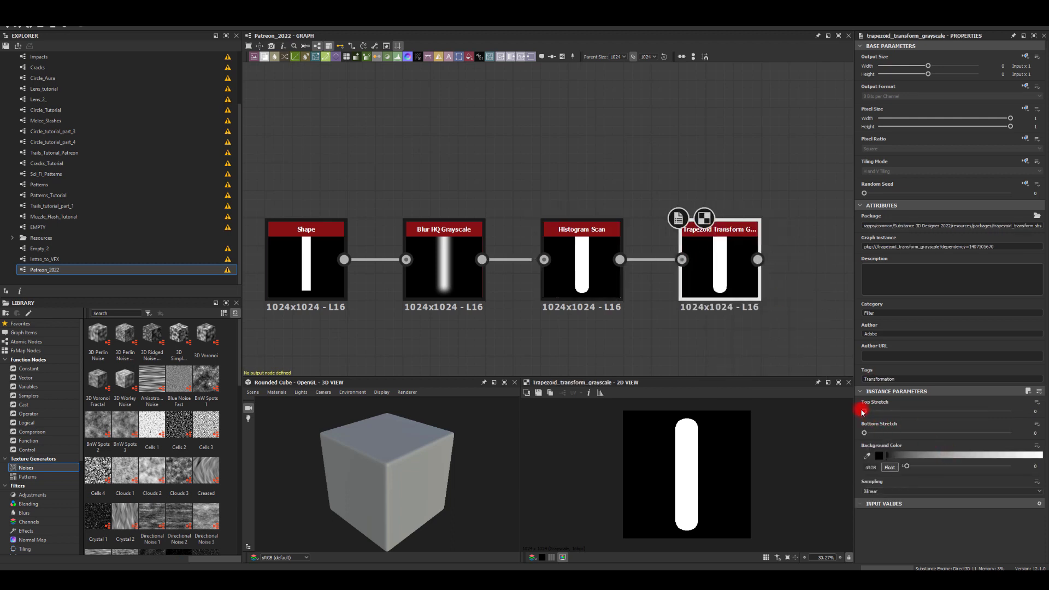
# - Set the Trapezoid Transform's Top Stretch to 0.94 and its Tiling Mode to No Tiling
pyautogui.moveTo(864, 410); pyautogui.dragTo(1002, 418)
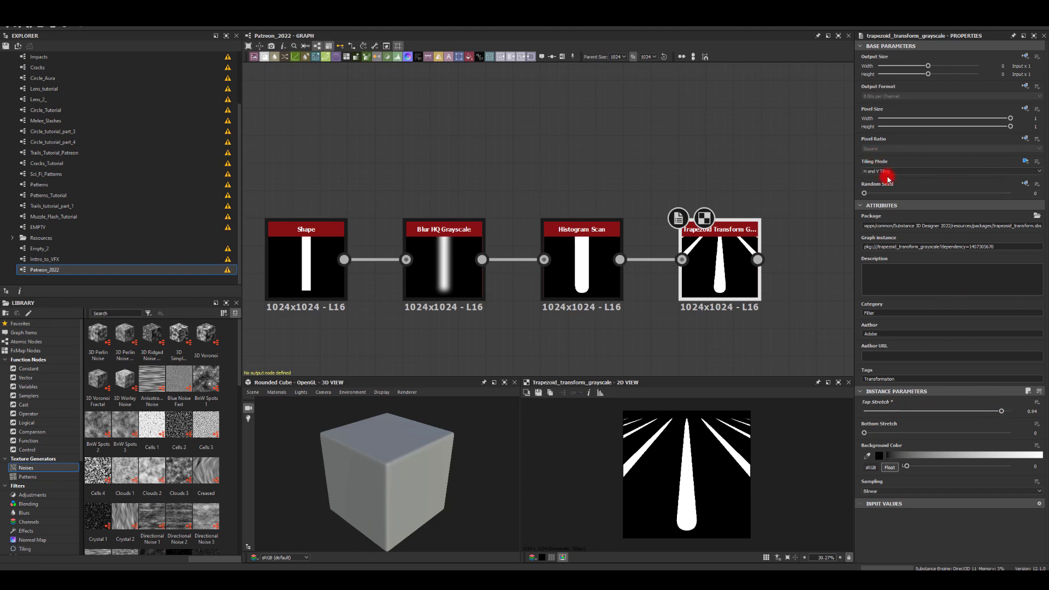
pyautogui.click(880, 172)
pyautogui.click(876, 177)
# - Add a Blur HQ Grayscale node fed by the Trapezoid Transform output
pyautogui.moveTo(648, 185); pyautogui.dragTo(490, 152, button='middle')
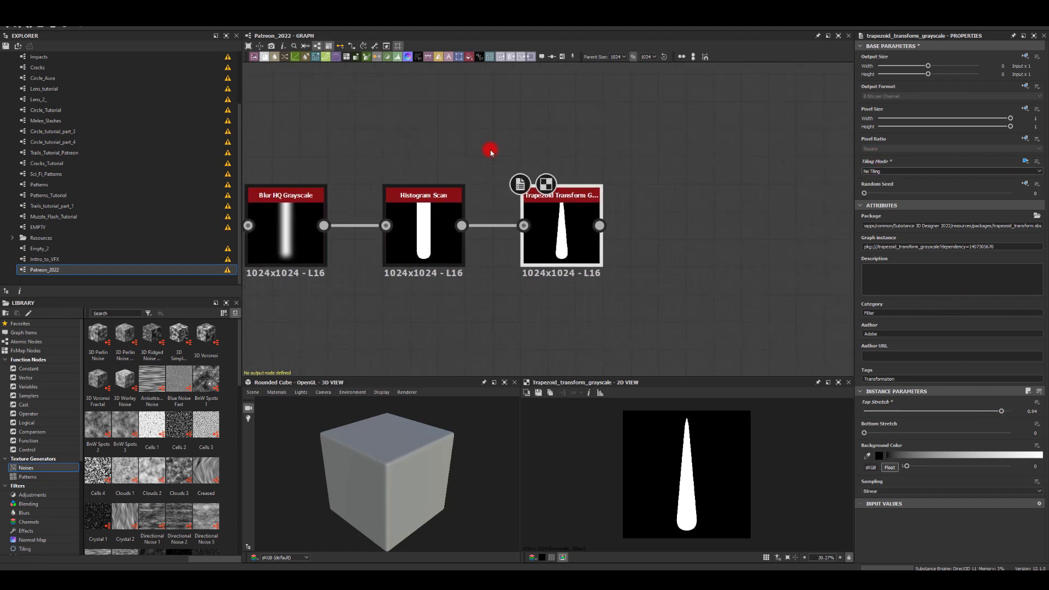
pyautogui.moveTo(599, 225); pyautogui.dragTo(689, 227)
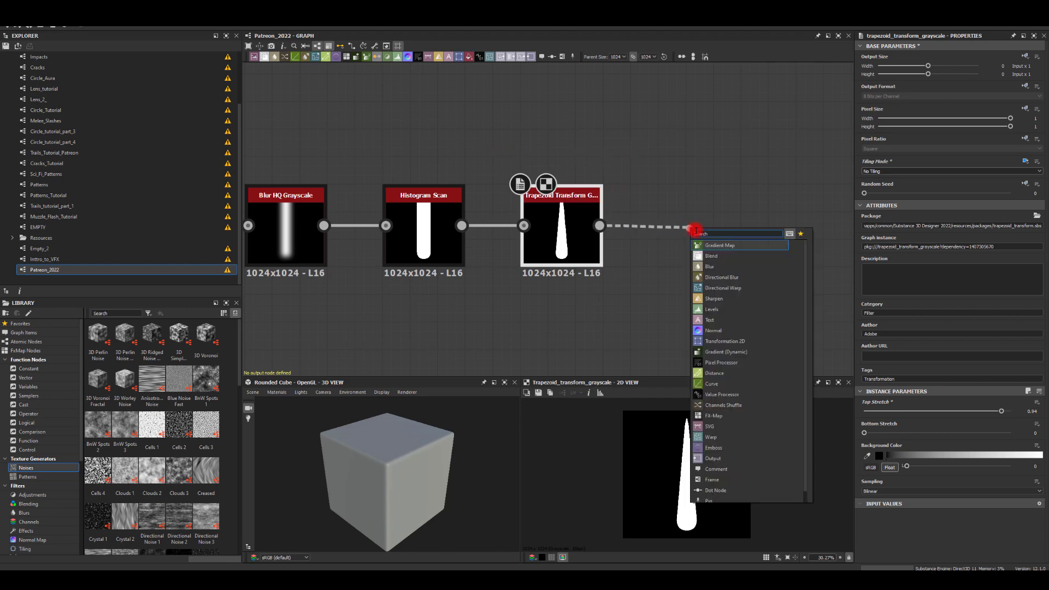
pyautogui.write('blu')
pyautogui.click(699, 256)
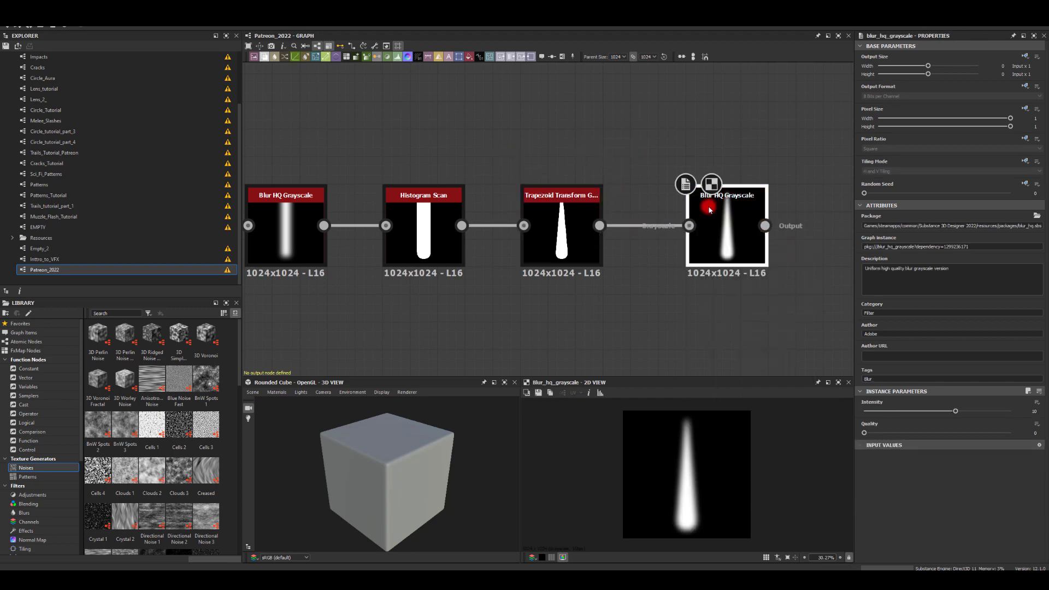
# - Set the Intensity of the Blur HQ Grayscale following the Trapezoid Transform to 20
pyautogui.moveTo(953, 410); pyautogui.dragTo(1045, 419)
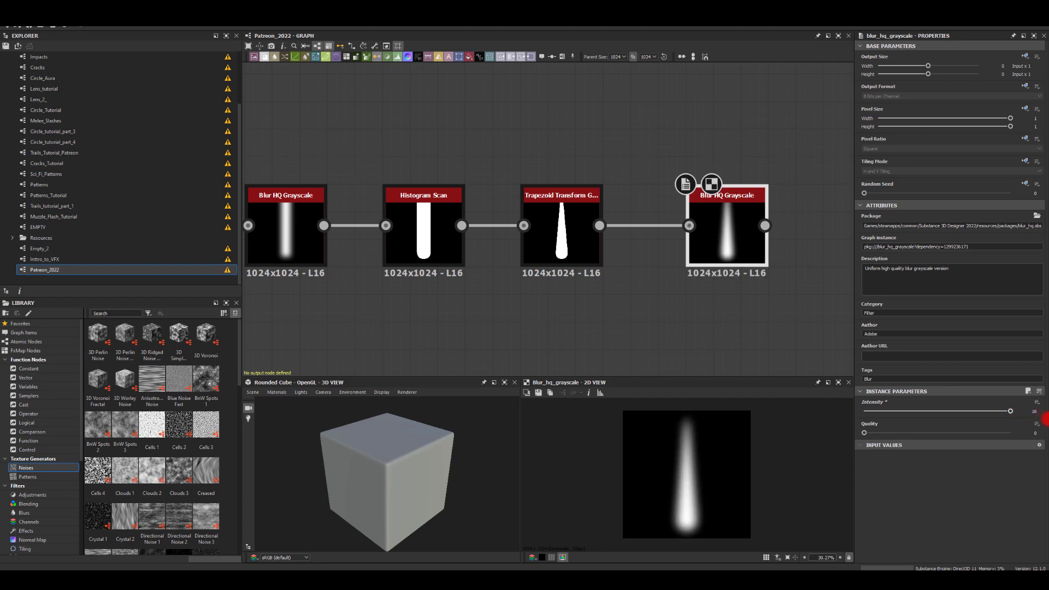
pyautogui.moveTo(863, 433); pyautogui.dragTo(826, 430)
pyautogui.moveTo(992, 401); pyautogui.dragTo(954, 411)
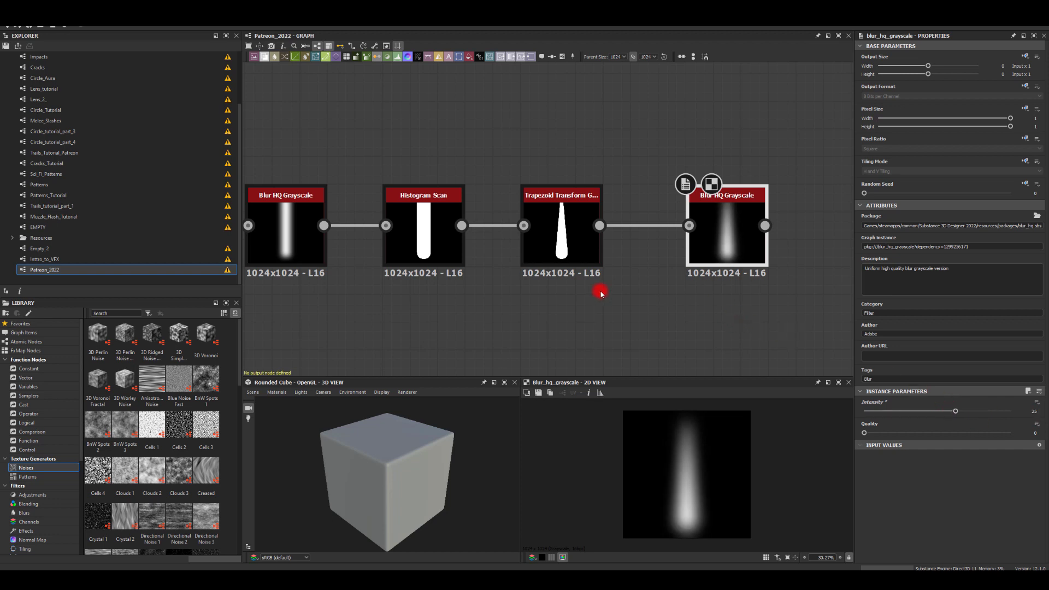
pyautogui.moveTo(1023, 412); pyautogui.dragTo(1047, 414)
pyautogui.write('20')
pyautogui.press('Return')
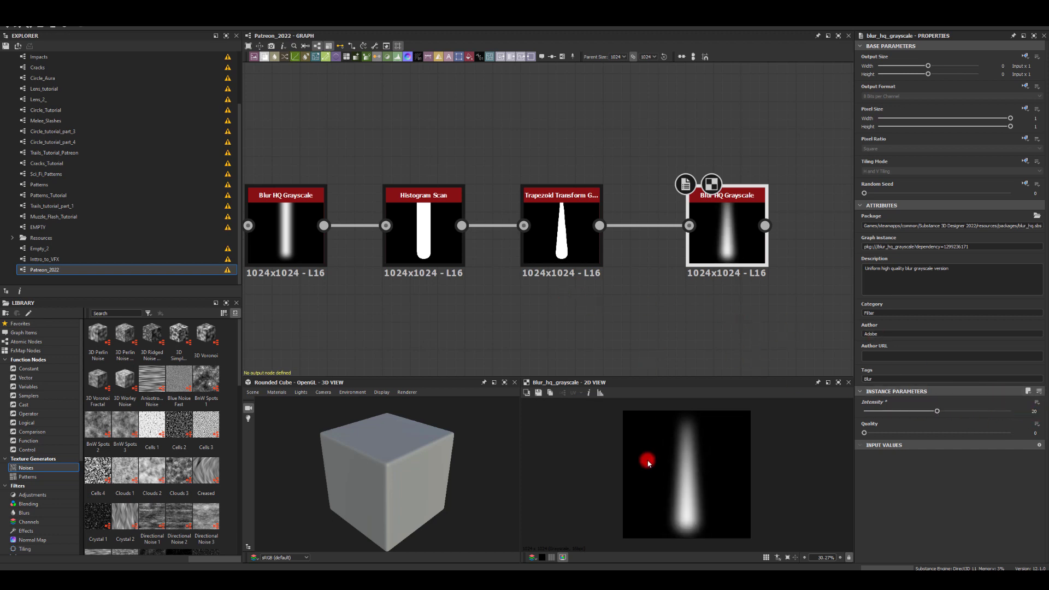
# - Shorten the bar by setting the Shape node's Size Y to 0.78
pyautogui.scroll(8, 677, 516)
pyautogui.moveTo(676, 535); pyautogui.dragTo(683, 508, button='middle')
pyautogui.scroll(-7, 677, 470)
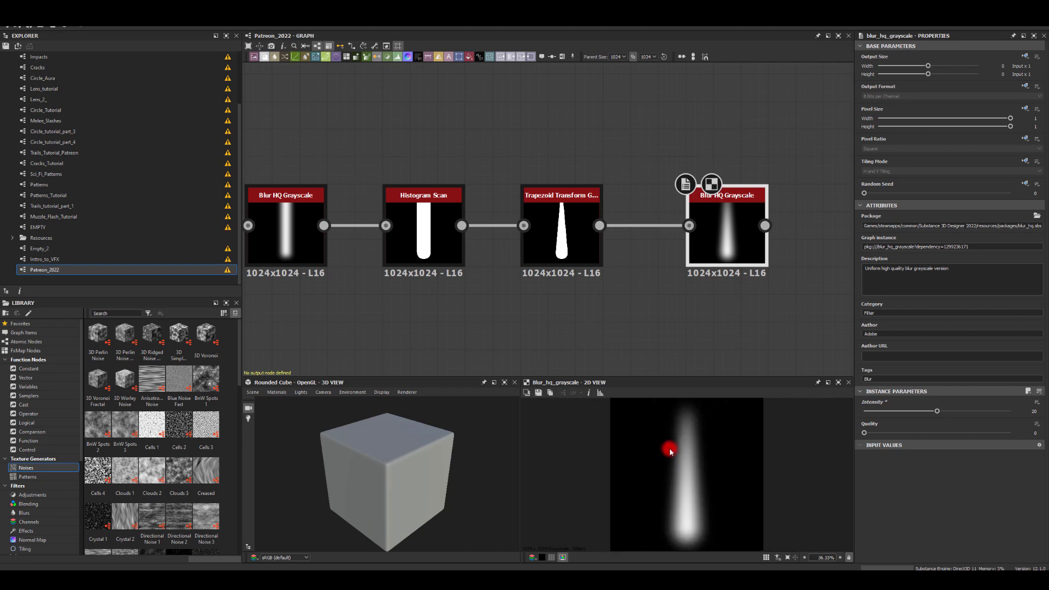
pyautogui.scroll(-1, 670, 451)
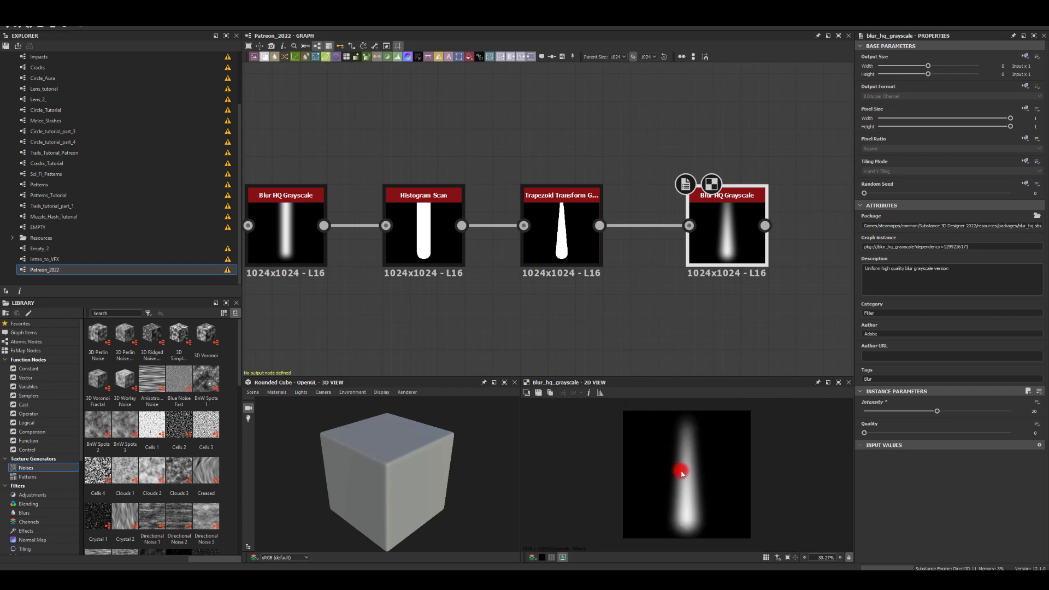
pyautogui.scroll(-1, 688, 318)
pyautogui.scroll(-1, 432, 316)
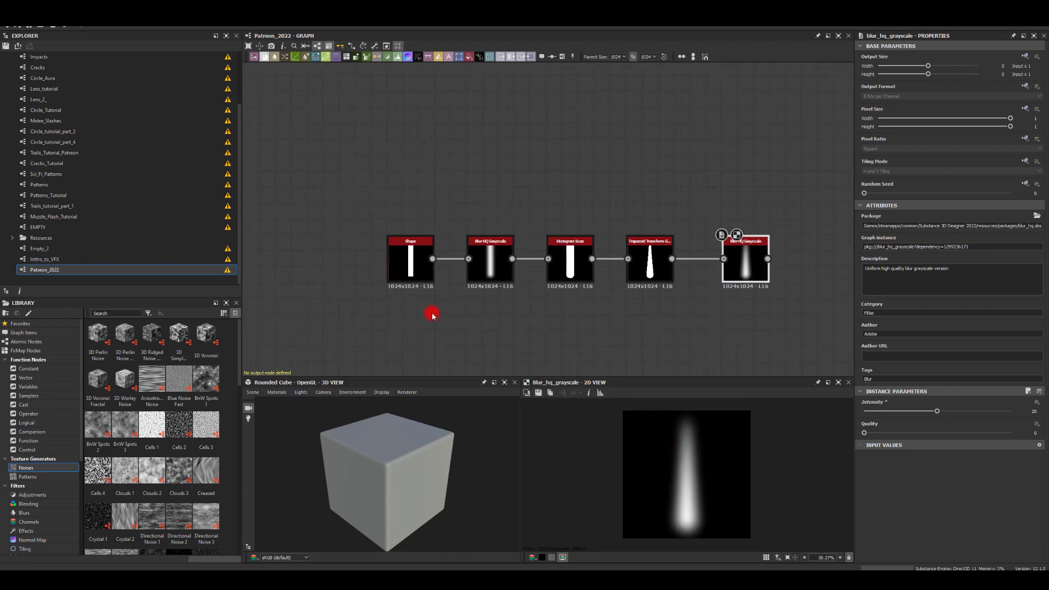
pyautogui.scroll(2, 383, 279)
pyautogui.click(362, 188)
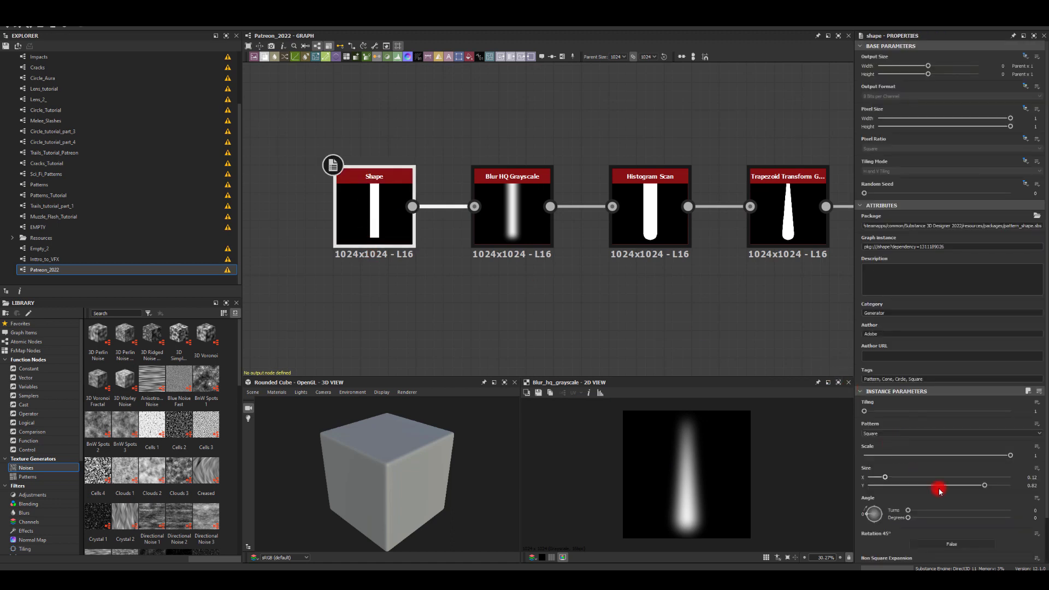
pyautogui.moveTo(986, 488); pyautogui.dragTo(979, 488)
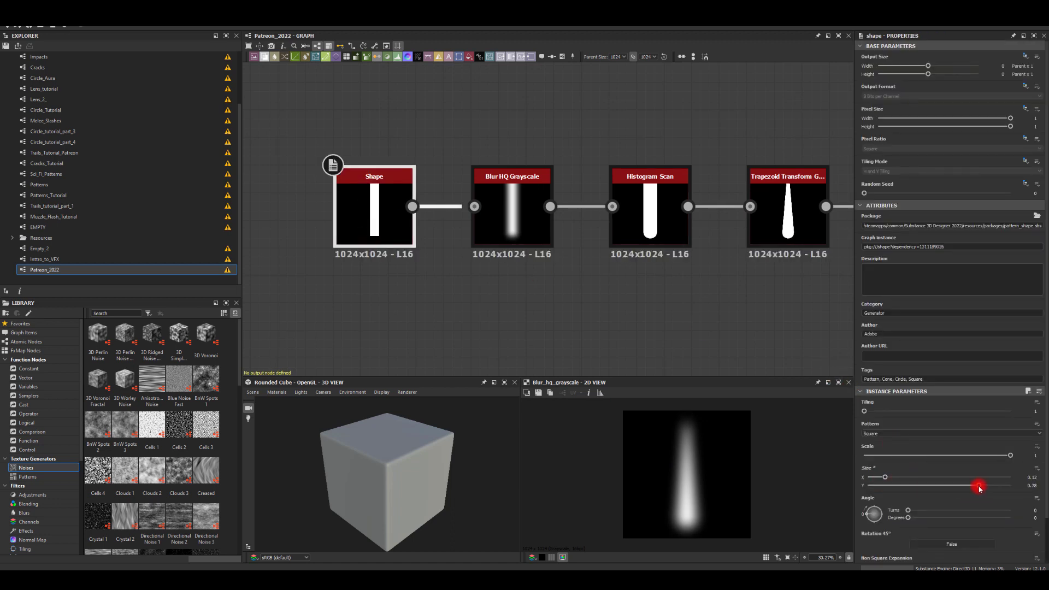
# - Duplicate the whole five-node chain from the Shape to the final Blur HQ Grayscale
pyautogui.scroll(-3, 597, 295)
pyautogui.moveTo(321, 173); pyautogui.dragTo(745, 145)
pyautogui.hotkey('ctrl', 'd')
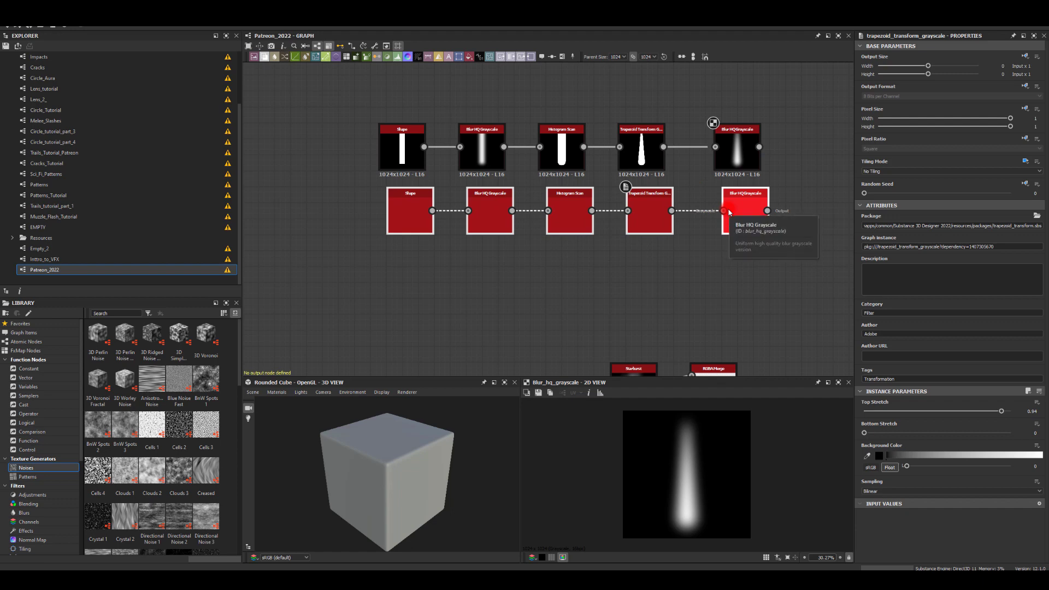
# - Align the duplicate chain below the original and combine both final blurs in a new Blend node set to Add (Linear Dodge)
pyautogui.moveTo(729, 213); pyautogui.dragTo(799, 185)
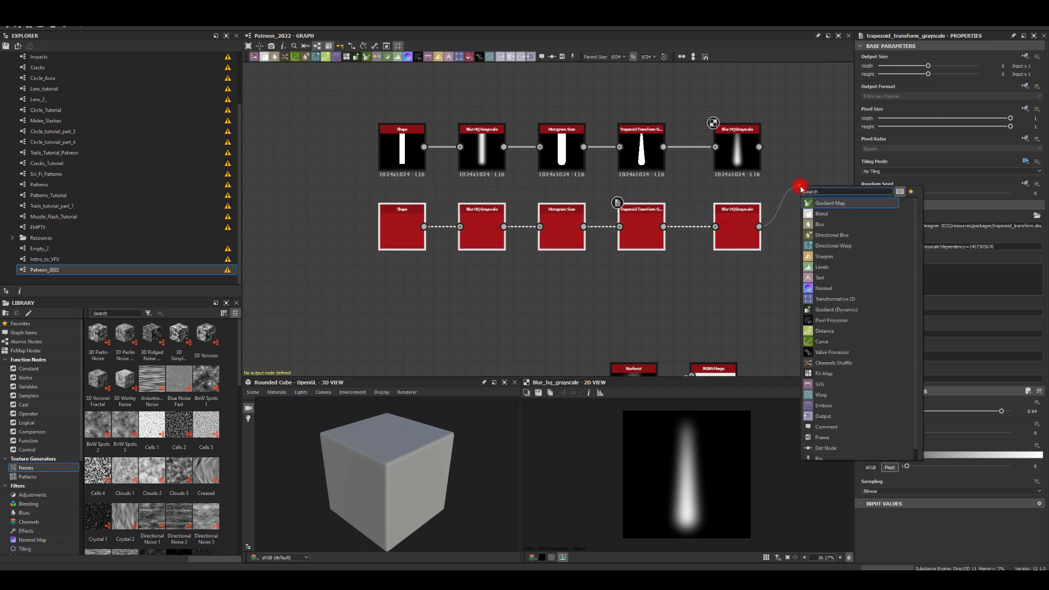
pyautogui.write('bl')
pyautogui.click(820, 203)
pyautogui.moveTo(759, 146); pyautogui.dragTo(803, 168)
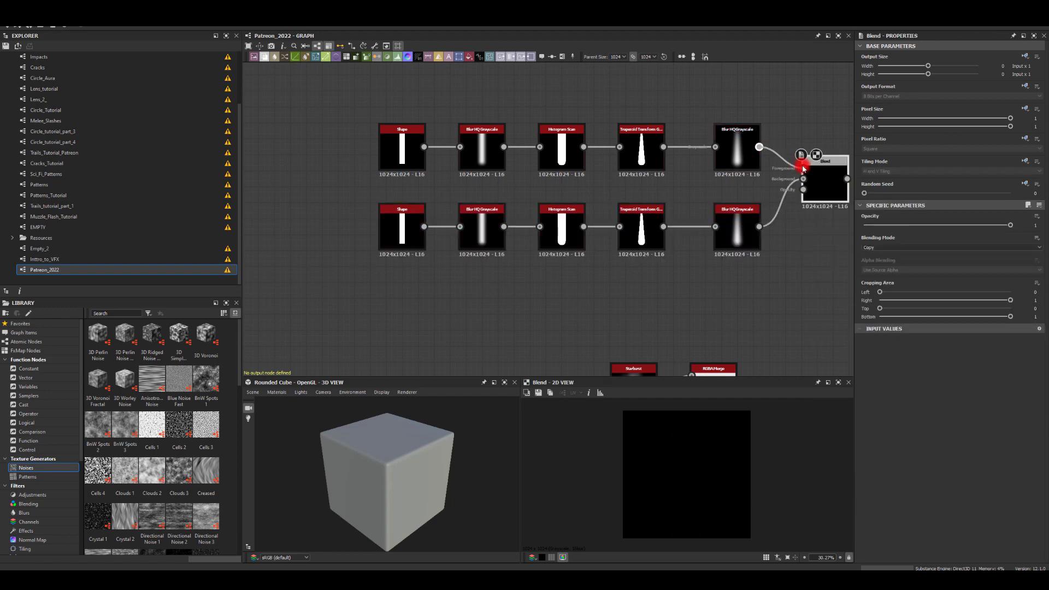
pyautogui.moveTo(727, 132); pyautogui.dragTo(672, 145, button='middle')
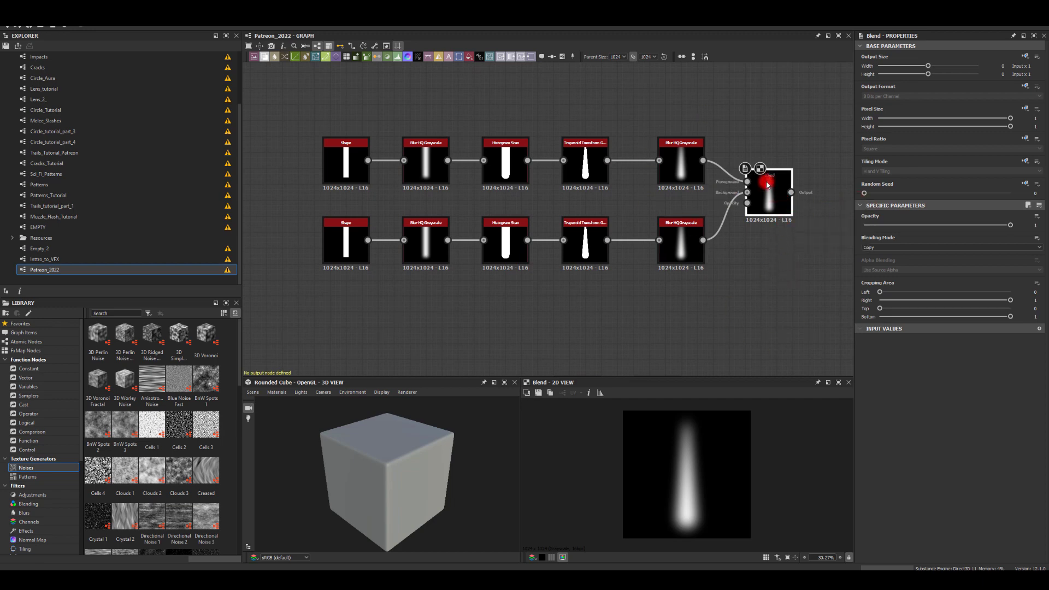
pyautogui.click(872, 248)
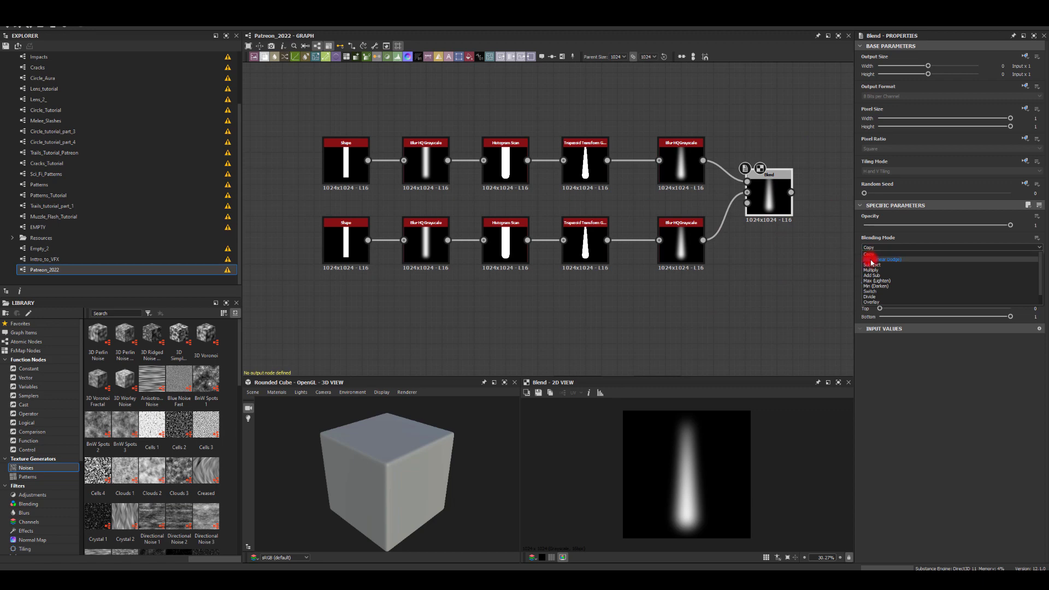
pyautogui.click(870, 260)
# - Reduce the Intensity of the duplicate chain's final Blur HQ Grayscale to 0.2
pyautogui.scroll(1, 660, 298)
pyautogui.moveTo(588, 301); pyautogui.dragTo(607, 307, button='middle')
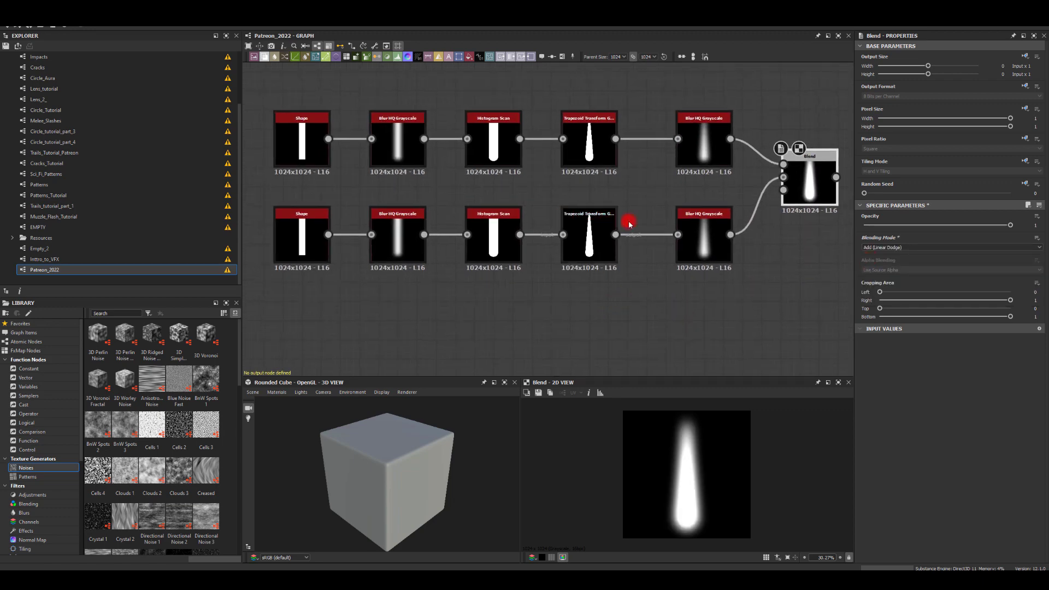
pyautogui.click(705, 227)
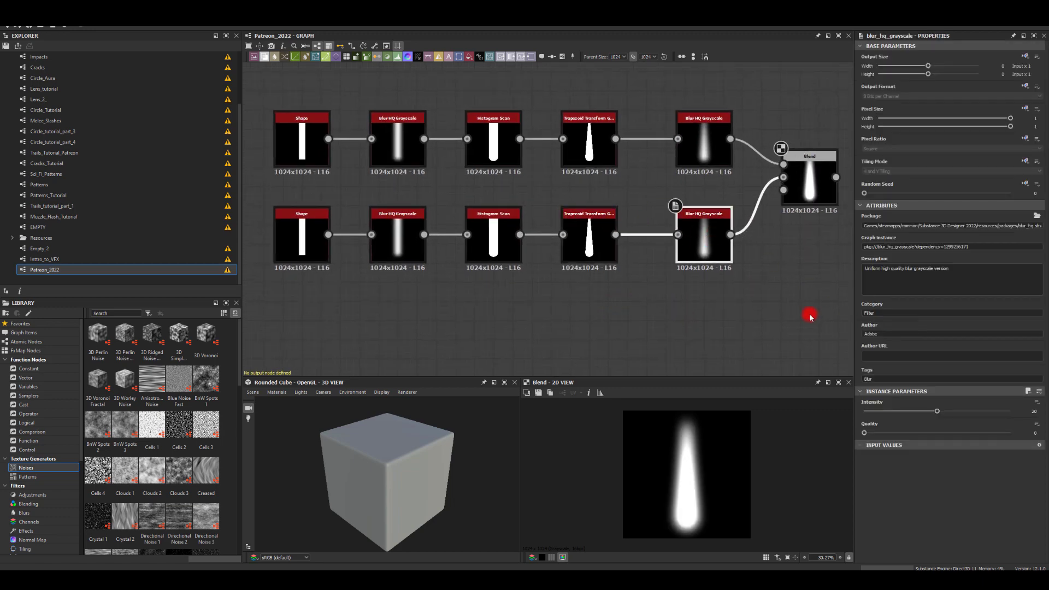
pyautogui.moveTo(896, 413); pyautogui.dragTo(853, 410)
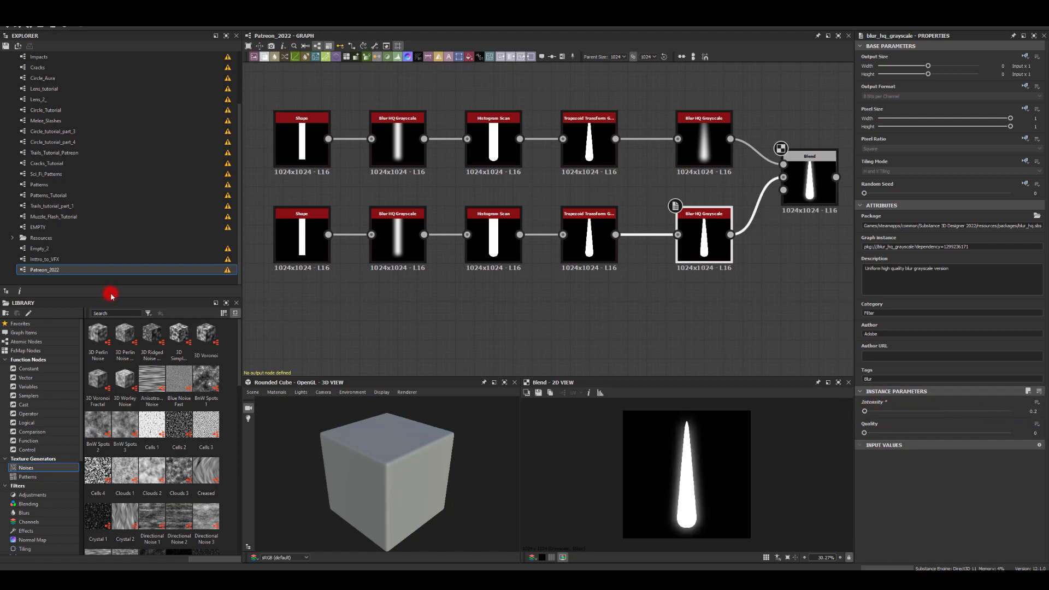
# - Narrow the bar in the duplicate chain by setting its Shape's Size X to 0.03
pyautogui.click(284, 233)
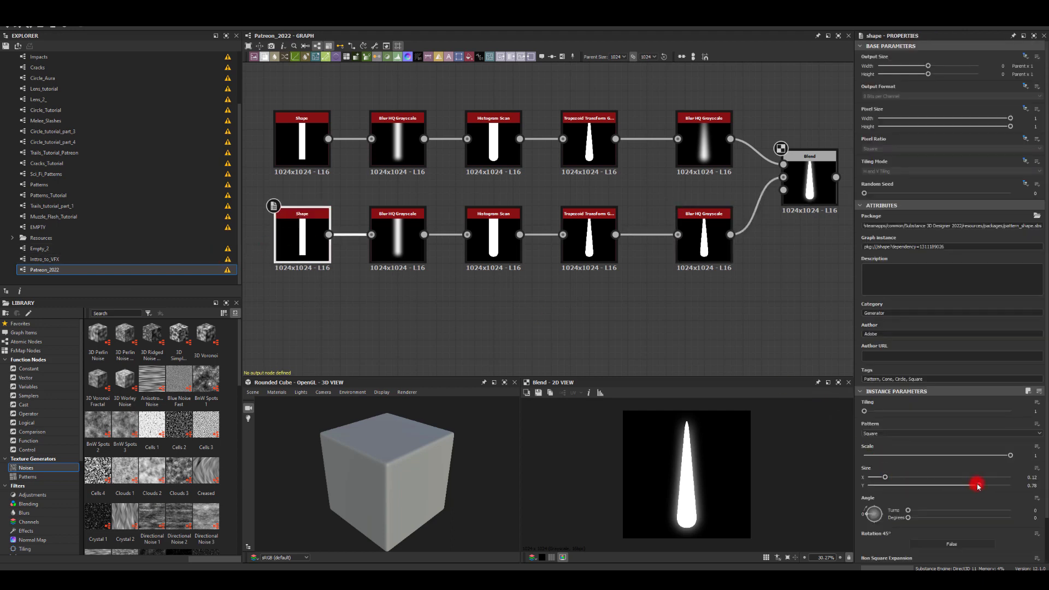
pyautogui.moveTo(884, 476); pyautogui.dragTo(872, 481)
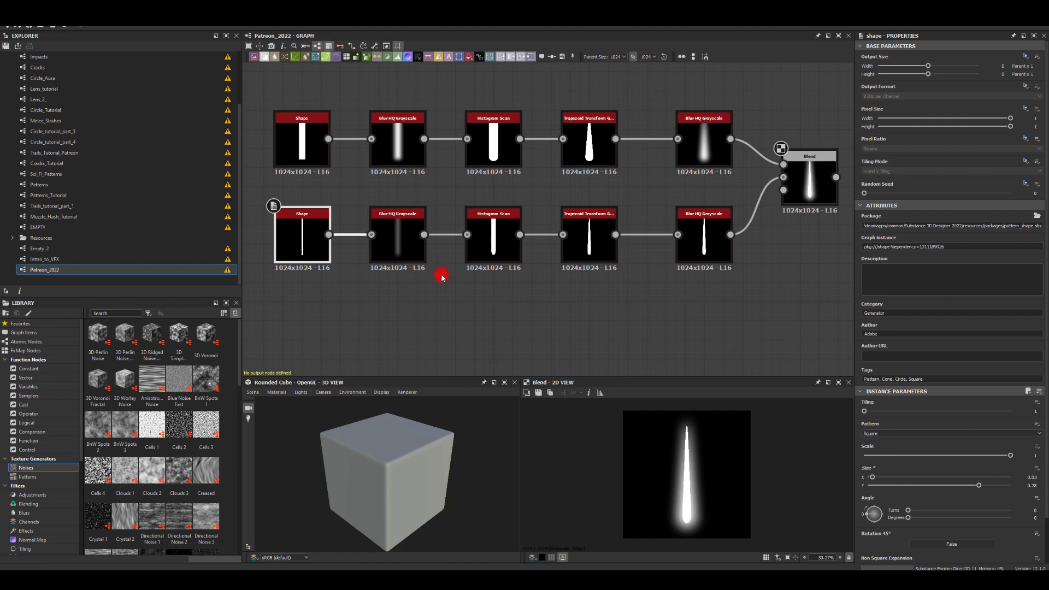
# - Thin the duplicate chain's core by setting its Histogram Scan Position to 0.72
pyautogui.click(399, 240)
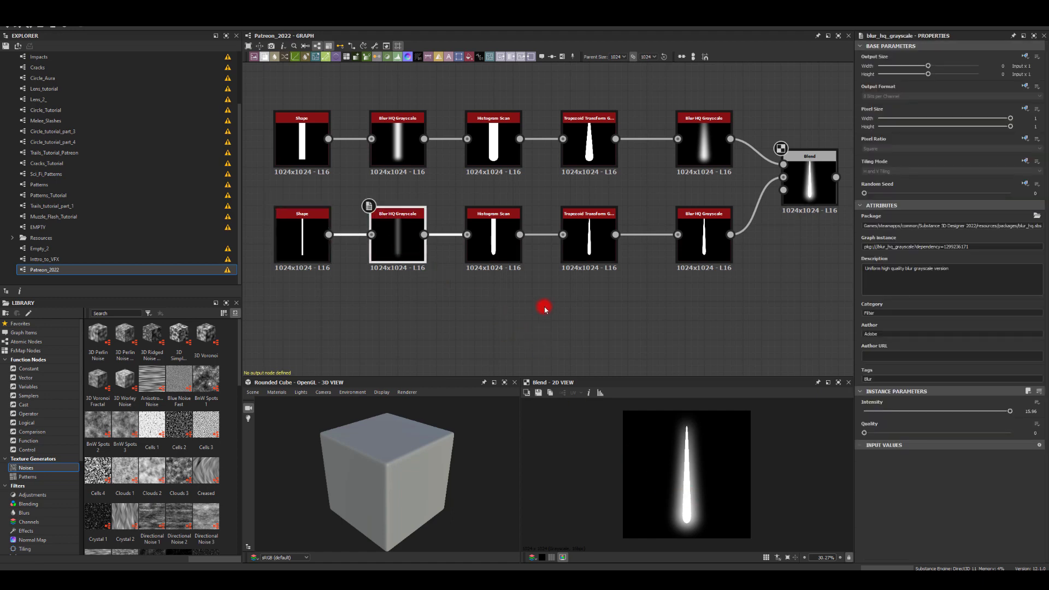
pyautogui.scroll(6, 679, 464)
pyautogui.scroll(-4, 694, 453)
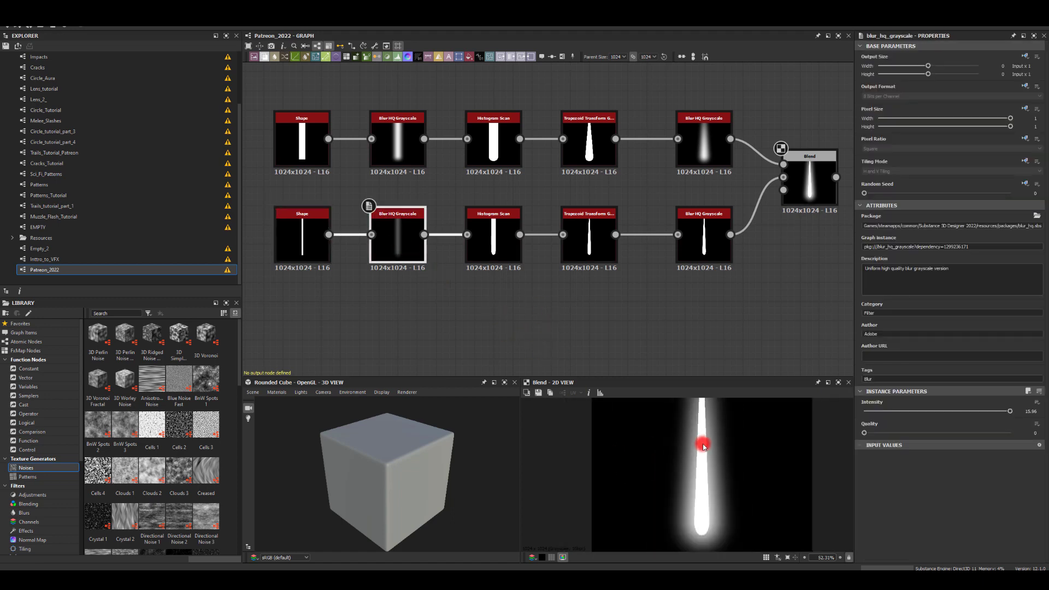
pyautogui.scroll(-1, 693, 469)
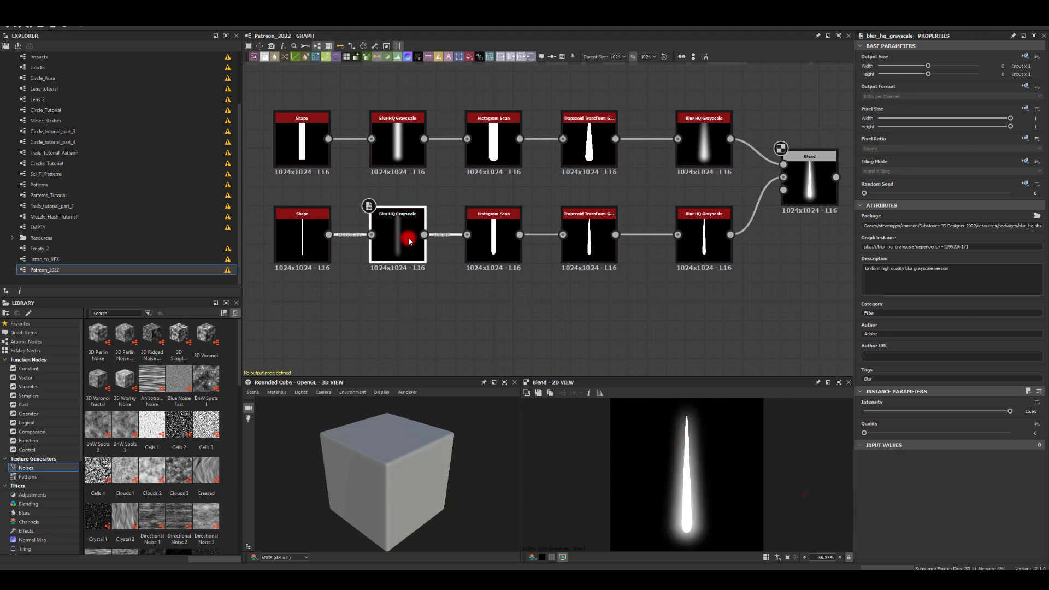
pyautogui.click(500, 234)
pyautogui.moveTo(915, 411); pyautogui.dragTo(969, 414)
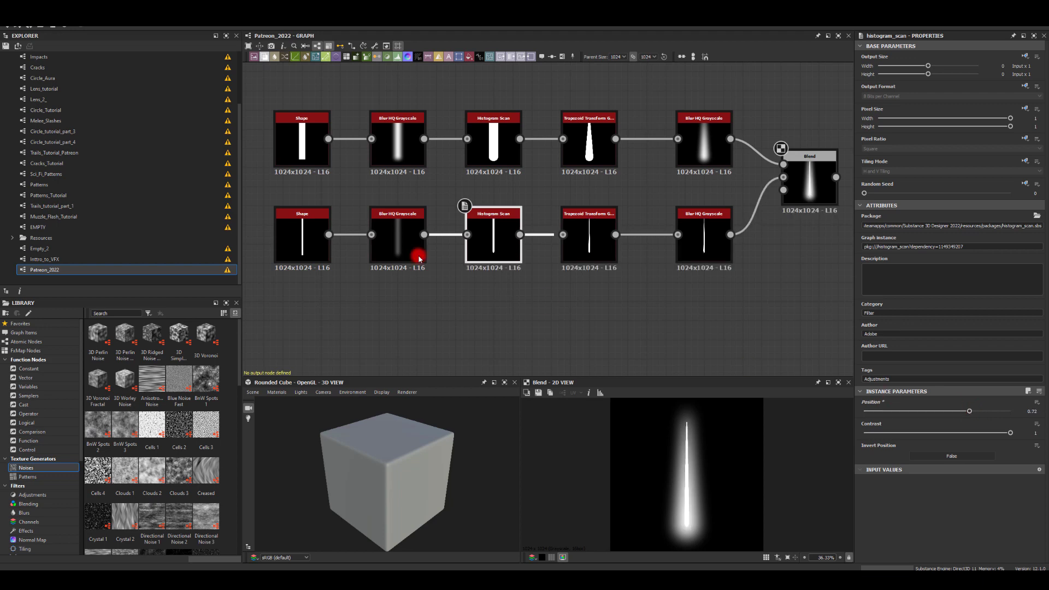
# - Lengthen the bar in the duplicate chain by setting its Shape's Size Y to 0.93
pyautogui.click(307, 225)
pyautogui.click(997, 480)
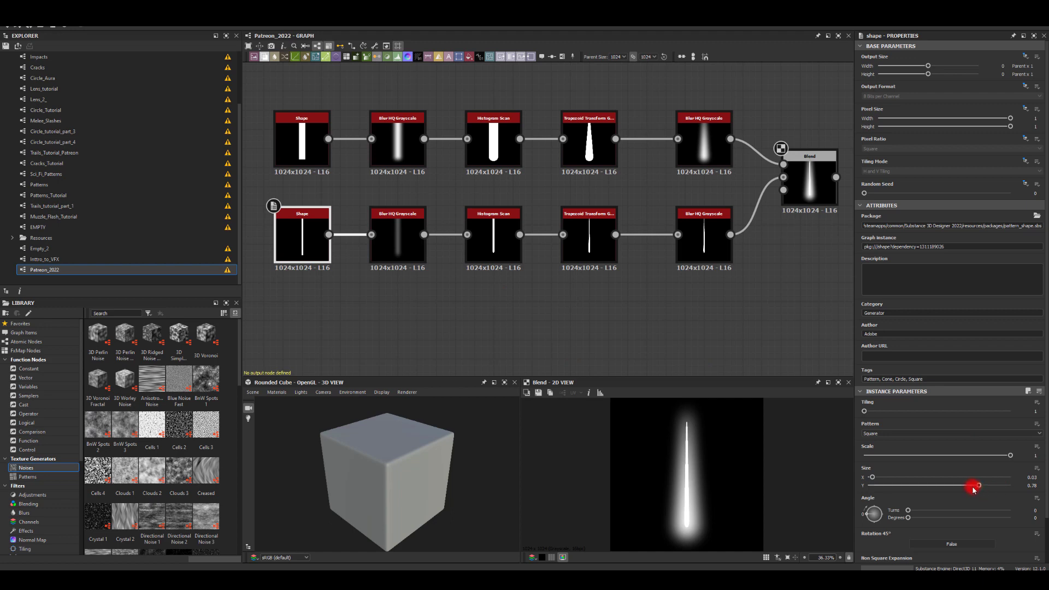
pyautogui.moveTo(978, 487); pyautogui.dragTo(1006, 490)
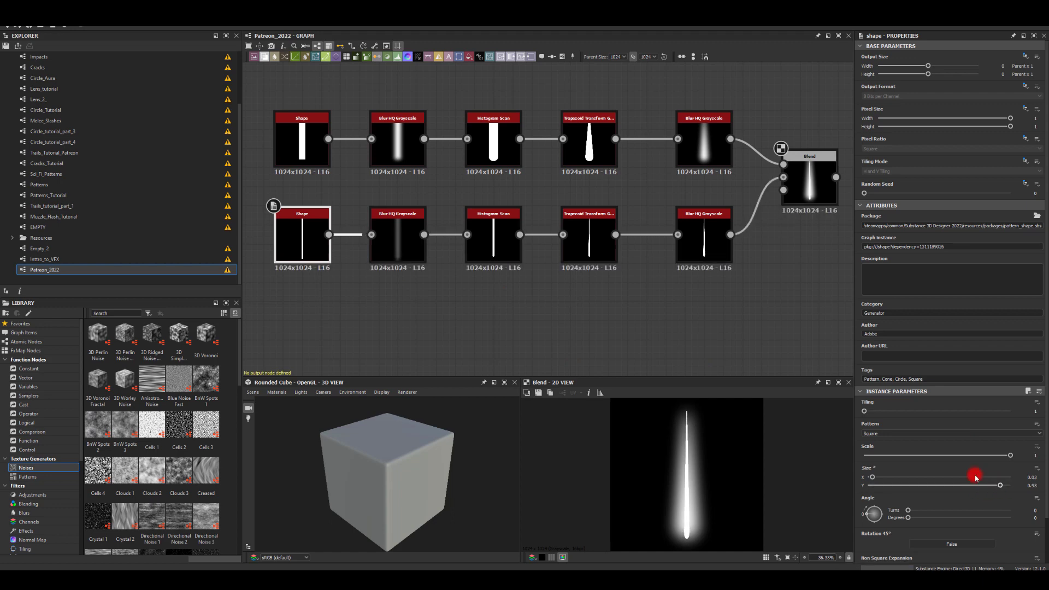
# - Set the Intensity of the duplicate chain's final Blur HQ Grayscale to 1
pyautogui.click(727, 233)
pyautogui.click(732, 279)
pyautogui.click(709, 238)
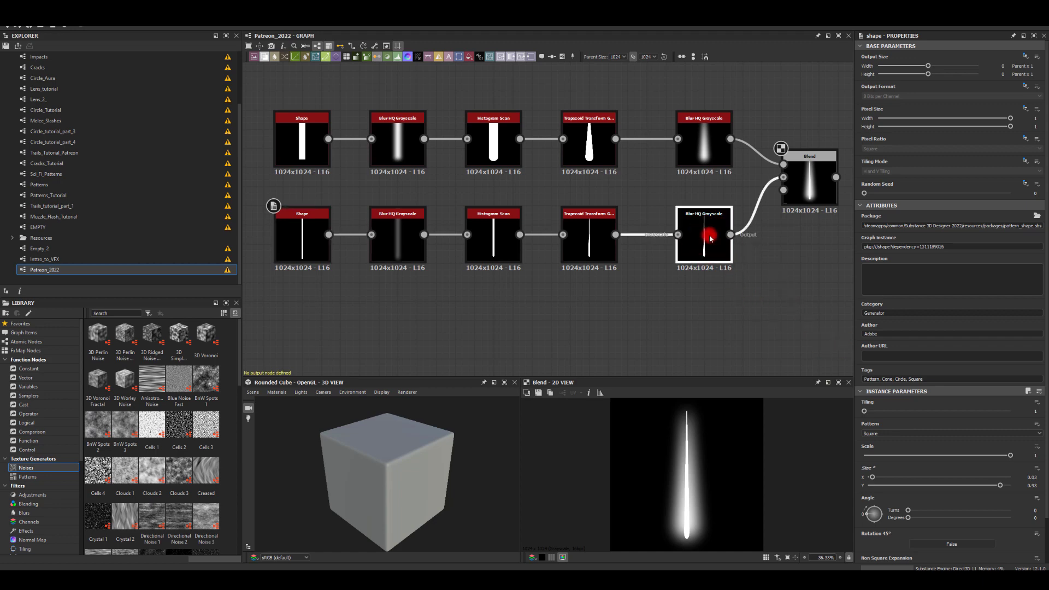
pyautogui.click(866, 412)
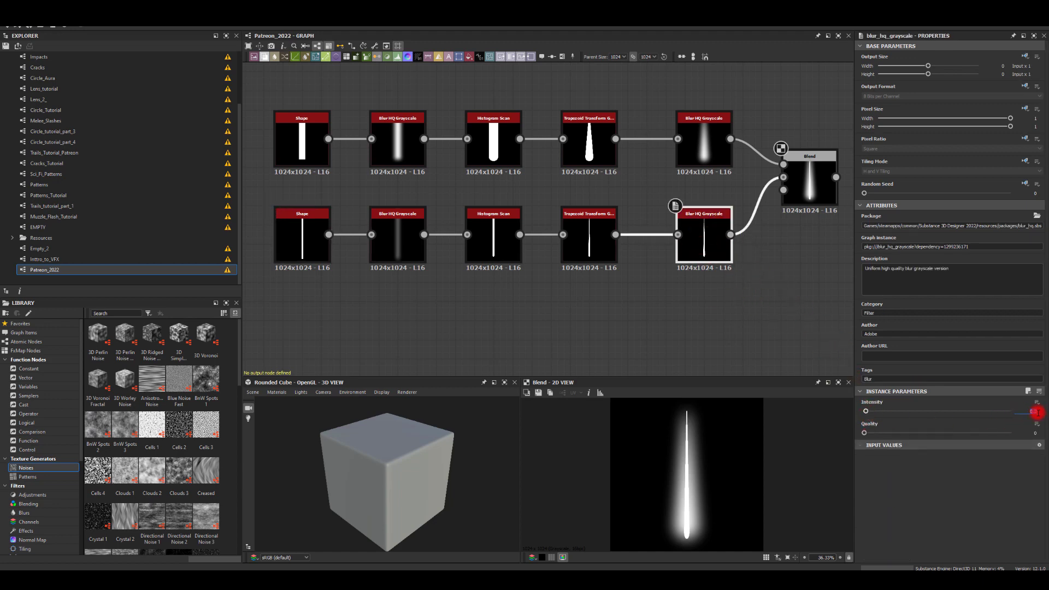
pyautogui.moveTo(1037, 412); pyautogui.dragTo(1038, 413)
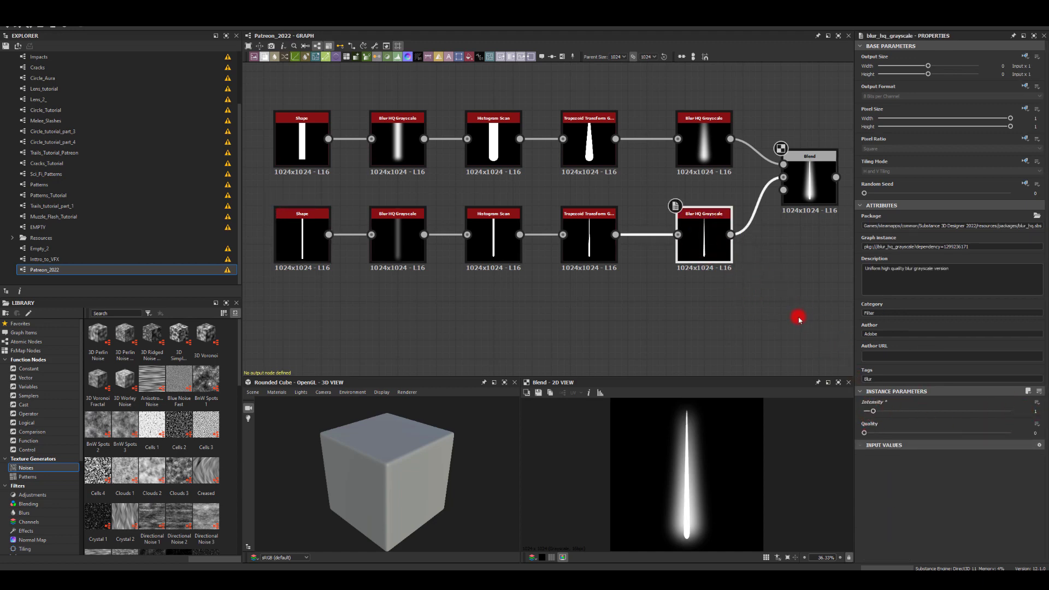
pyautogui.moveTo(1034, 413); pyautogui.dragTo(1006, 403)
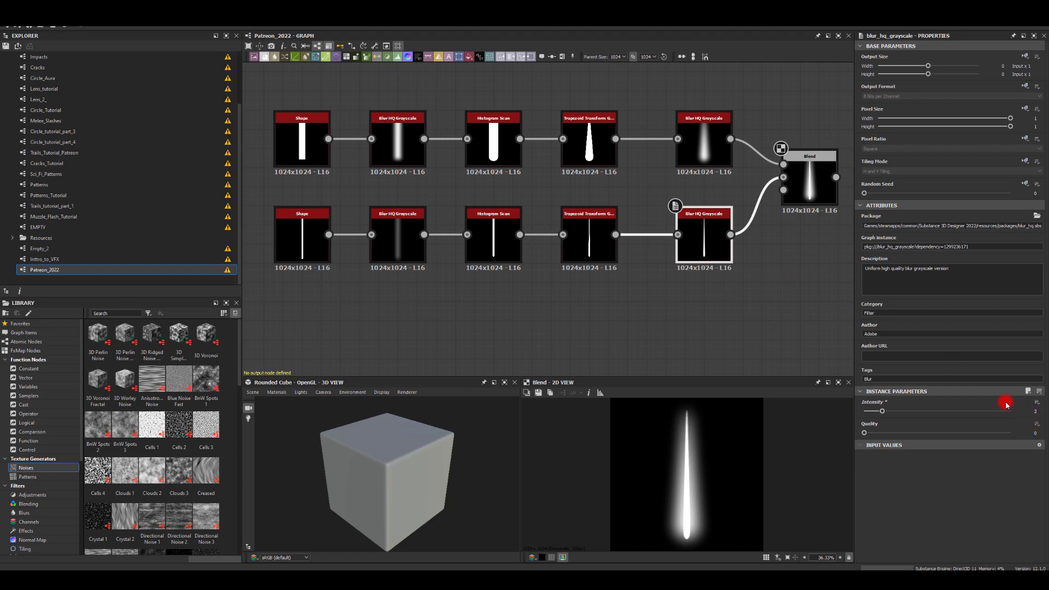
# - Set the Opacity of the Blend node joining the two streak chains to 0.65
pyautogui.moveTo(748, 256); pyautogui.dragTo(654, 282, button='middle')
pyautogui.click(695, 187)
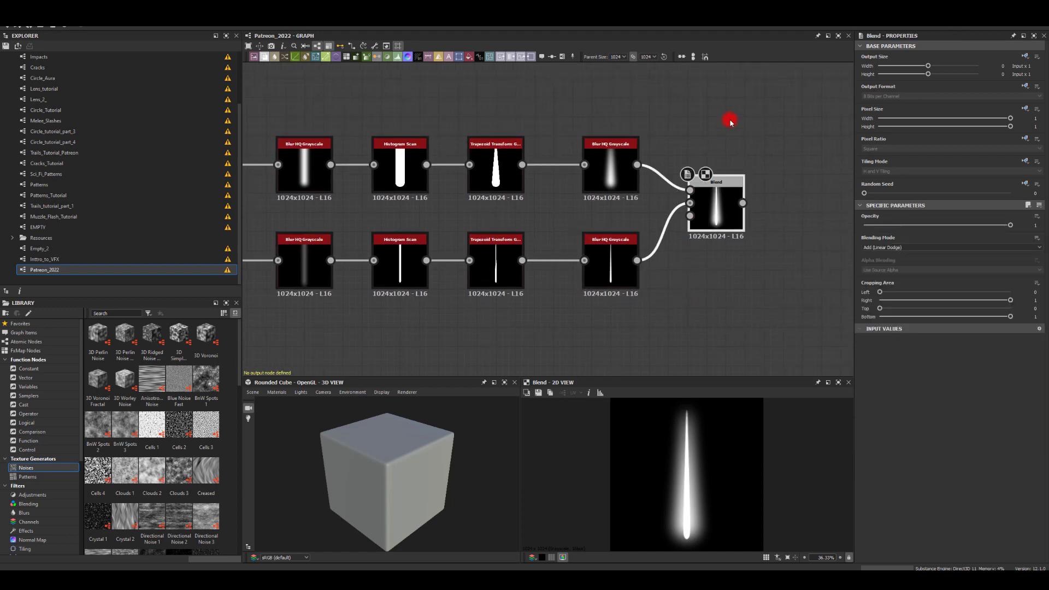
pyautogui.moveTo(993, 228); pyautogui.dragTo(958, 225)
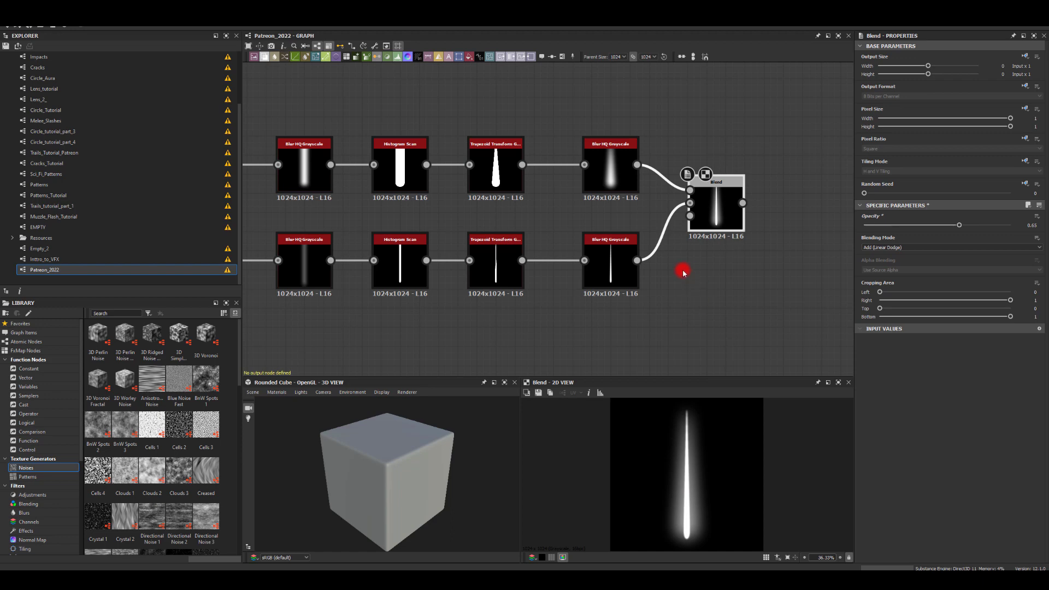
# - Set the Position of the duplicate chain's Histogram Scan to 0.7
pyautogui.moveTo(453, 213); pyautogui.dragTo(581, 199, button='middle')
pyautogui.click(528, 248)
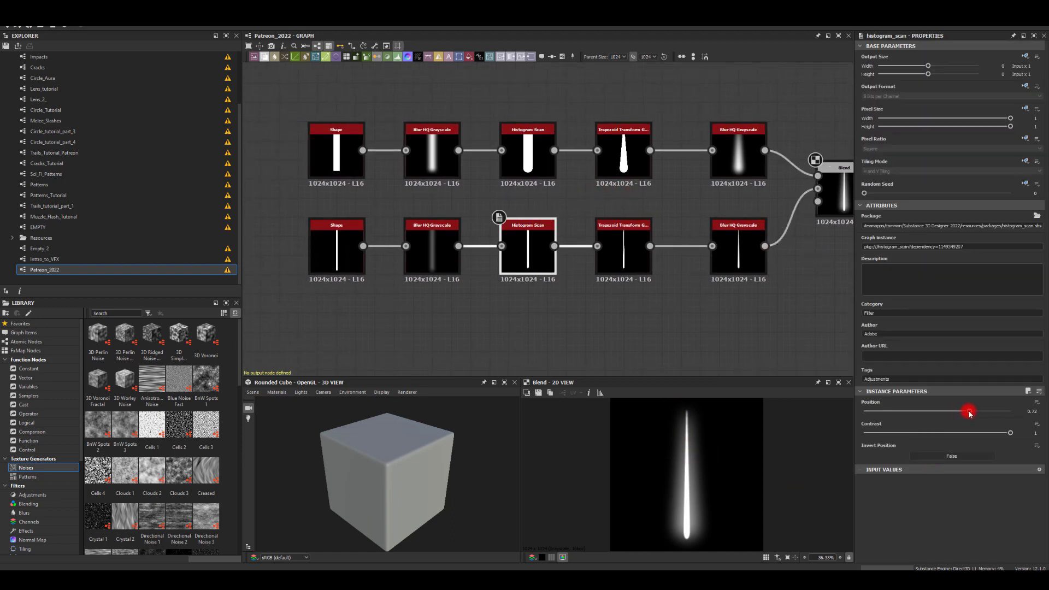
pyautogui.moveTo(969, 414); pyautogui.dragTo(967, 414)
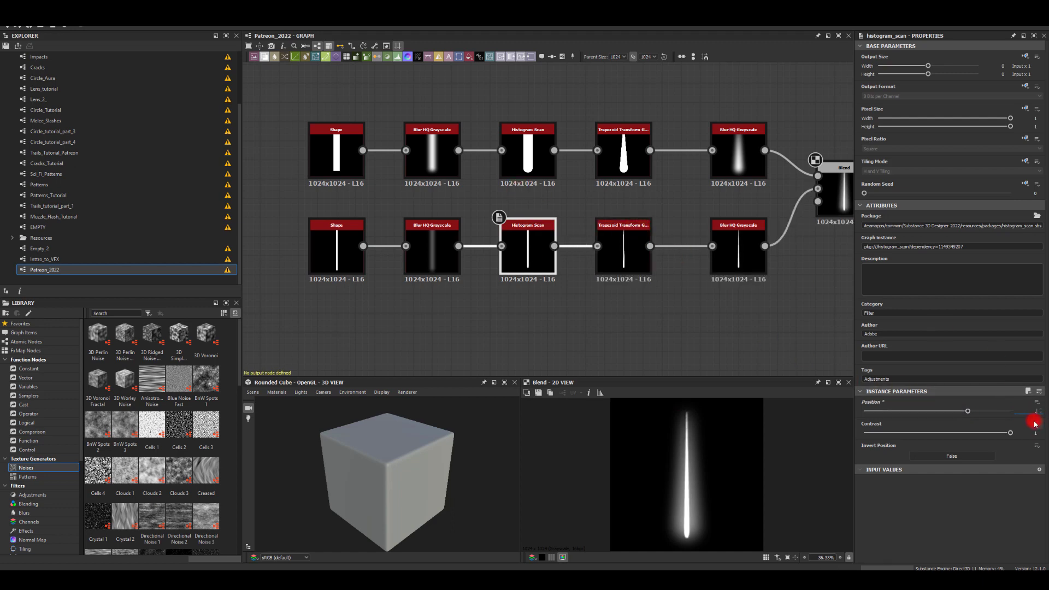
pyautogui.write('0.7')
pyautogui.press('Return')
pyautogui.moveTo(665, 306); pyautogui.dragTo(483, 278, button='middle')
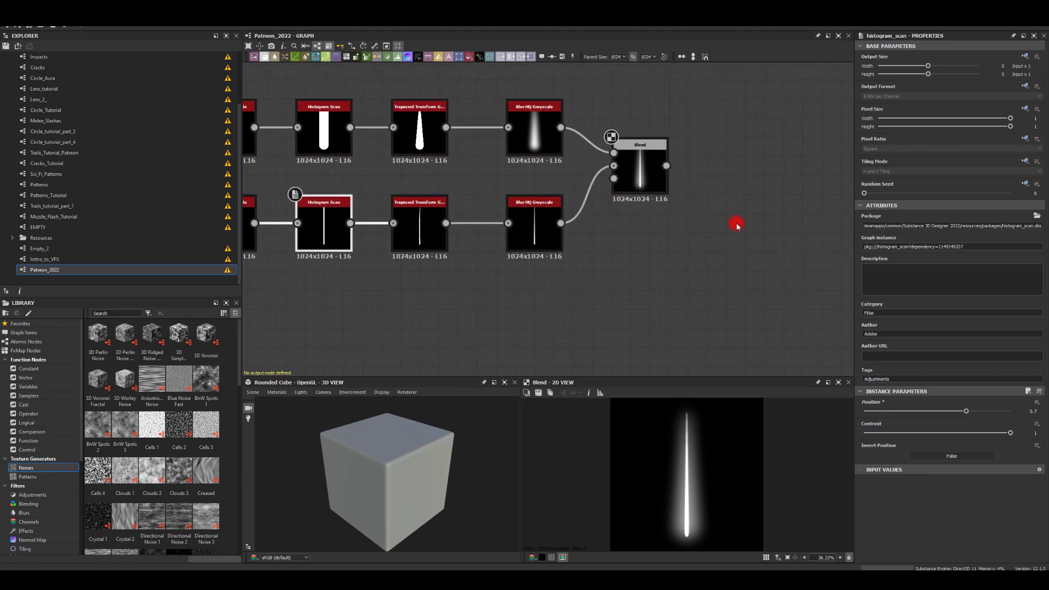
# - Add an RGBA Merge node after the streak's Blend, feed the Blend into its red, green and blue inputs, and preview the result
pyautogui.moveTo(736, 225); pyautogui.dragTo(662, 260, button='middle')
pyautogui.click(568, 208)
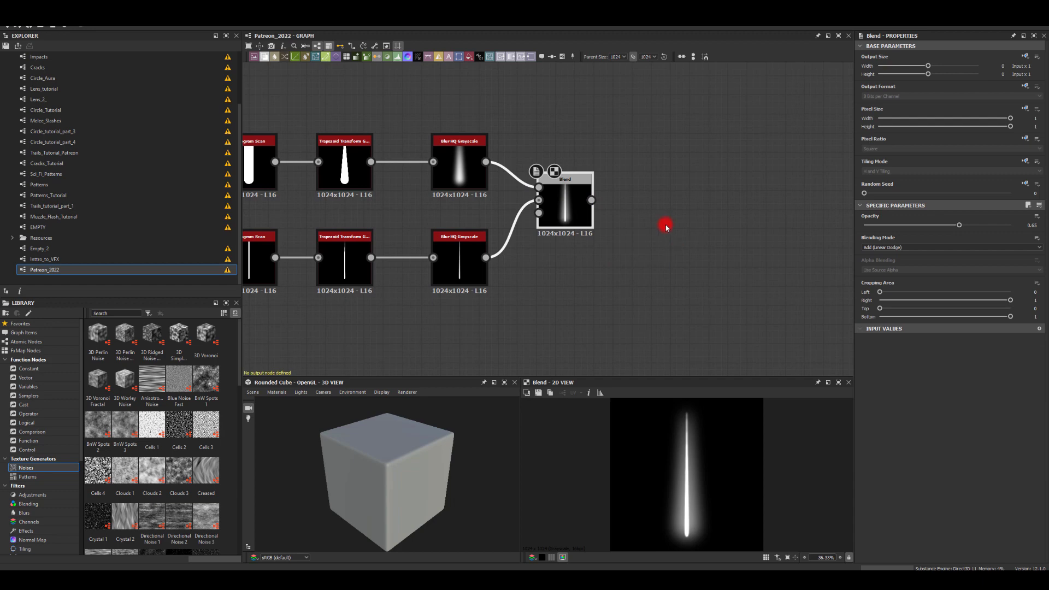
pyautogui.moveTo(591, 200); pyautogui.dragTo(672, 190)
pyautogui.write('rgb')
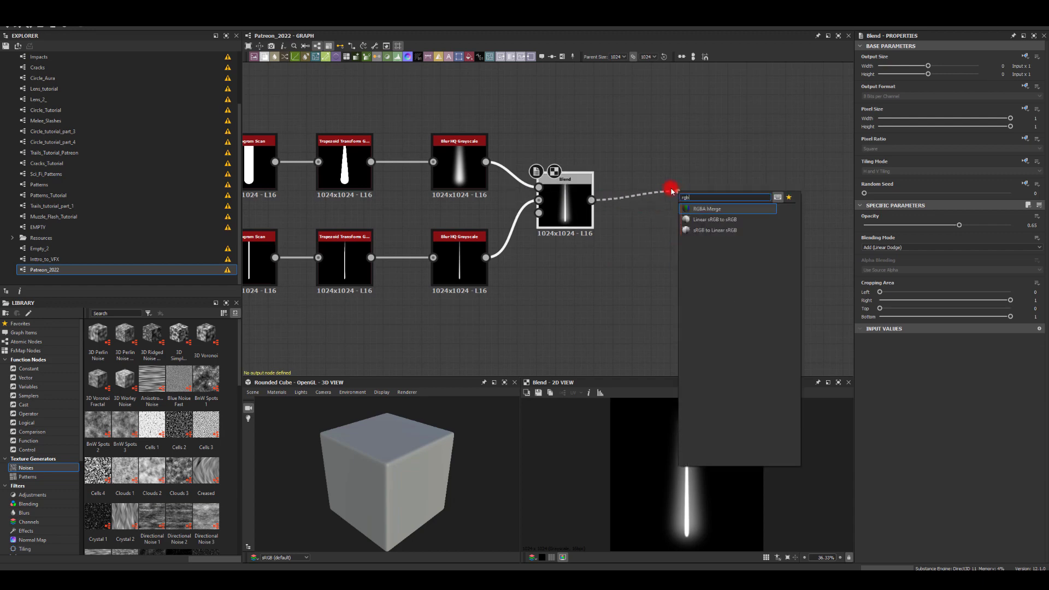
pyautogui.press('Return')
pyautogui.moveTo(590, 200); pyautogui.dragTo(691, 200)
pyautogui.moveTo(590, 200); pyautogui.dragTo(691, 212)
pyautogui.click(731, 191)
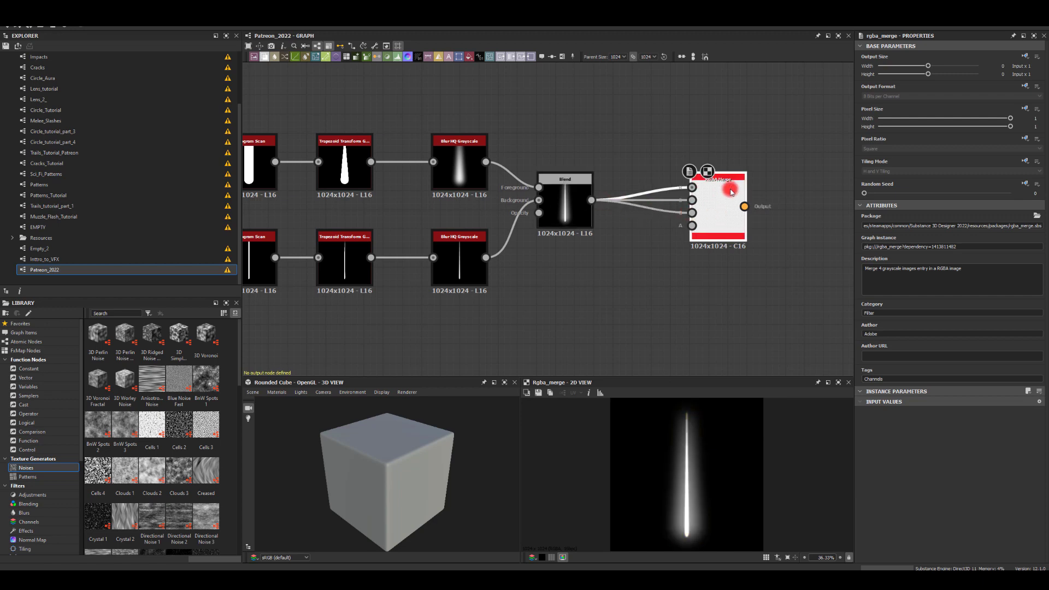
# - Reduce the streak Blend node's Opacity to 0.4
pyautogui.moveTo(772, 152); pyautogui.dragTo(737, 153, button='middle')
pyautogui.moveTo(632, 318); pyautogui.dragTo(709, 317, button='middle')
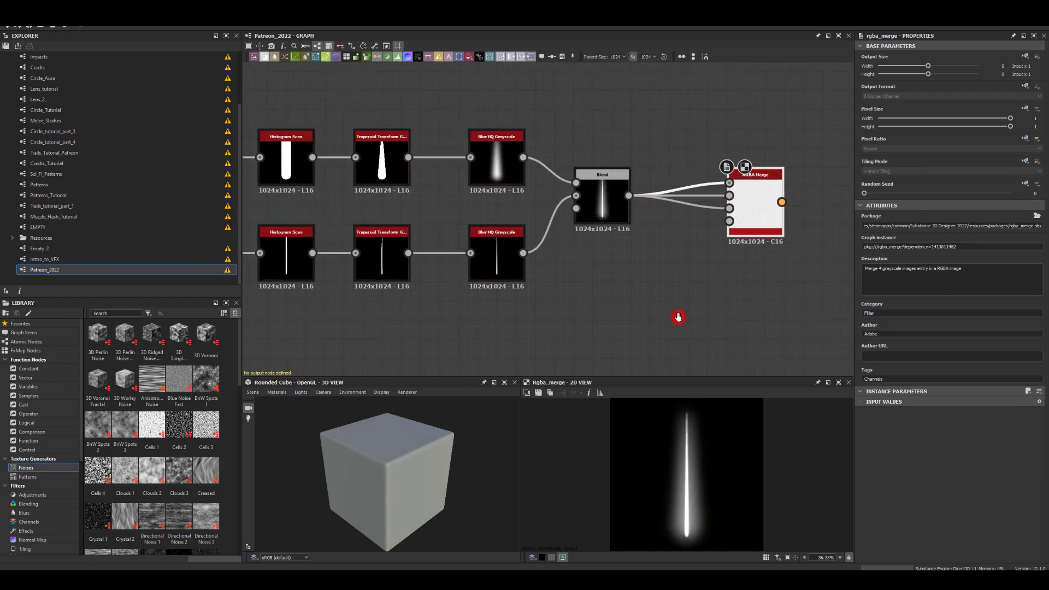
pyautogui.click(621, 213)
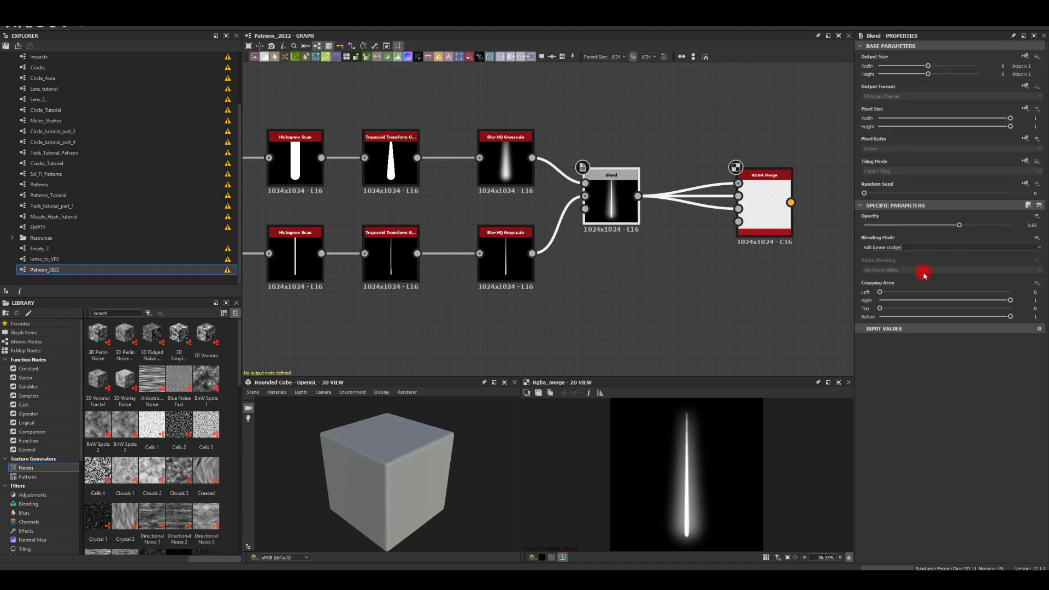
pyautogui.moveTo(957, 225); pyautogui.dragTo(929, 225)
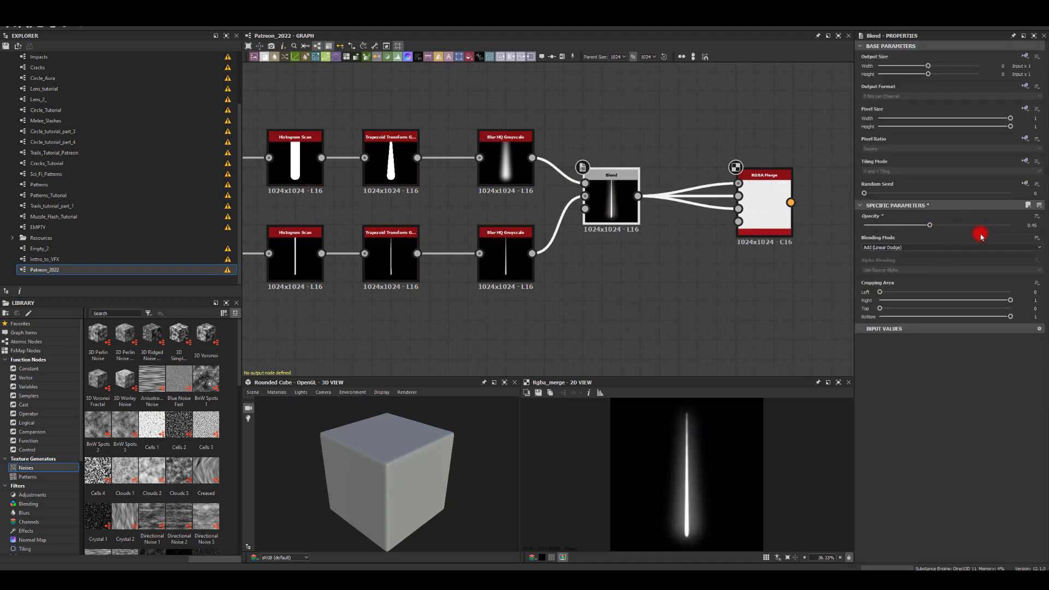
pyautogui.write('.4')
pyautogui.press('Return')
pyautogui.click(721, 297)
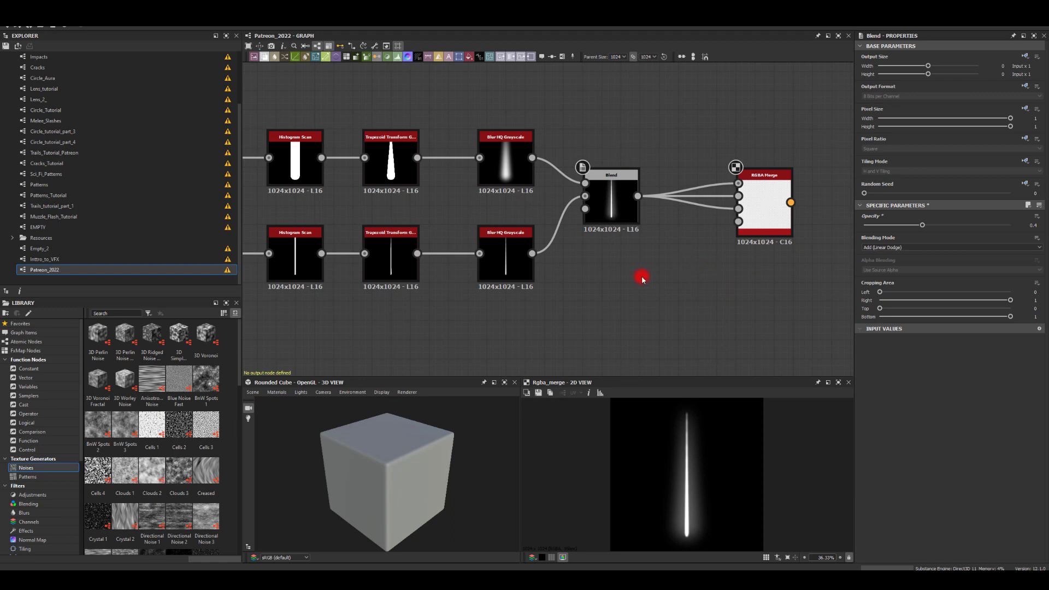
# - Narrow the bar in the upper chain by setting its Shape's Size X to 0.1
pyautogui.moveTo(461, 117); pyautogui.dragTo(642, 142, button='middle')
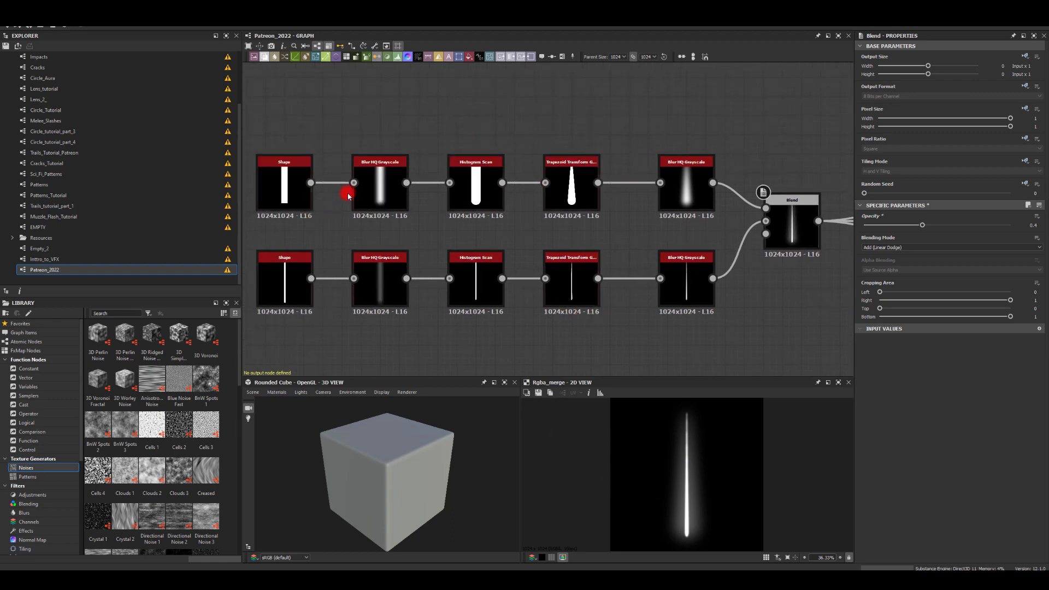
pyautogui.click(291, 175)
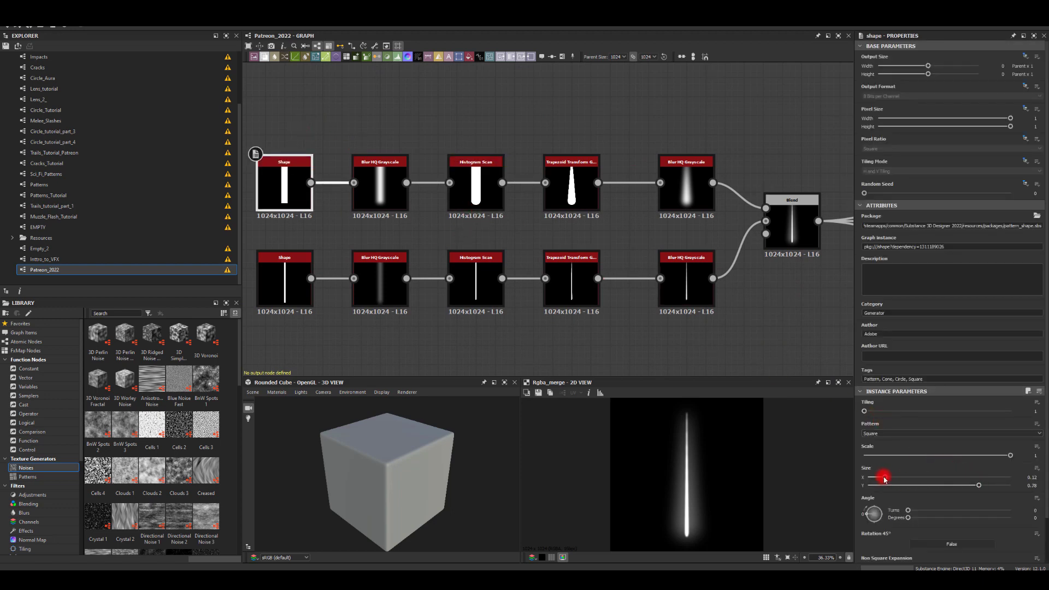
pyautogui.moveTo(885, 479)
pyautogui.mouseDown()
pyautogui.moveTo(901, 480)
pyautogui.moveTo(880, 474)
pyautogui.mouseUp()
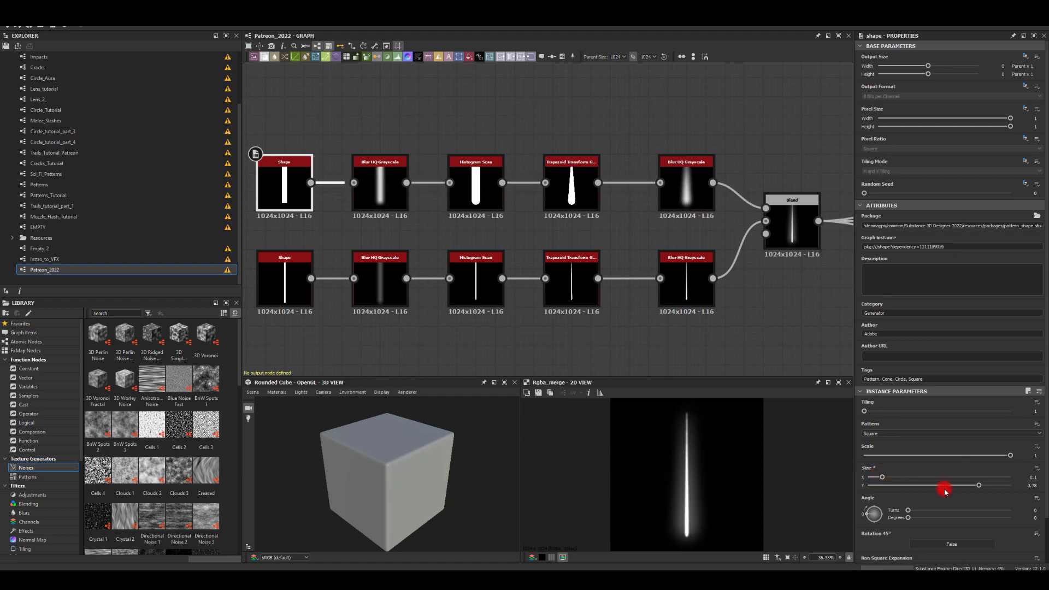
pyautogui.moveTo(807, 253); pyautogui.dragTo(573, 199, button='middle')
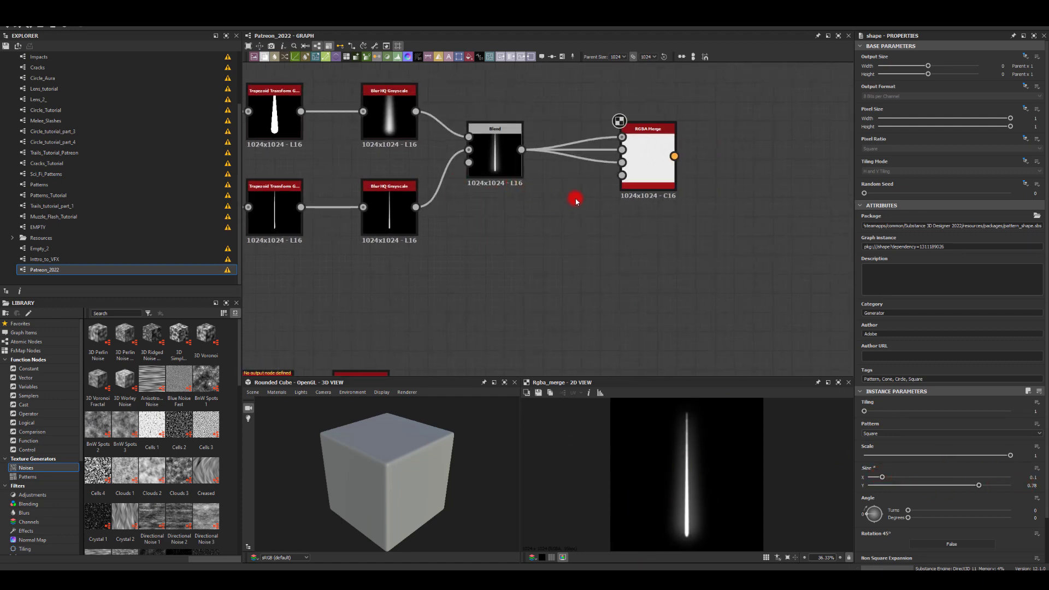
pyautogui.click(648, 161)
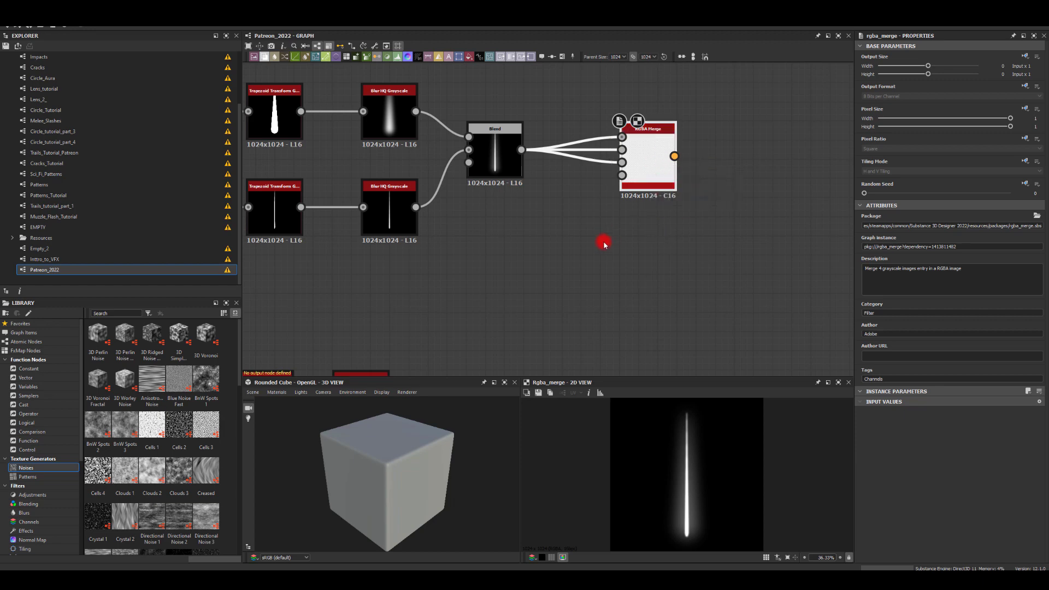
# - Add a Perlin Noise node in the empty area above the streak chains
pyautogui.moveTo(598, 219); pyautogui.dragTo(644, 321, button='middle')
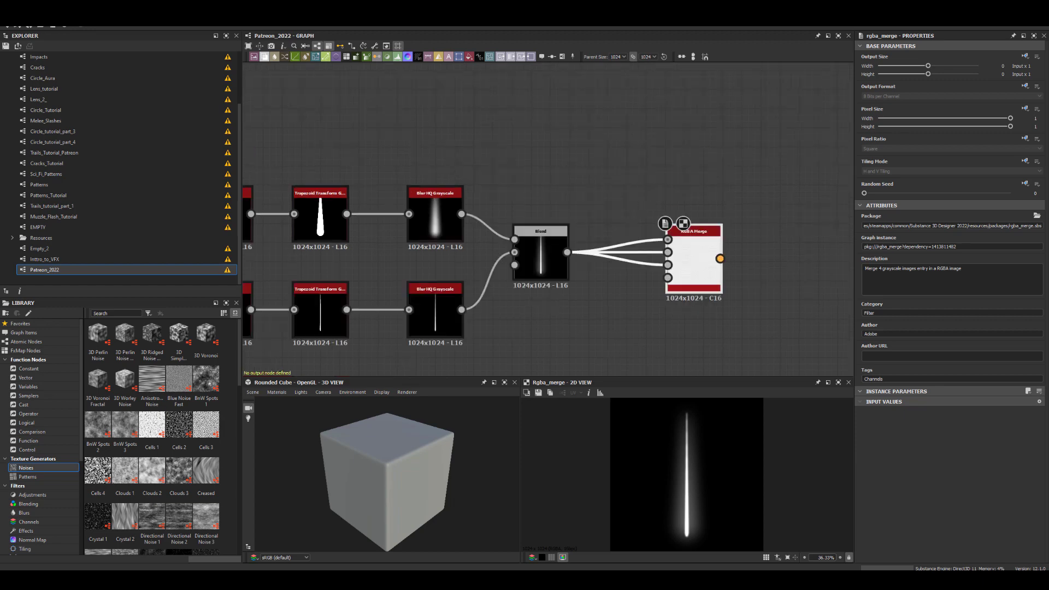
pyautogui.moveTo(607, 117); pyautogui.dragTo(749, 182, button='middle')
pyautogui.scroll(-3, 570, 139)
pyautogui.moveTo(487, 146); pyautogui.dragTo(539, 190, button='middle')
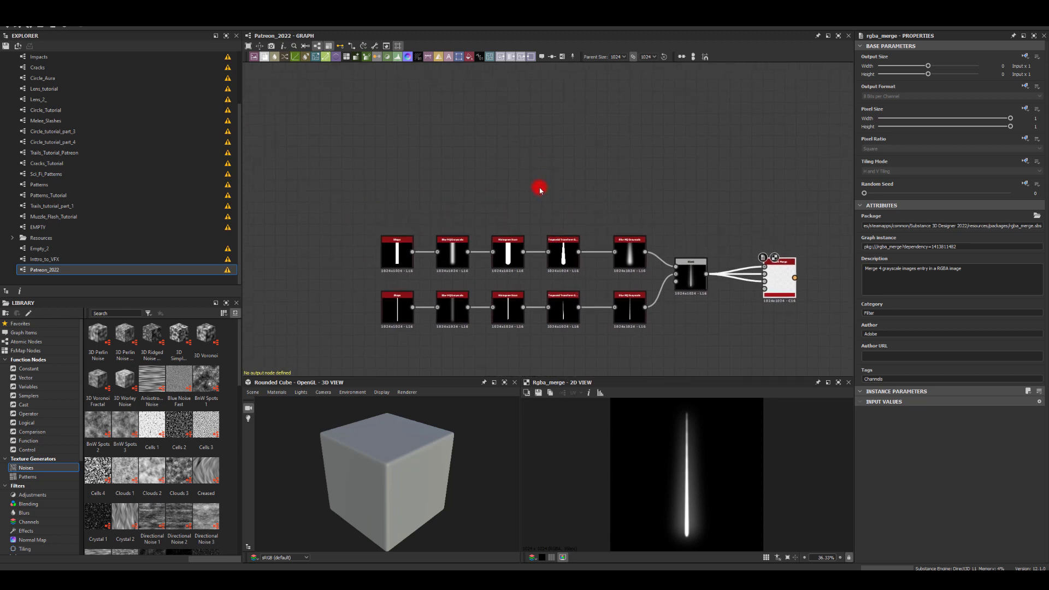
pyautogui.moveTo(475, 142); pyautogui.dragTo(557, 190, button='middle')
pyautogui.scroll(4, 560, 165)
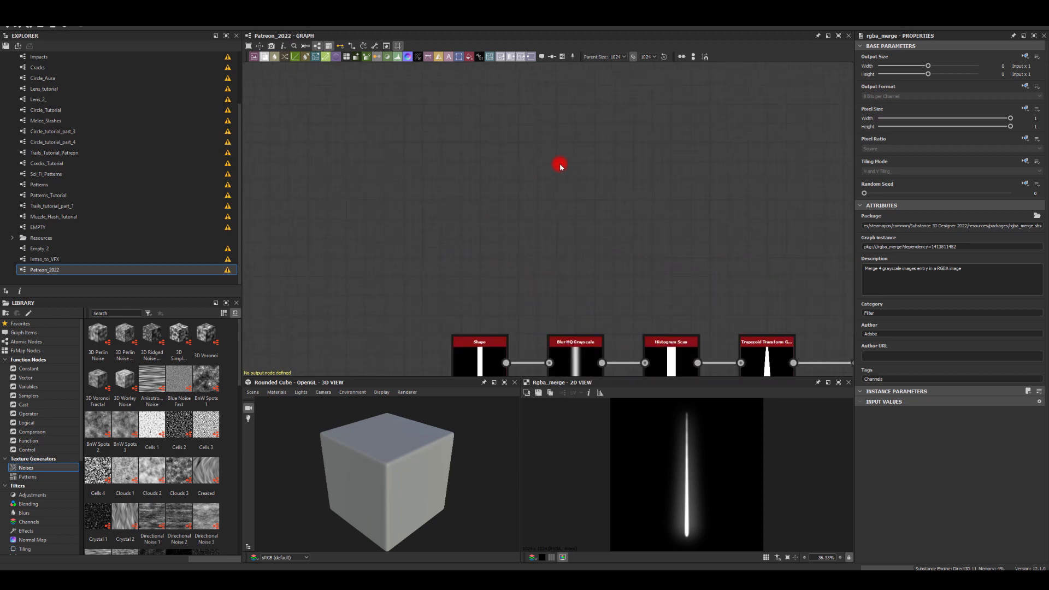
pyautogui.press('space')
pyautogui.write('perl')
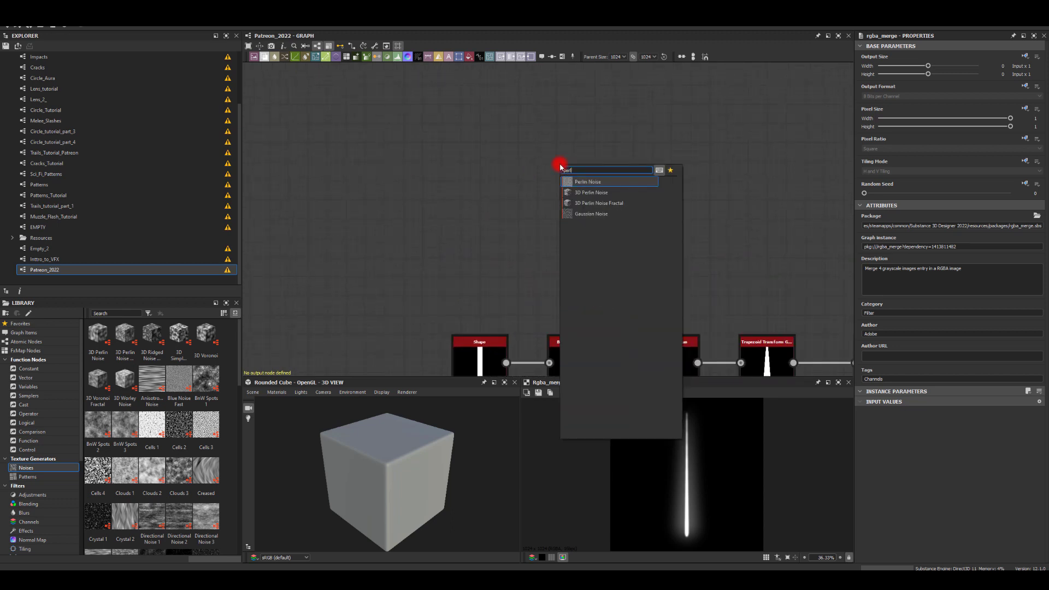
pyautogui.press('Return')
pyautogui.hotkey('ctrl', 'v')
# - Connect a Cross Section node to the Perlin Noise and set its Drawing style to Gradient mirrored
pyautogui.moveTo(552, 173); pyautogui.dragTo(597, 193)
pyautogui.write('cross')
pyautogui.press('Return')
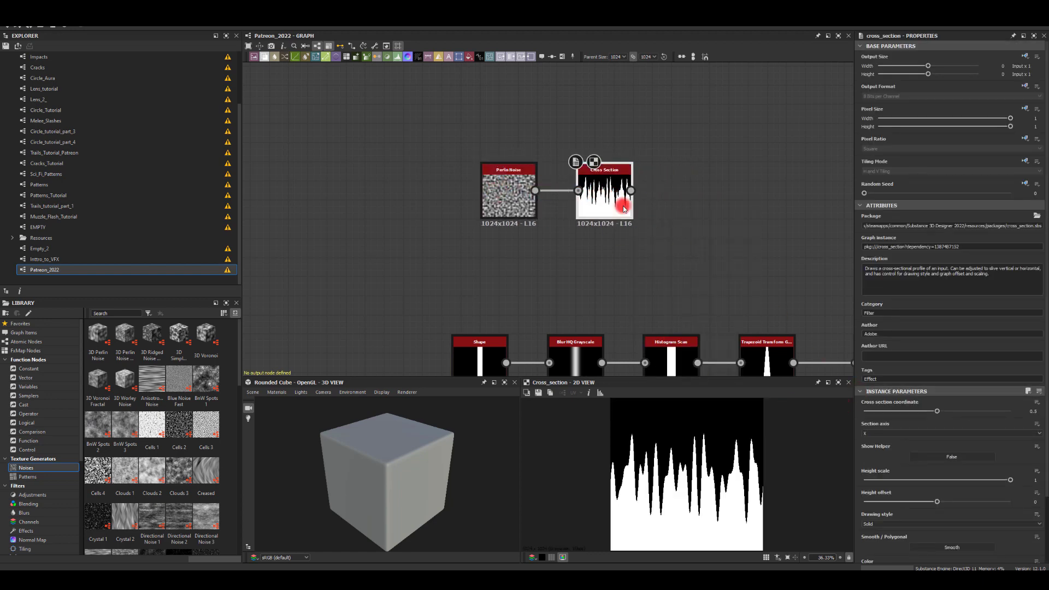
pyautogui.click(880, 525)
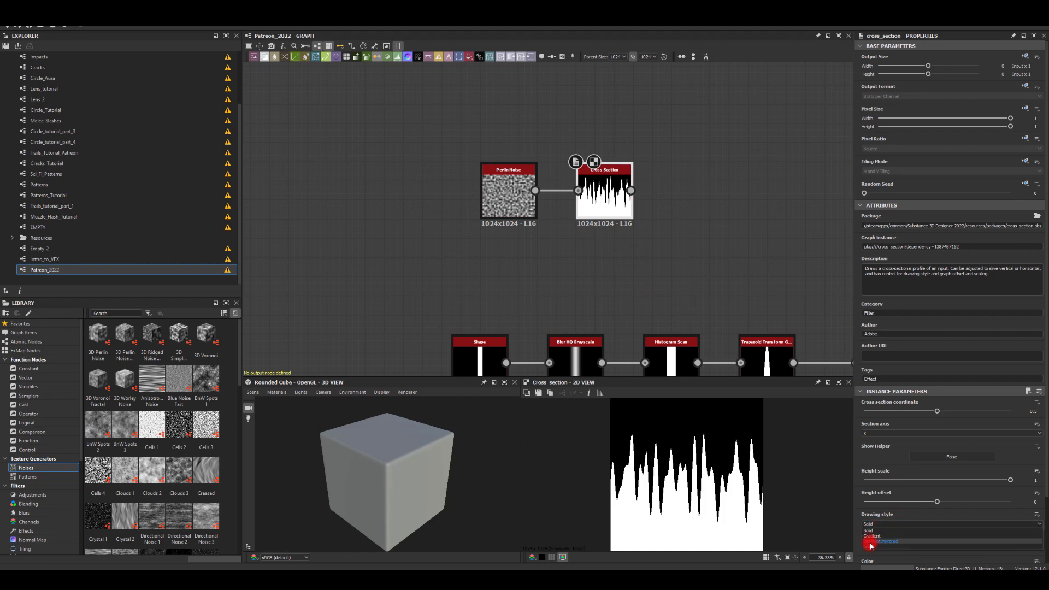
pyautogui.click(873, 542)
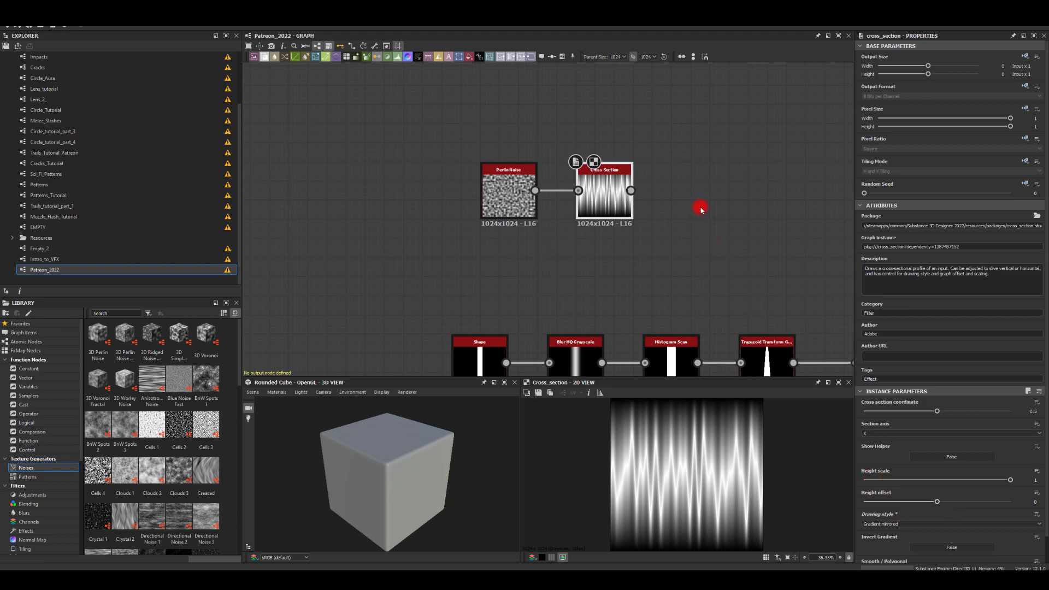
# - Add a Histogram Scan after the Cross Section with Position 0.41 and Contrast 0.99
pyautogui.scroll(3, 700, 209)
pyautogui.moveTo(599, 198); pyautogui.dragTo(680, 196)
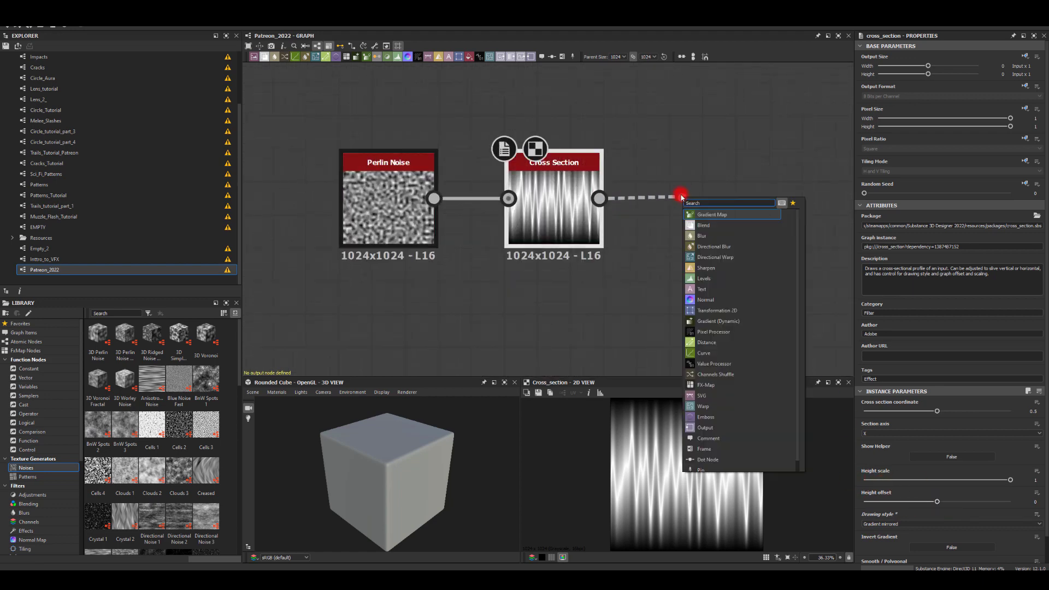
pyautogui.write('tra')
pyautogui.click(697, 250)
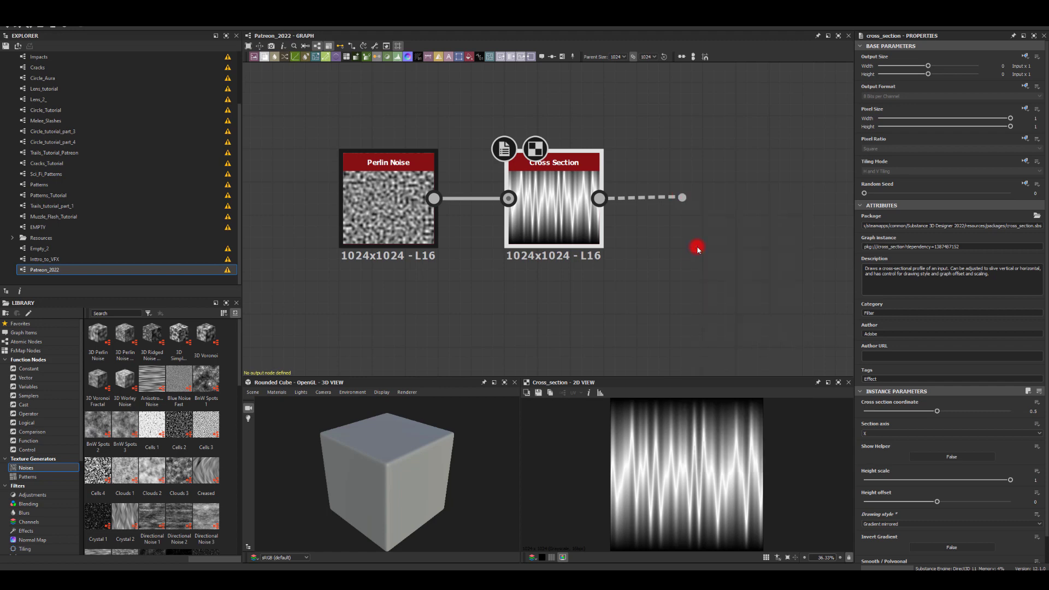
pyautogui.moveTo(864, 410); pyautogui.dragTo(974, 418)
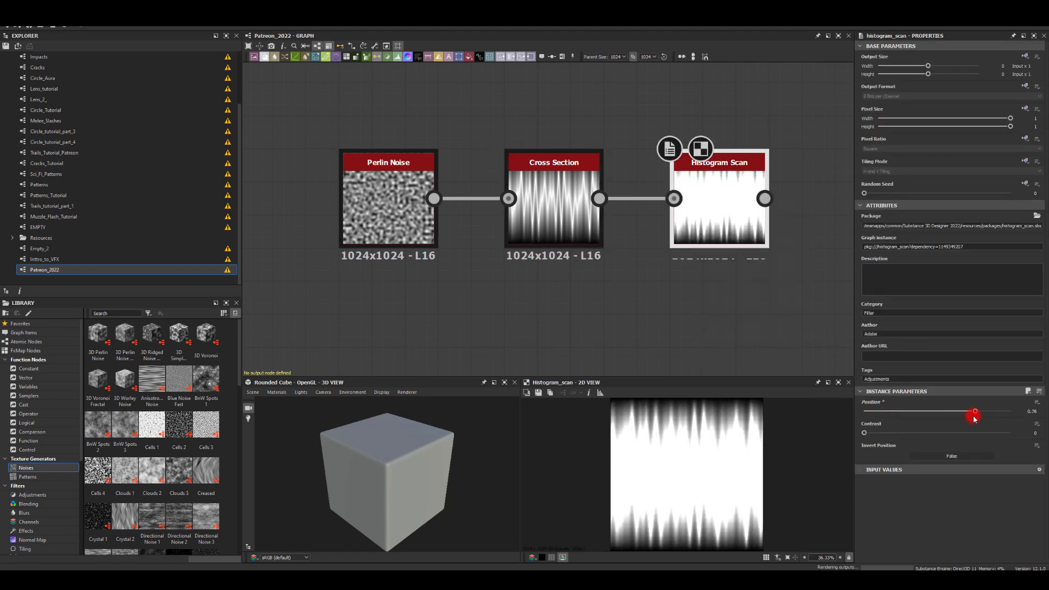
pyautogui.moveTo(863, 433)
pyautogui.mouseDown()
pyautogui.moveTo(1008, 433)
pyautogui.moveTo(931, 411)
pyautogui.moveTo(870, 414)
pyautogui.mouseUp()
pyautogui.click(972, 412)
# - Set the Perlin Noise Scale to 4 and its Disorder to 0.49 to get a gently wavy band
pyautogui.click(404, 200)
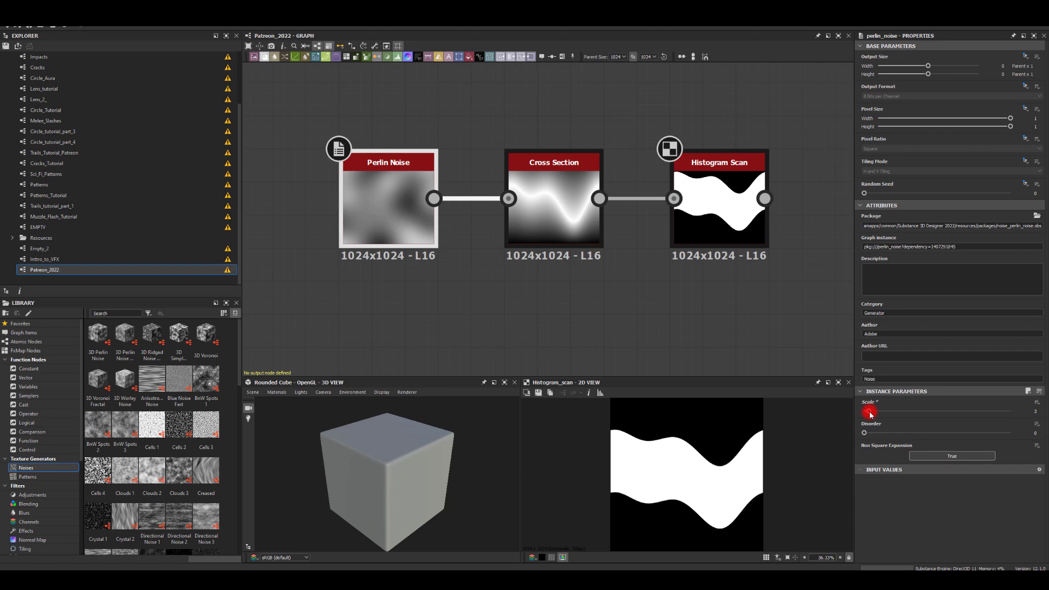
pyautogui.moveTo(865, 434); pyautogui.dragTo(935, 433)
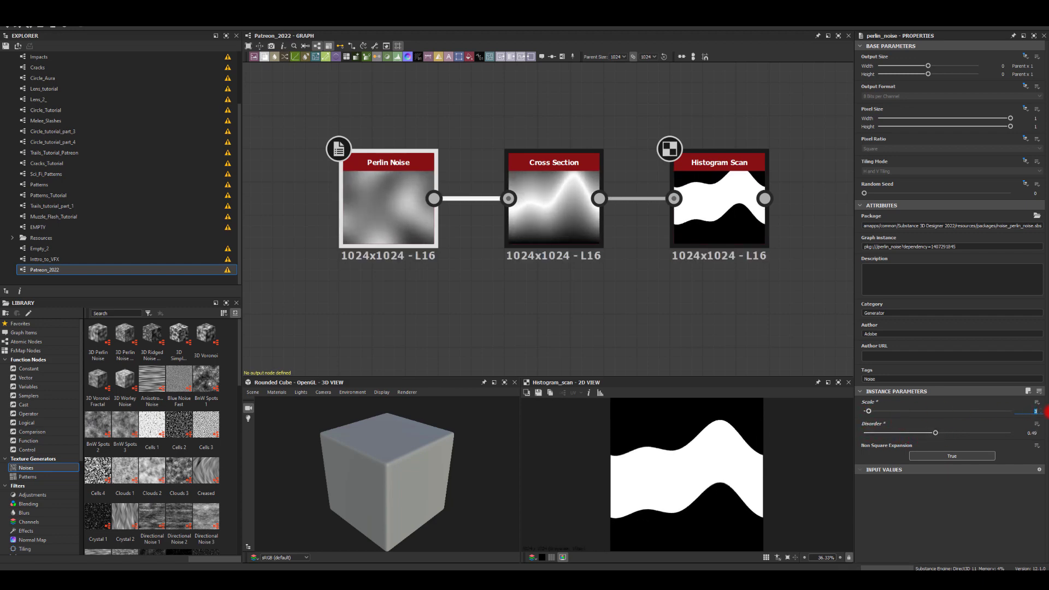
pyautogui.write('4')
pyautogui.click(1019, 409)
pyautogui.moveTo(871, 412); pyautogui.dragTo(874, 411)
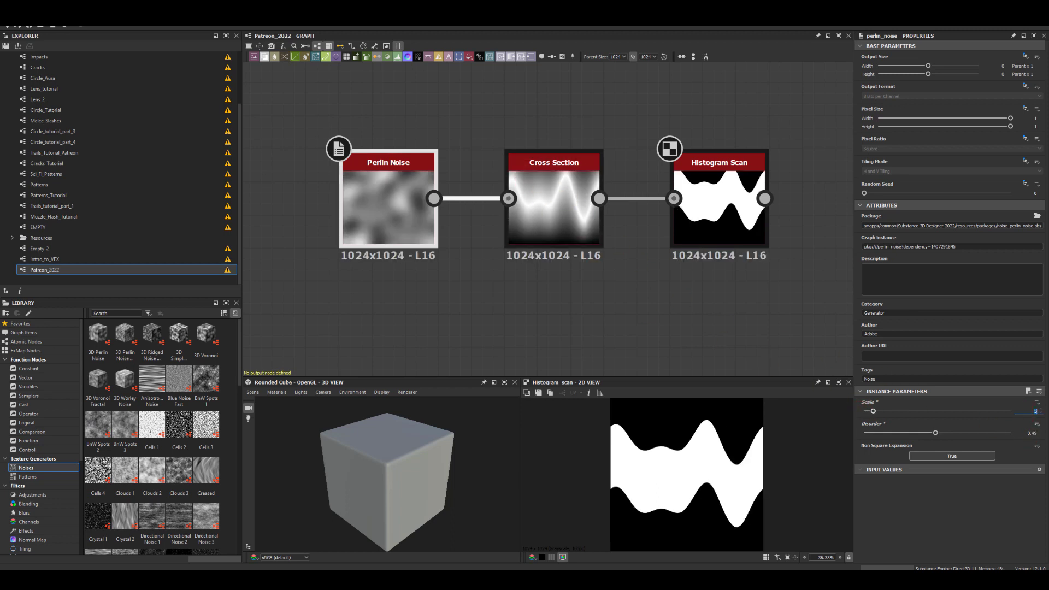
pyautogui.write('4')
pyautogui.click(950, 412)
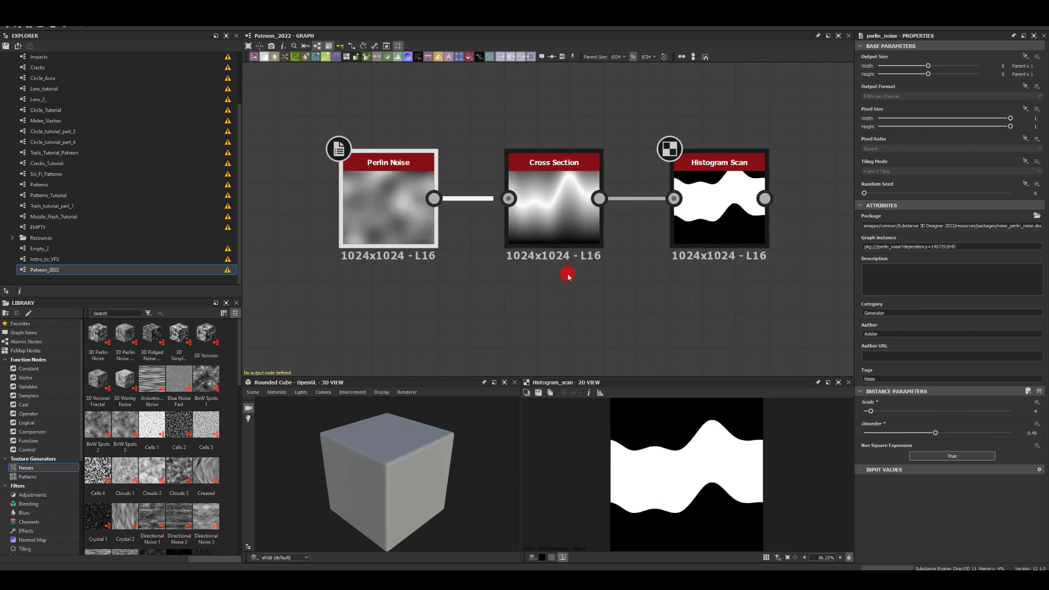
# - Connect a Bevel node to the output of the wavy band's Histogram Scan
pyautogui.click(541, 215)
pyautogui.click(722, 192)
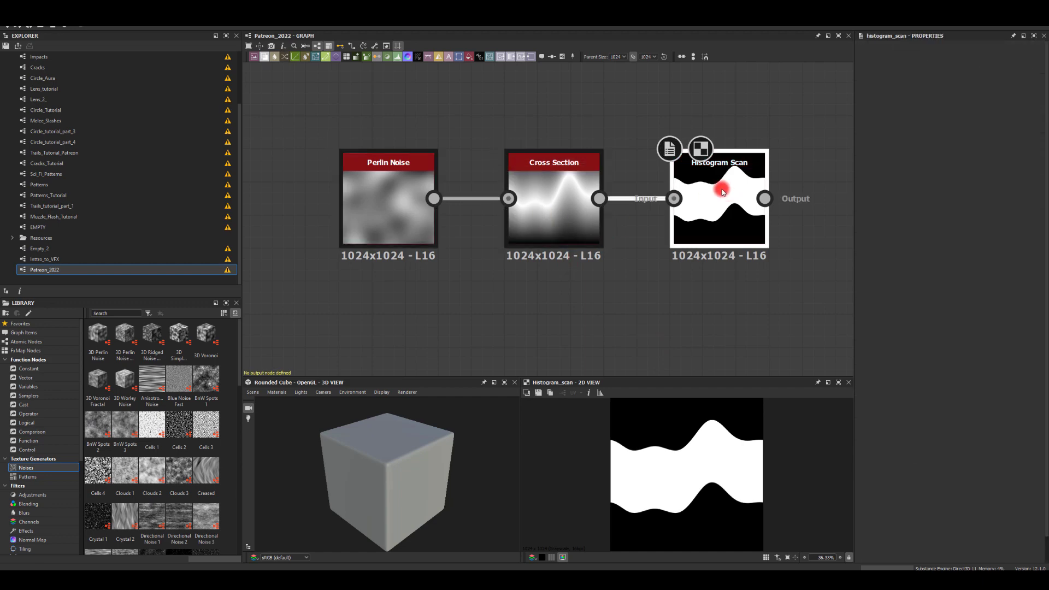
pyautogui.moveTo(780, 137); pyautogui.dragTo(548, 168, button='middle')
pyautogui.moveTo(533, 229); pyautogui.dragTo(671, 220)
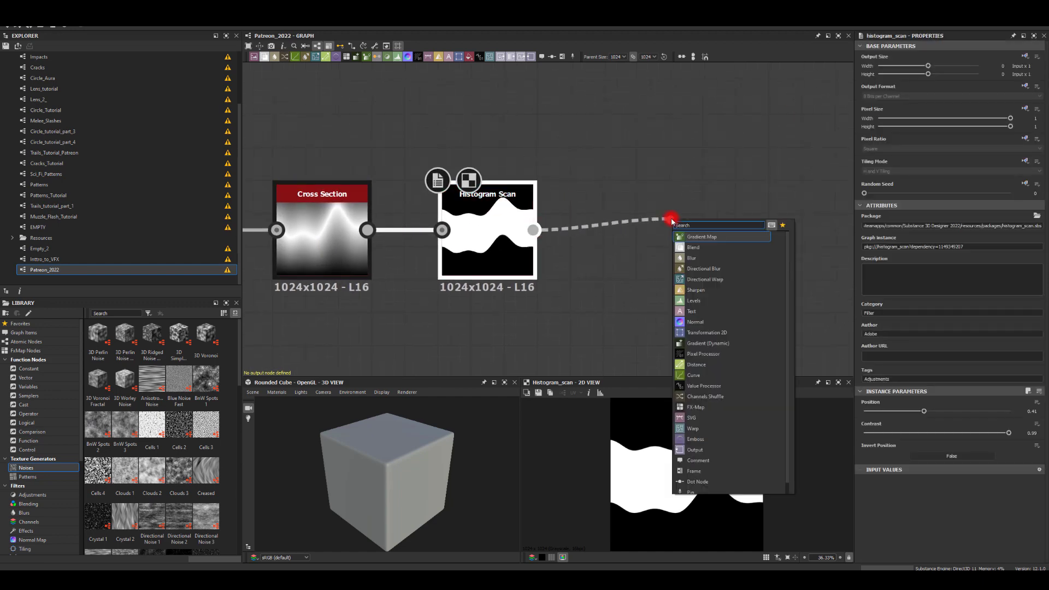
pyautogui.write('bev')
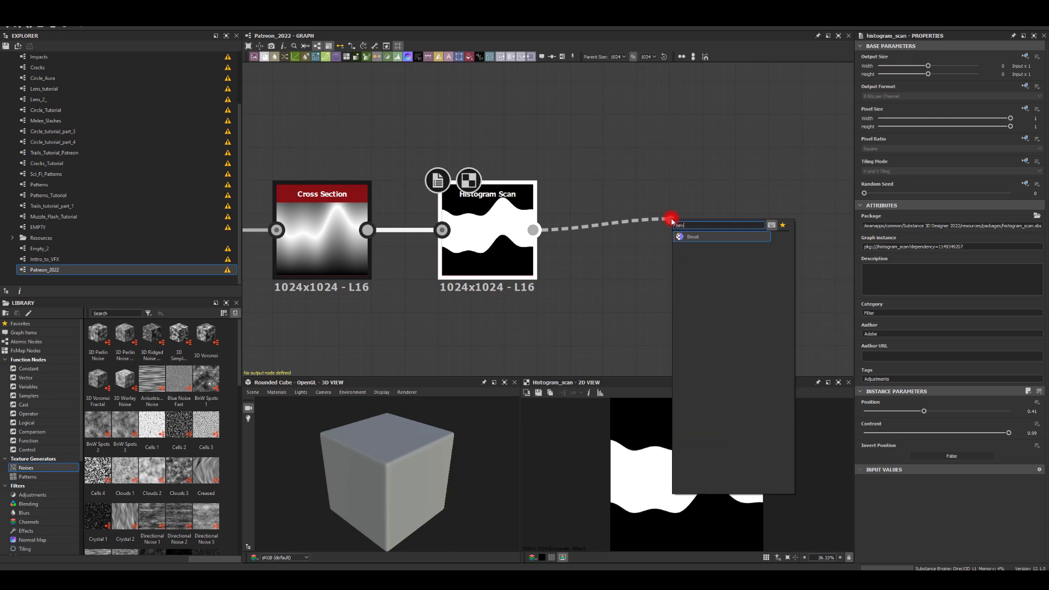
pyautogui.press('Return')
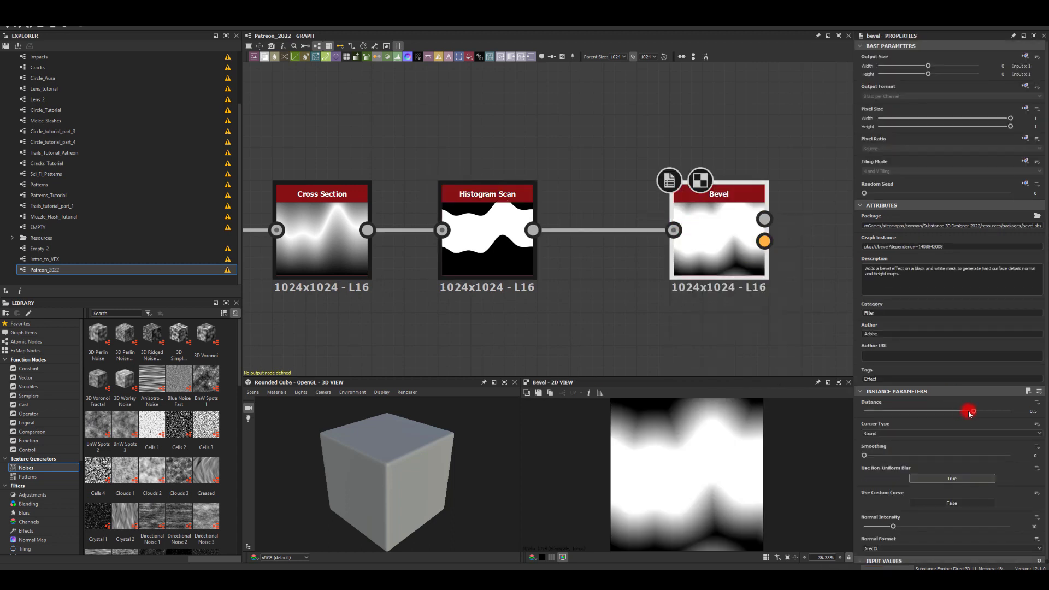
# - Set the Bevel's Distance to -0.37 and move the node closer to the Histogram Scan
pyautogui.moveTo(969, 413); pyautogui.dragTo(909, 411)
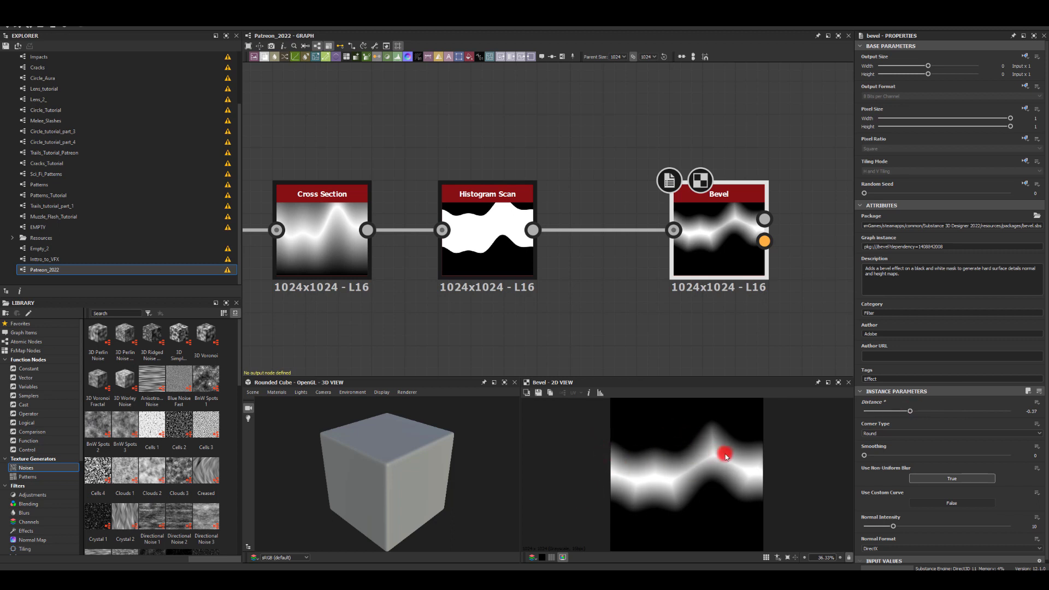
pyautogui.moveTo(666, 297); pyautogui.dragTo(512, 306, button='middle')
pyautogui.moveTo(555, 220); pyautogui.dragTo(476, 227)
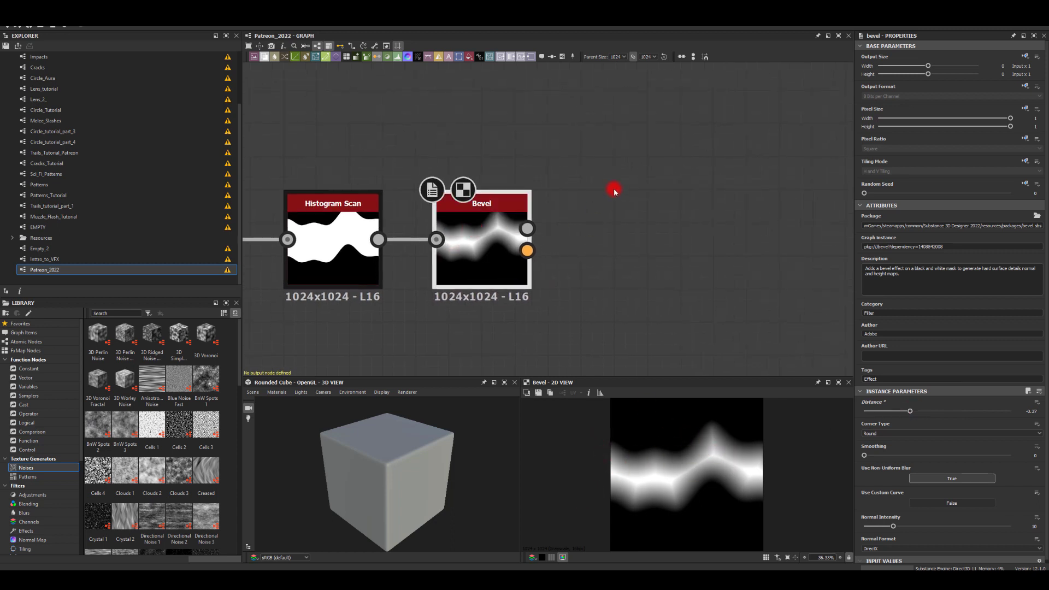
pyautogui.moveTo(542, 230); pyautogui.dragTo(569, 206, button='middle')
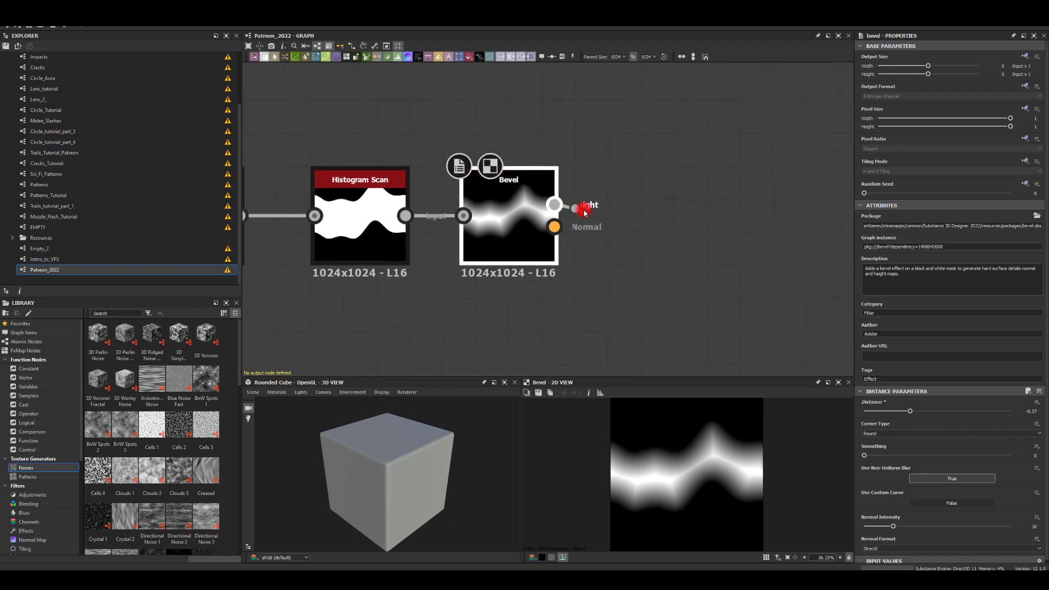
# - Connect a Multi Dir. Warp Grayscale node to the Bevel's Height output and place it beside the Bevel
pyautogui.moveTo(554, 205); pyautogui.dragTo(727, 222)
pyautogui.write('warp')
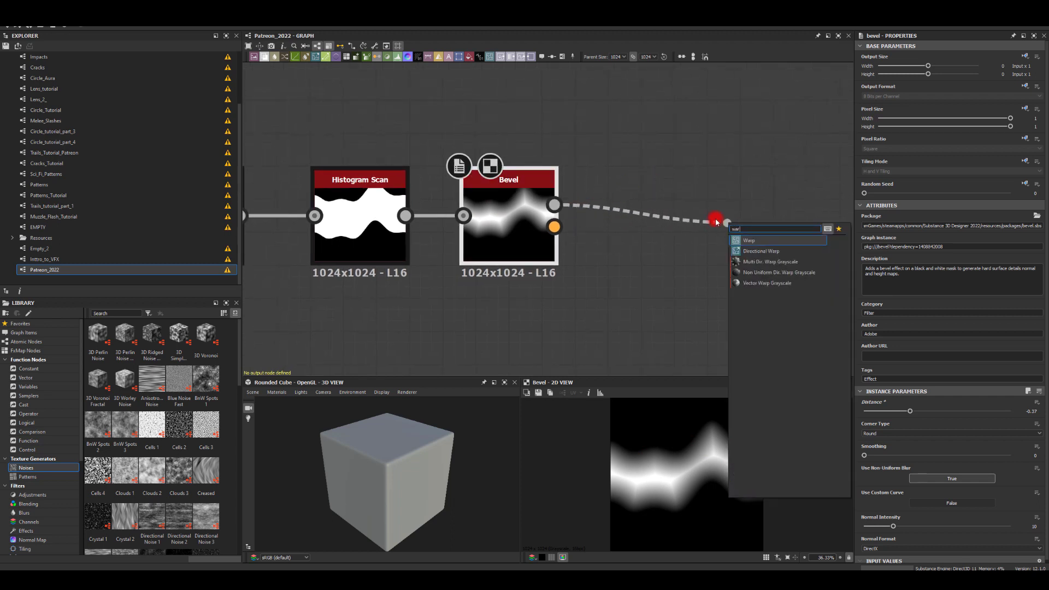
pyautogui.click(760, 264)
pyautogui.moveTo(774, 228); pyautogui.dragTo(709, 262)
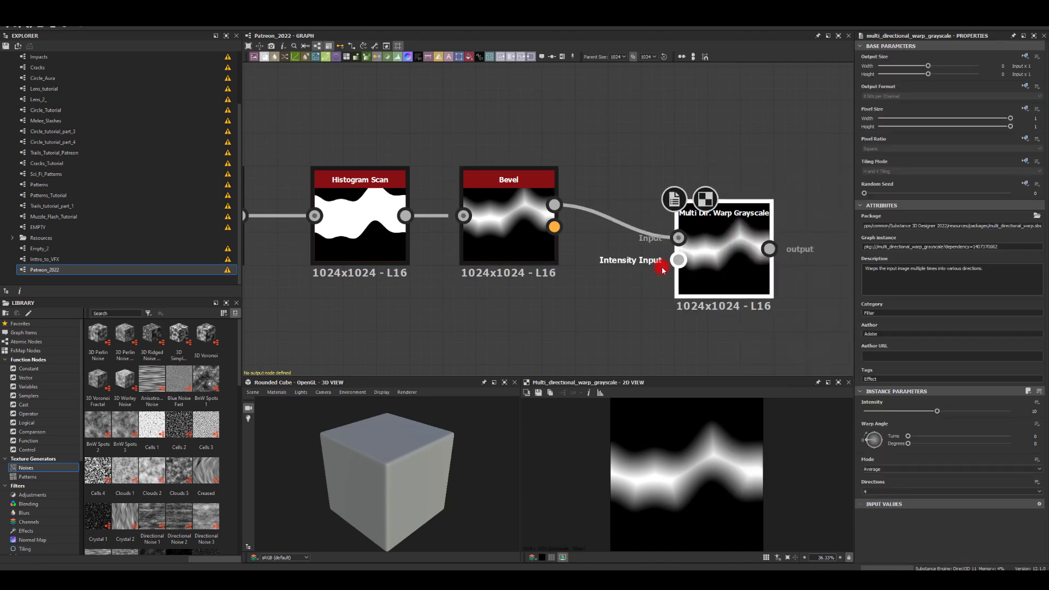
# - Add a Perlin Noise below the Bevel, connect it to the warp's Intensity Input, and lower the noise Scale for larger blobs
pyautogui.moveTo(559, 308); pyautogui.dragTo(630, 199, button='middle')
pyautogui.click(583, 194)
pyautogui.rightClick(576, 217)
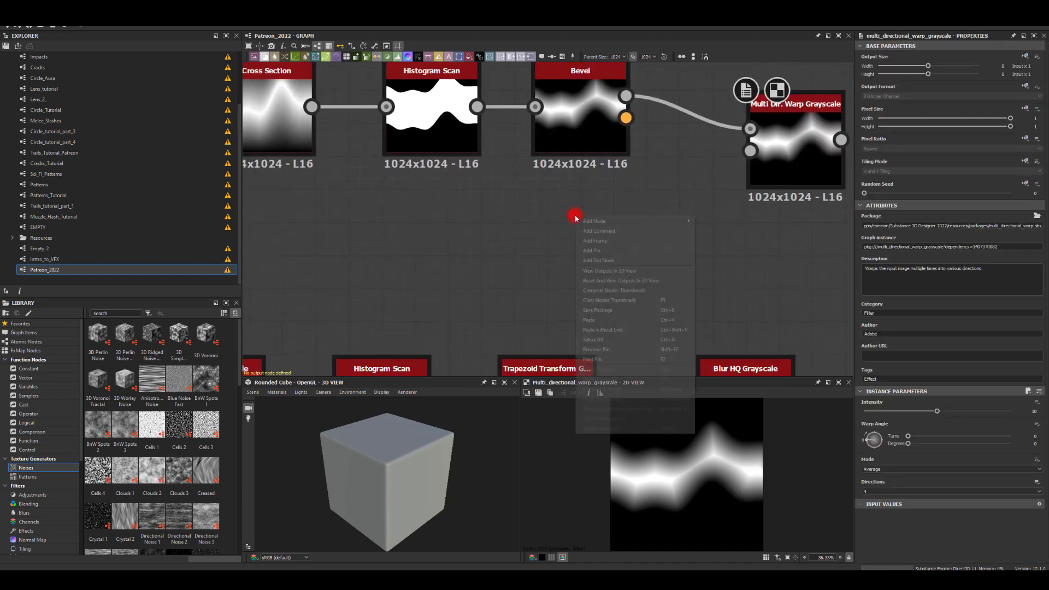
pyautogui.click(628, 206)
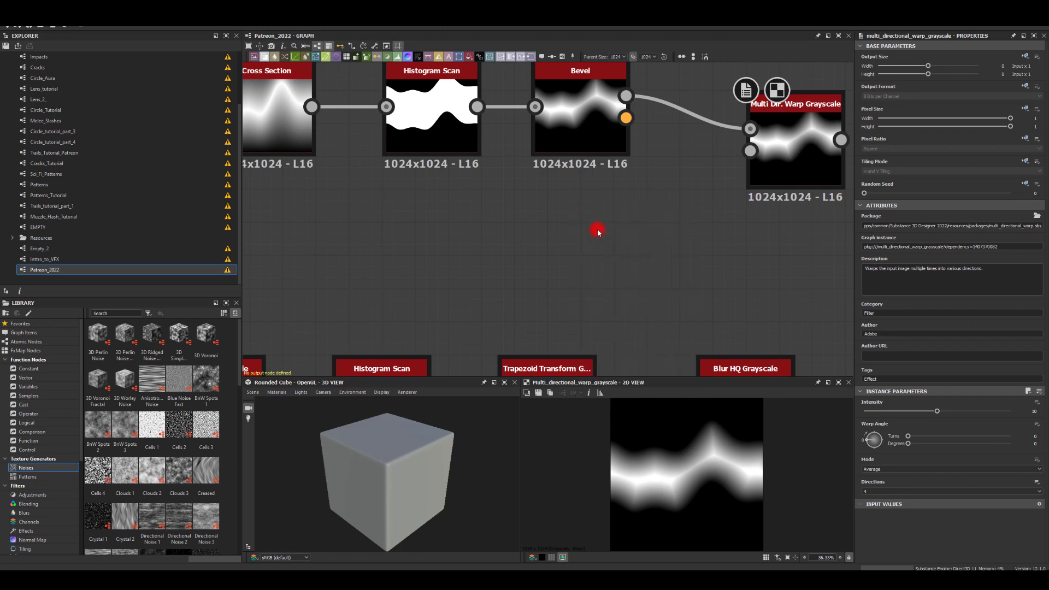
pyautogui.press('space')
pyautogui.write('perl')
pyautogui.press('Return')
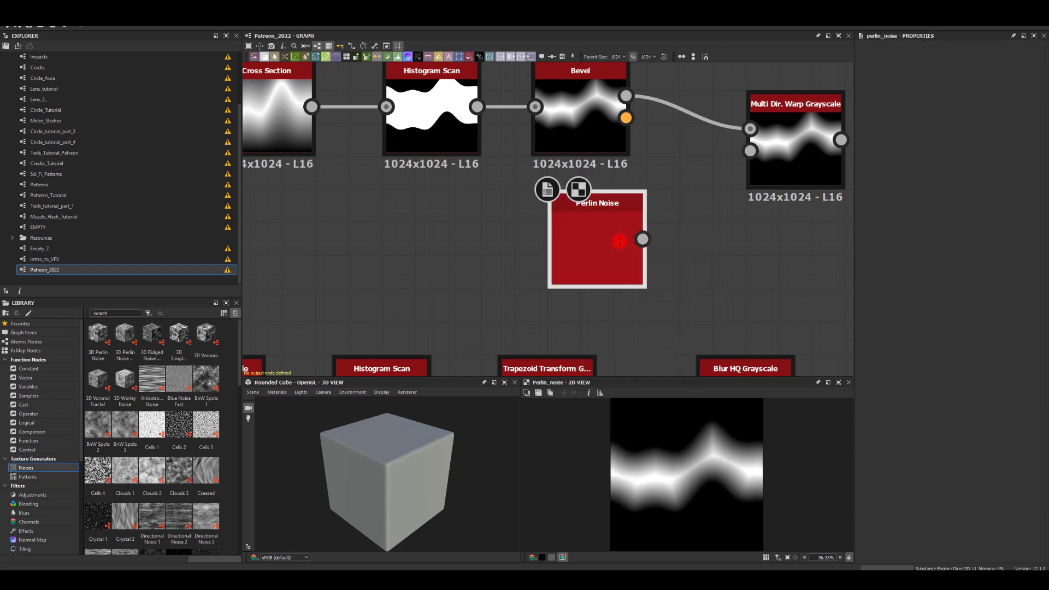
pyautogui.moveTo(643, 238); pyautogui.dragTo(765, 170)
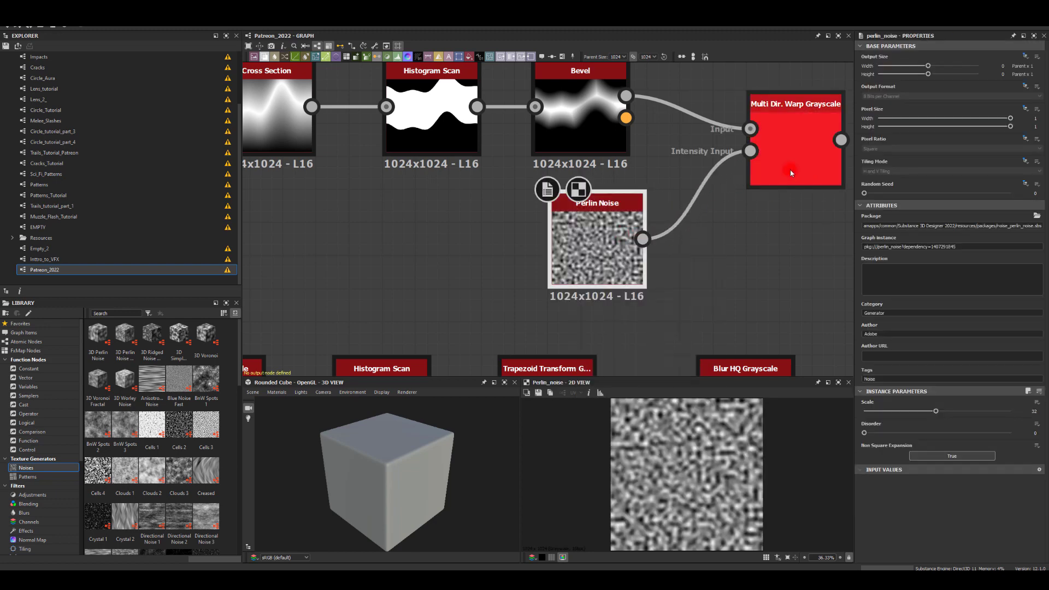
pyautogui.moveTo(915, 412); pyautogui.dragTo(890, 411)
# - Set the Multi Dir. Warp Grayscale to Chain mode with Intensity 20 and 2 Directions
pyautogui.click(777, 157)
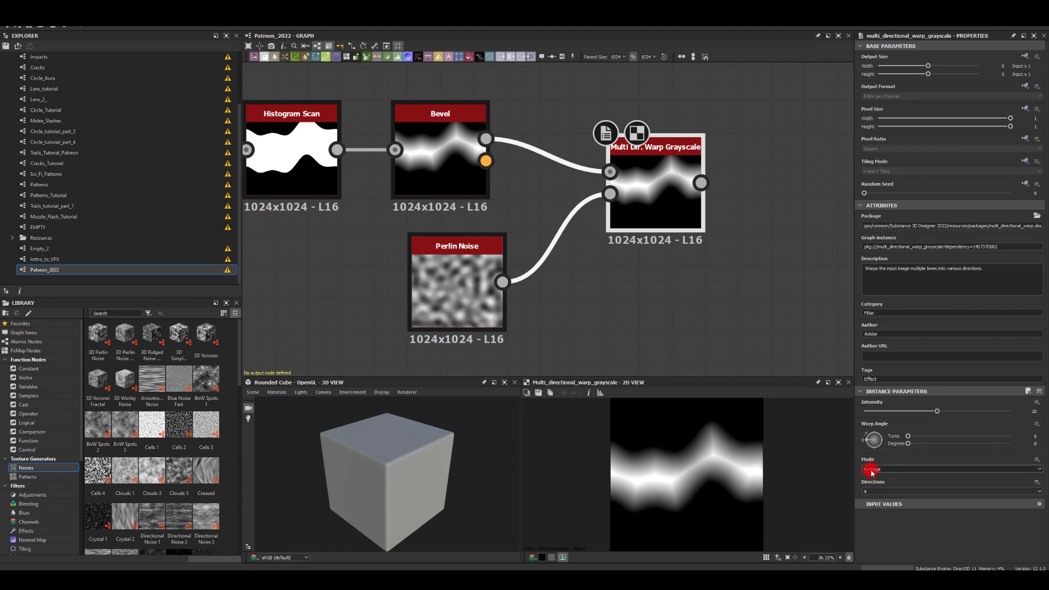
pyautogui.click(873, 468)
pyautogui.click(873, 491)
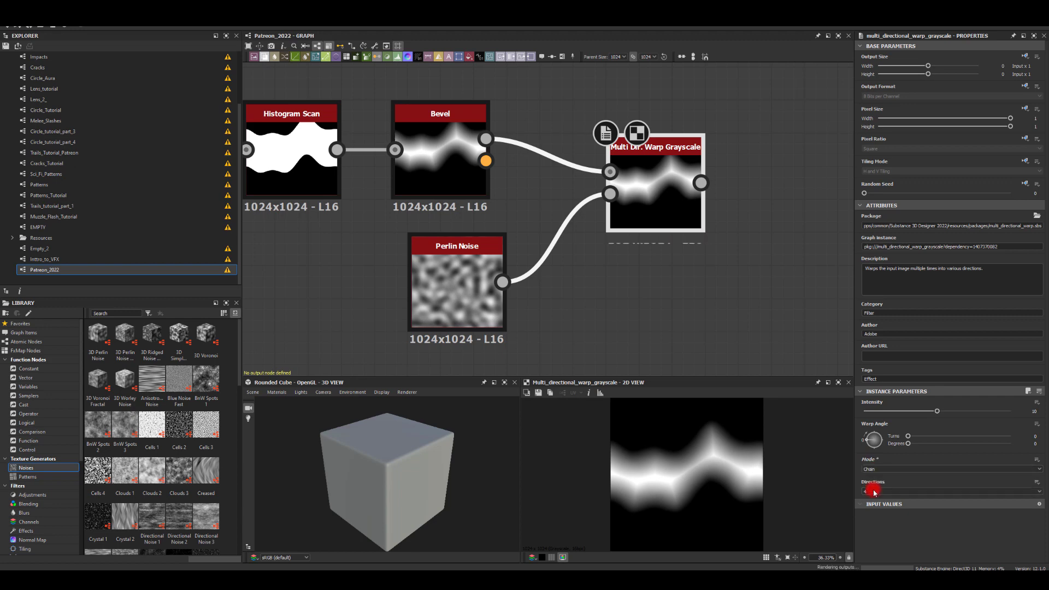
pyautogui.moveTo(936, 414); pyautogui.dragTo(1034, 409)
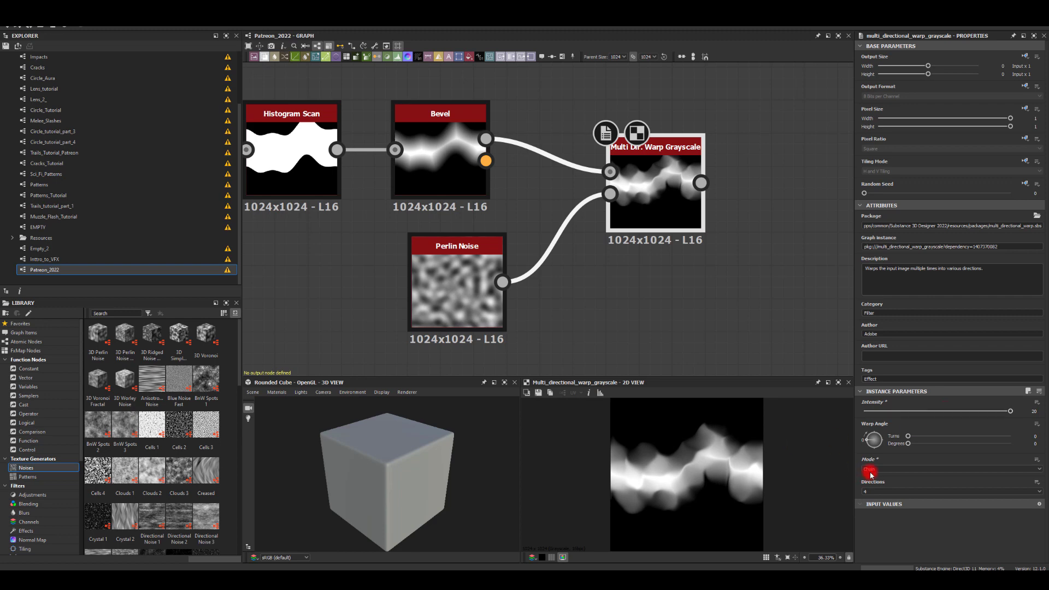
pyautogui.click(869, 494)
pyautogui.click(869, 503)
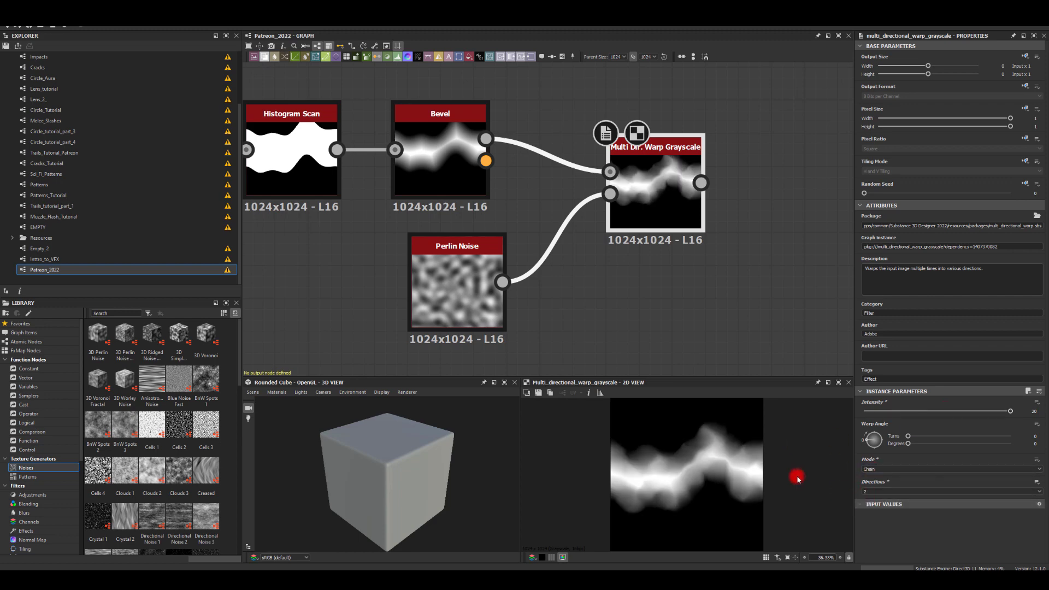
# - Compare the Average and Max modes on the Multi Dir. Warp Grayscale, return it to Chain, and inspect the warped band up close
pyautogui.click(871, 469)
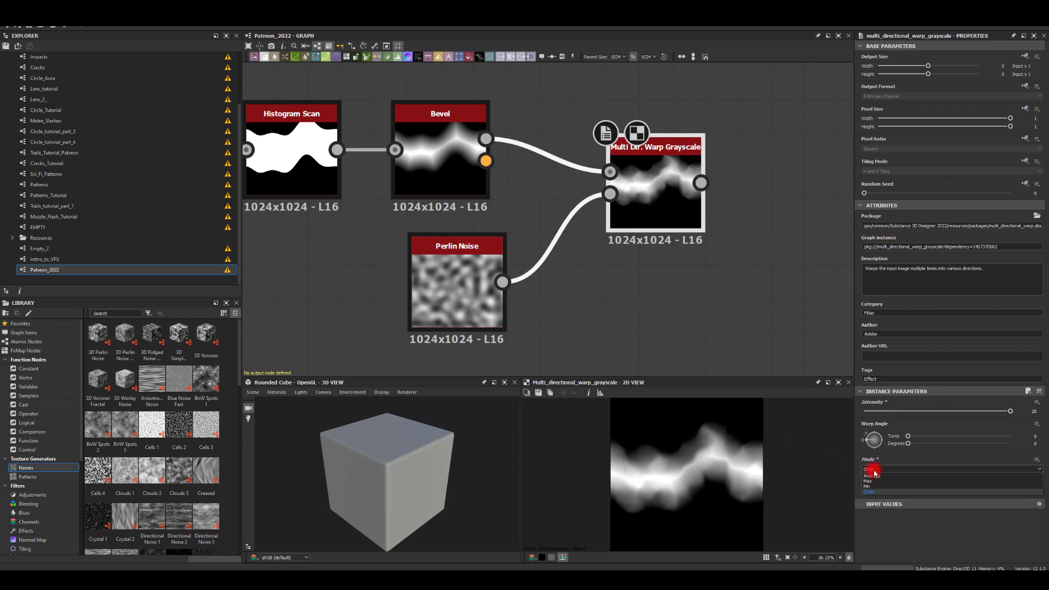
pyautogui.click(871, 478)
pyautogui.click(872, 469)
pyautogui.click(871, 480)
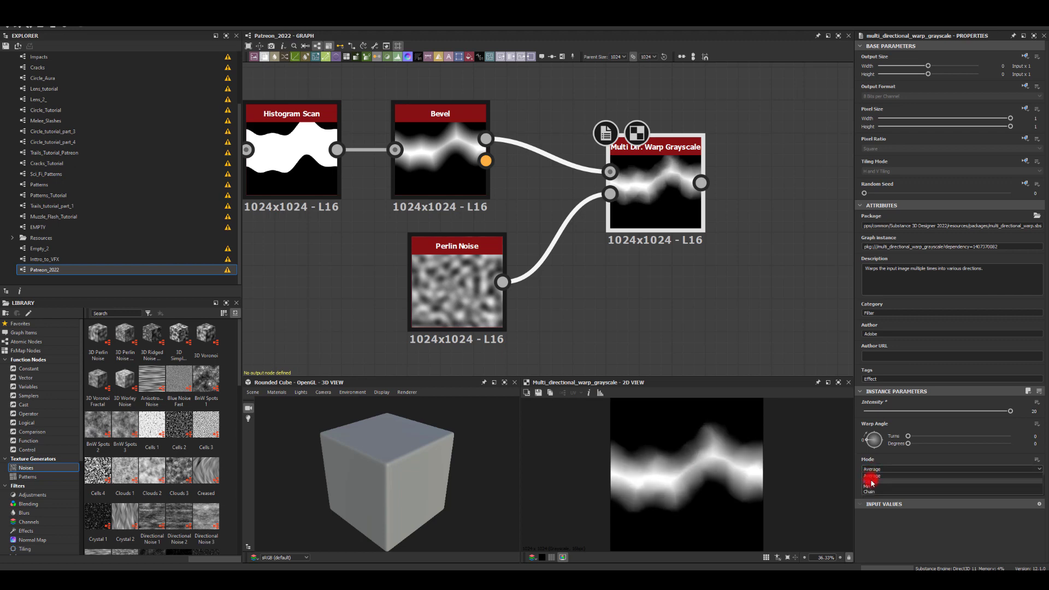
pyautogui.click(871, 468)
pyautogui.click(872, 491)
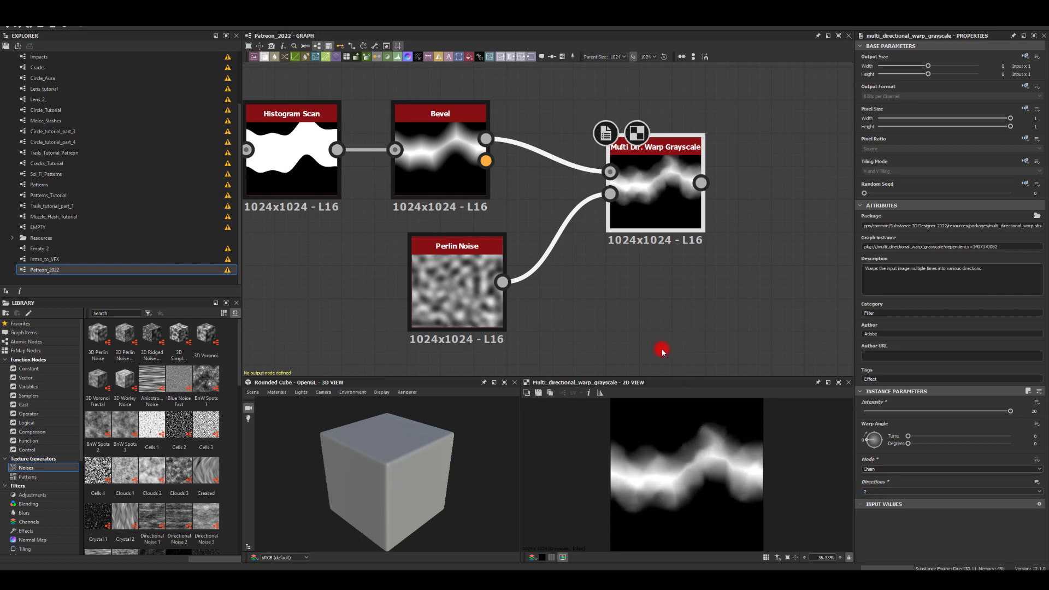
pyautogui.scroll(3, 684, 469)
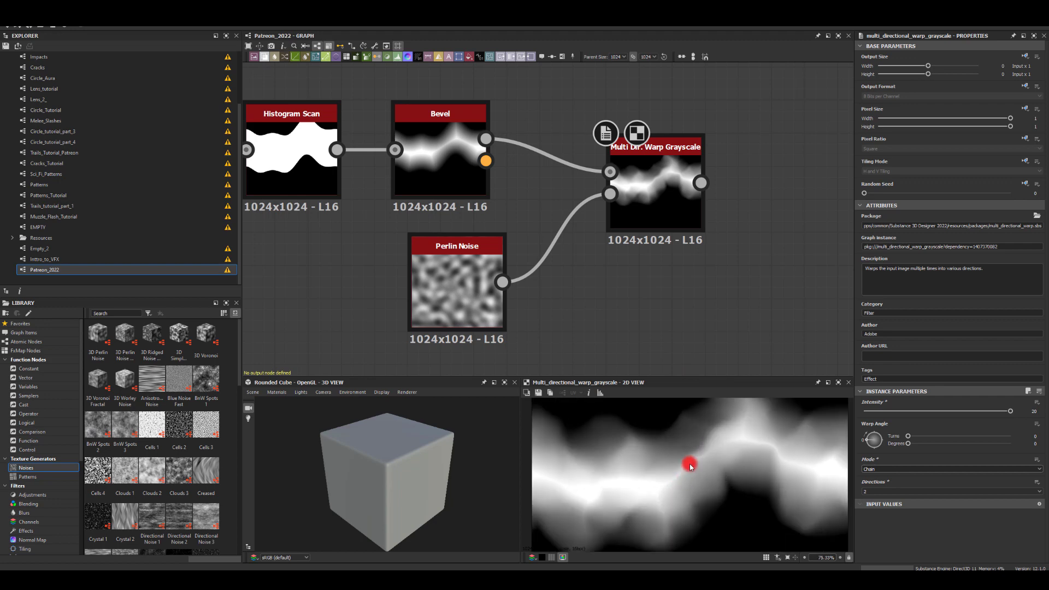
pyautogui.scroll(-2, 686, 461)
# - Connect a Blur HQ Grayscale node to the Multi Dir. Warp Grayscale output and set its Intensity to 40
pyautogui.moveTo(698, 289); pyautogui.dragTo(563, 314, button='middle')
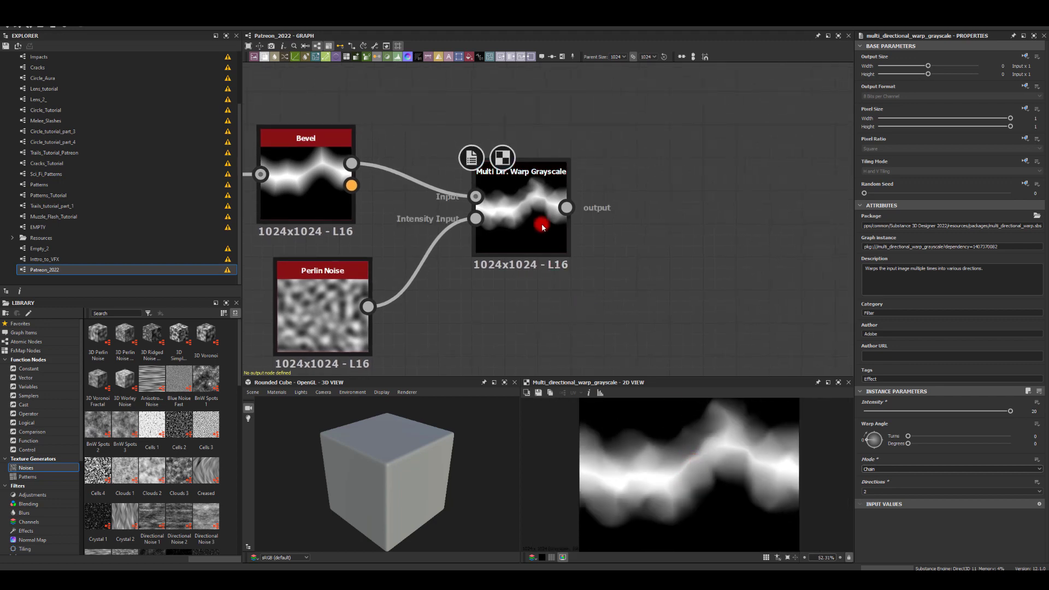
pyautogui.moveTo(567, 208); pyautogui.dragTo(698, 273)
pyautogui.click(722, 312)
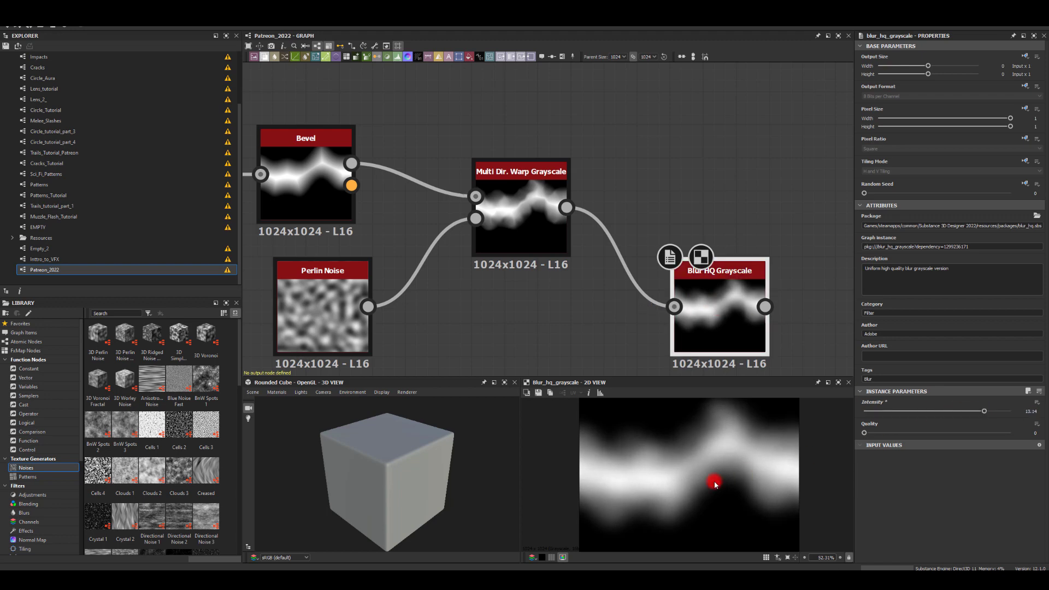
pyautogui.scroll(-1, 715, 484)
pyautogui.moveTo(985, 415); pyautogui.dragTo(1023, 412)
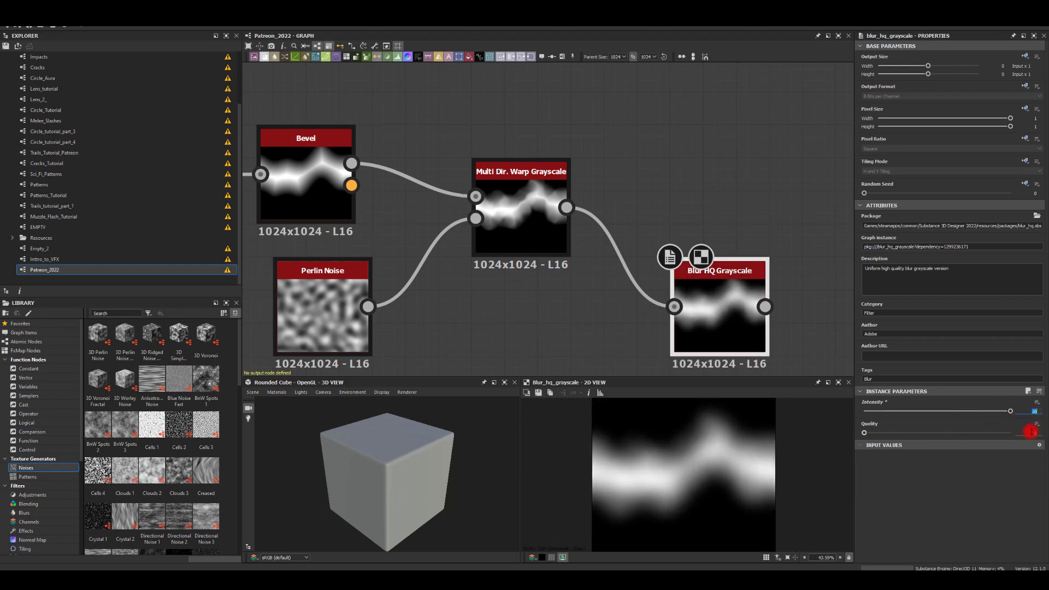
pyautogui.press('Return')
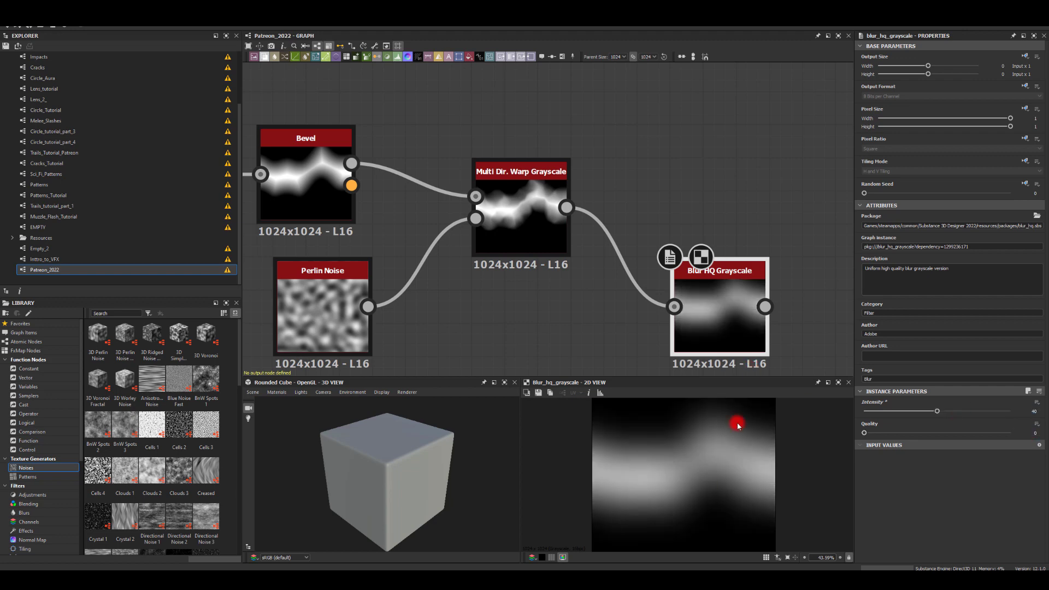
pyautogui.scroll(-3, 688, 473)
pyautogui.scroll(2, 689, 474)
# - Add a Blend node with the Blur HQ Grayscale as Foreground and the Multi Dir. Warp Grayscale as Background
pyautogui.moveTo(736, 326); pyautogui.dragTo(644, 318, button='middle')
pyautogui.moveTo(640, 299); pyautogui.dragTo(732, 235)
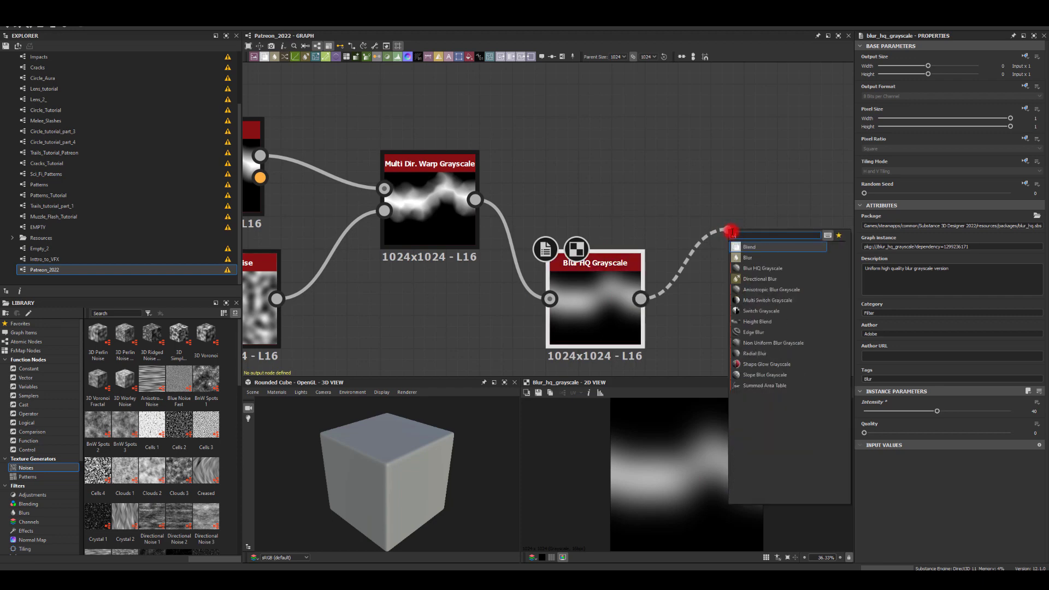
pyautogui.click(742, 245)
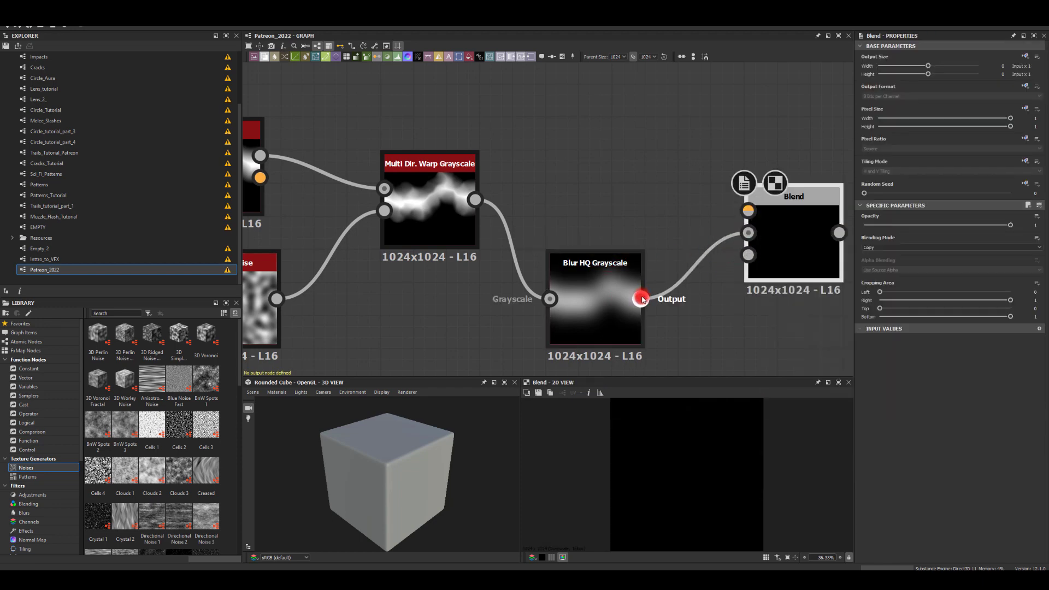
pyautogui.moveTo(640, 298); pyautogui.dragTo(748, 210)
pyautogui.moveTo(764, 196); pyautogui.dragTo(765, 163)
pyautogui.moveTo(475, 199); pyautogui.dragTo(748, 199)
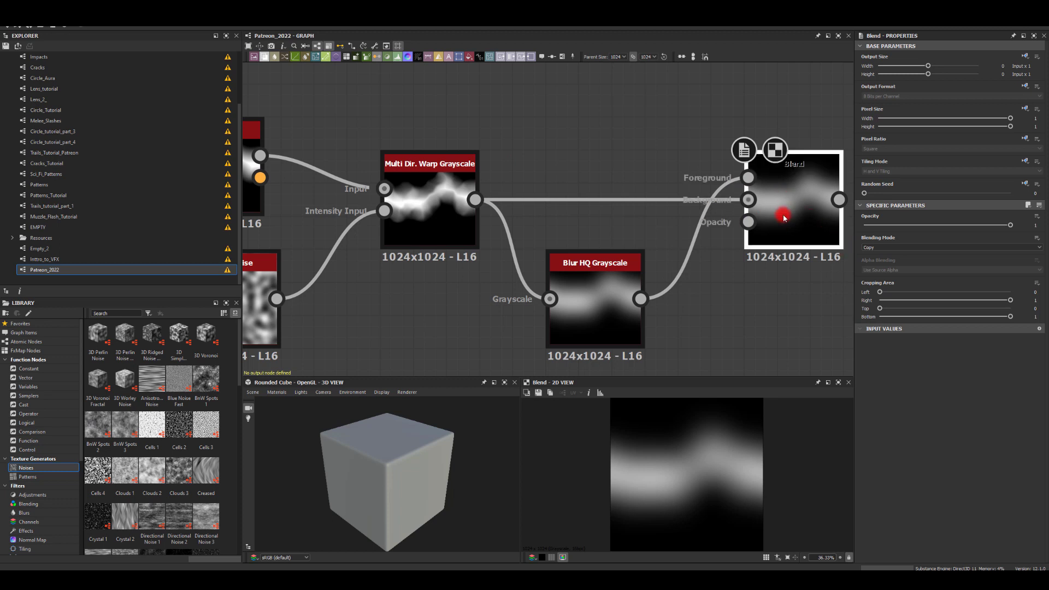
# - Try Add (Linear Dodge) and Min (Darken) on the Blend, settle on Max (Lighten), and set its Opacity to 0.85
pyautogui.click(885, 248)
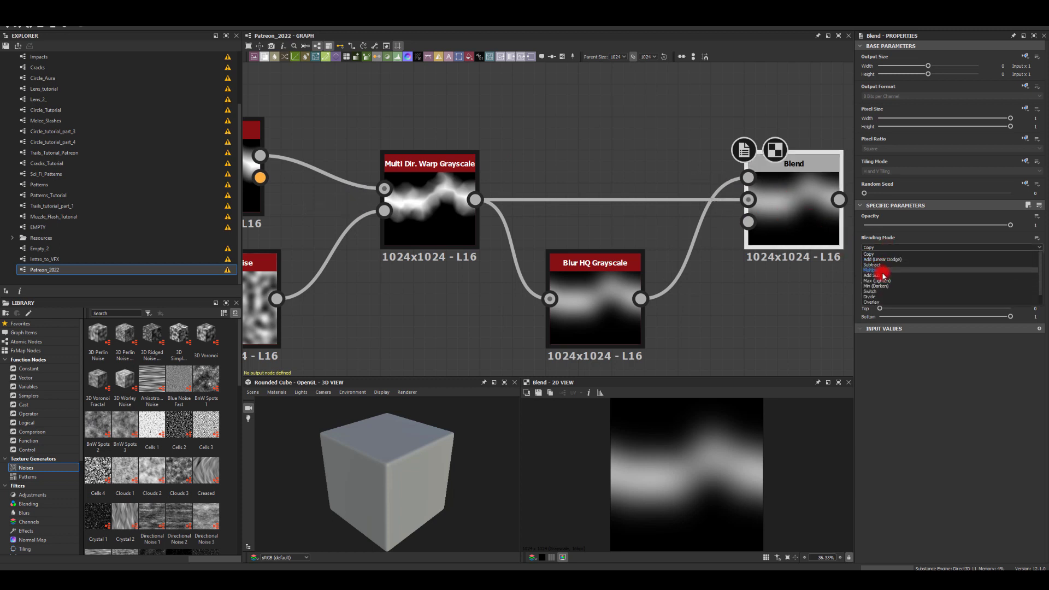
pyautogui.click(881, 259)
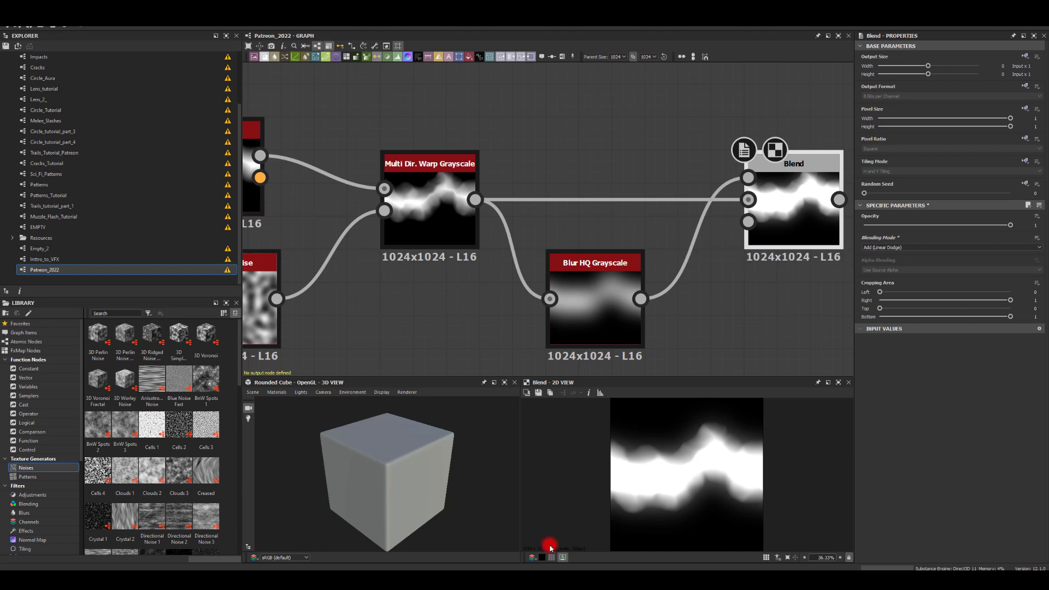
pyautogui.click(904, 248)
pyautogui.click(883, 284)
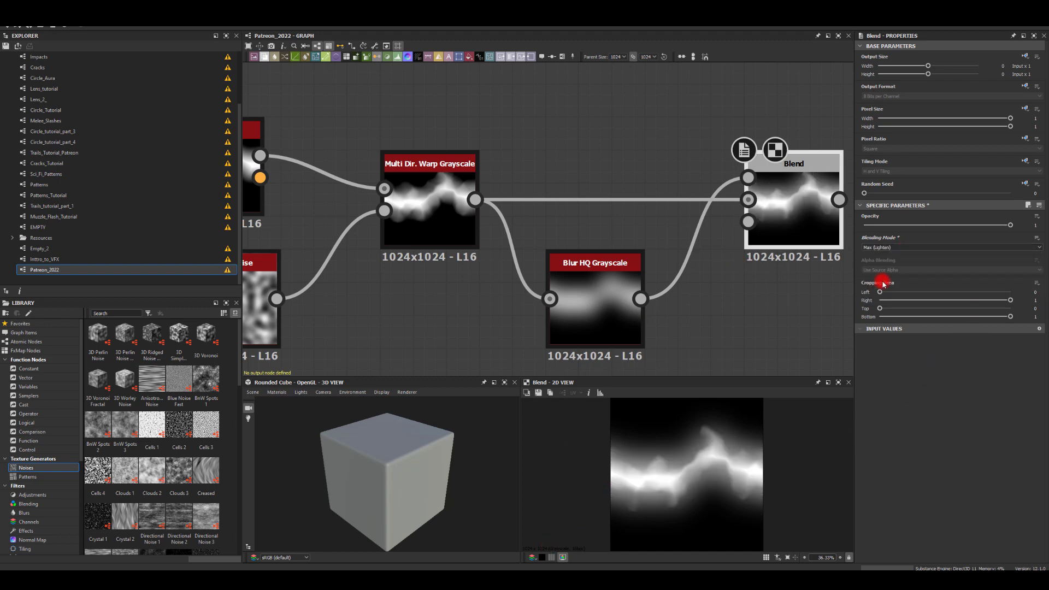
pyautogui.click(885, 247)
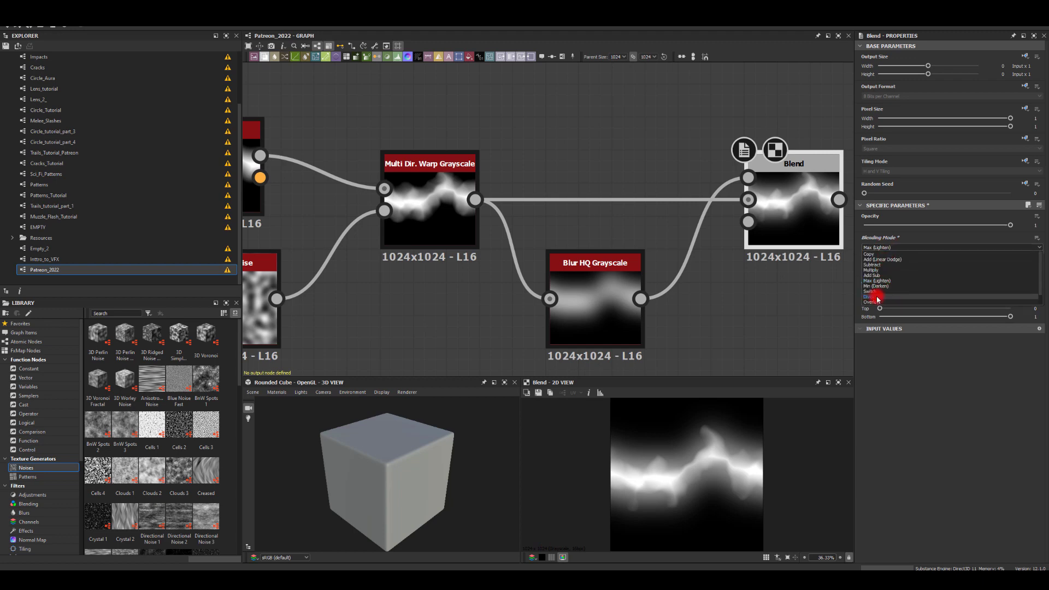
pyautogui.click(874, 290)
pyautogui.click(896, 247)
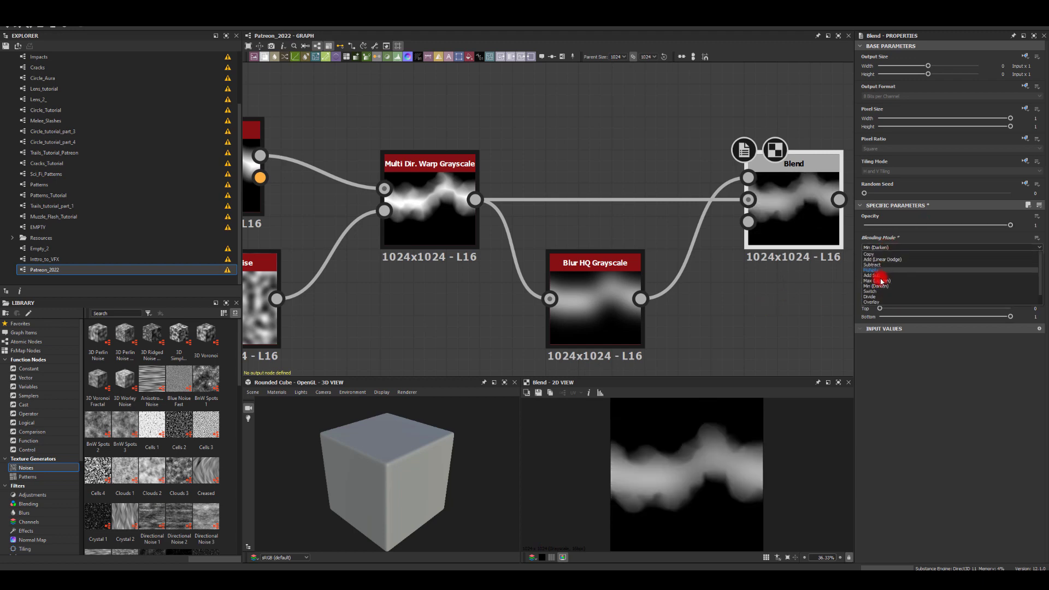
pyautogui.click(874, 284)
pyautogui.moveTo(748, 313); pyautogui.dragTo(707, 306, button='middle')
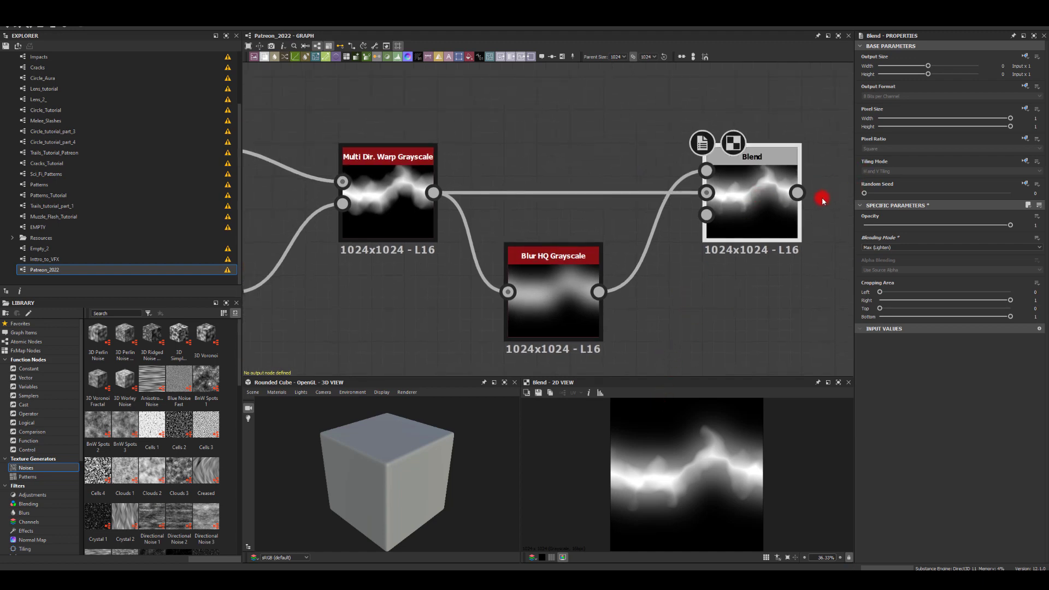
pyautogui.moveTo(998, 227); pyautogui.dragTo(988, 251)
# - Connect a Blur HQ Grayscale node with Intensity 1 to the Blend output and move it close to the Blend
pyautogui.moveTo(761, 285); pyautogui.dragTo(602, 264, button='middle')
pyautogui.moveTo(635, 187); pyautogui.dragTo(737, 177)
pyautogui.write('bl')
pyautogui.click(770, 219)
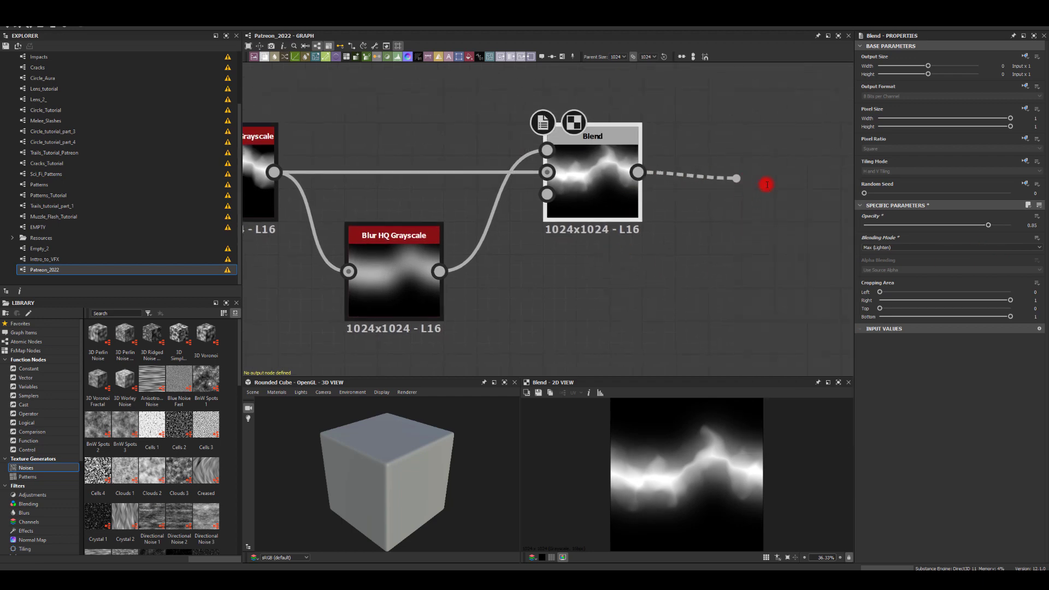
pyautogui.moveTo(956, 412); pyautogui.dragTo(863, 411)
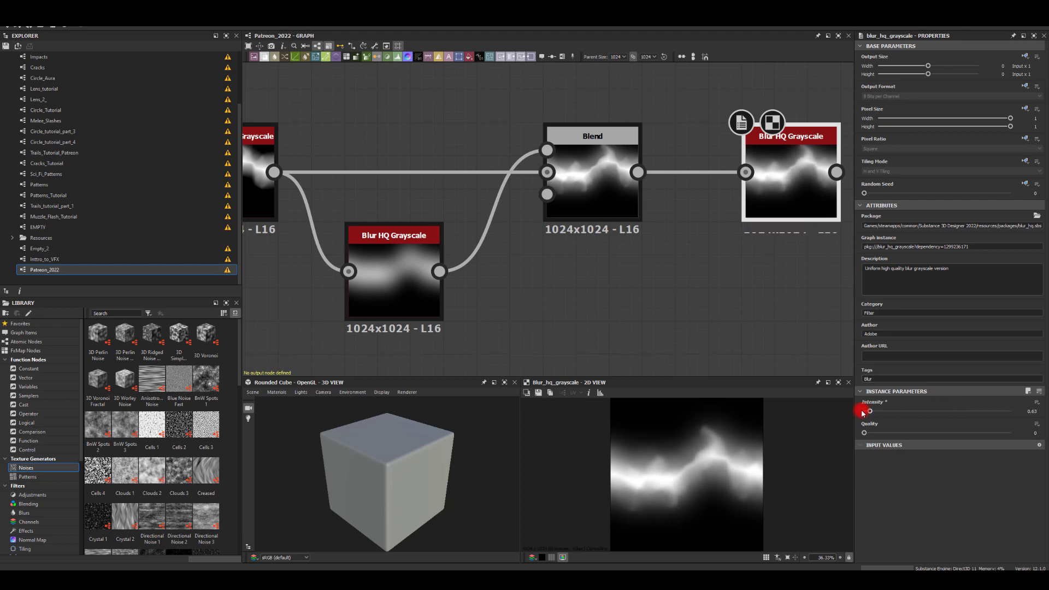
pyautogui.write('1')
pyautogui.press('Return')
pyautogui.moveTo(682, 280); pyautogui.dragTo(538, 295, button='middle')
pyautogui.moveTo(633, 201); pyautogui.dragTo(572, 200)
# - Connect a Warp node to the output of the second Blur HQ Grayscale and position it lower in the graph
pyautogui.moveTo(679, 201); pyautogui.dragTo(581, 176, button='middle')
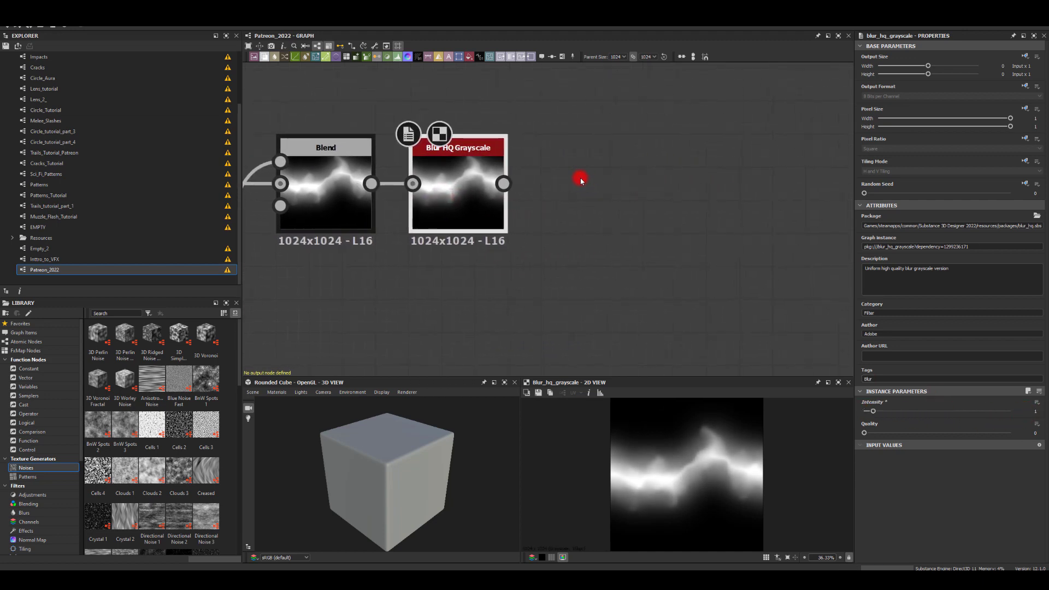
pyautogui.moveTo(503, 183); pyautogui.dragTo(669, 280)
pyautogui.write('warp')
pyautogui.click(697, 214)
pyautogui.moveTo(532, 266); pyautogui.dragTo(616, 149, button='middle')
pyautogui.moveTo(691, 172); pyautogui.dragTo(689, 217, button='middle')
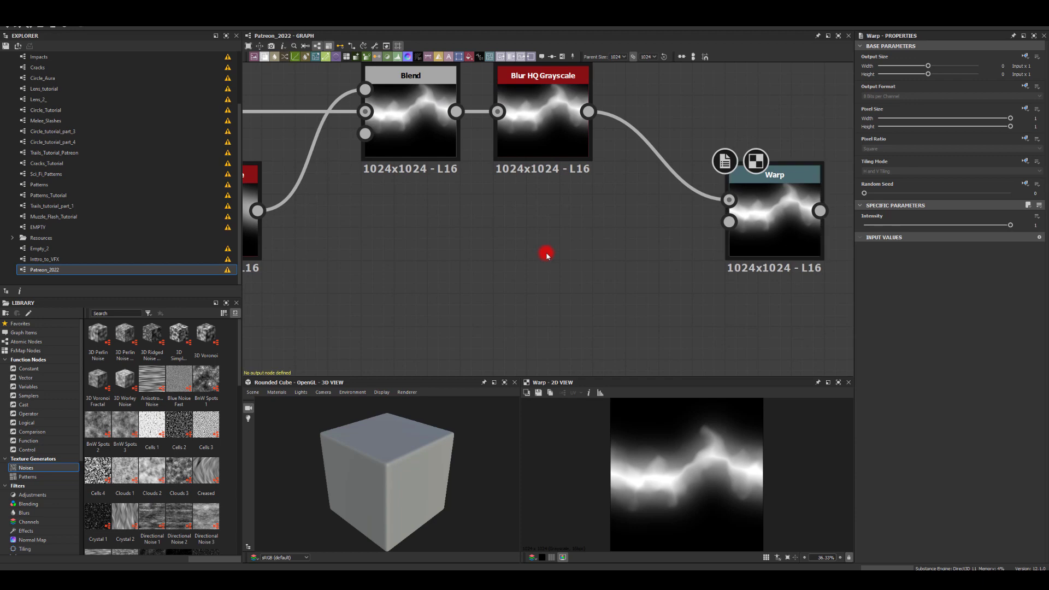
# - Add an Anisotropic Noise node feeding a Blur HQ Grayscale node and set the noise's Y Amount to 122
pyautogui.moveTo(151, 378); pyautogui.dragTo(559, 273)
pyautogui.write('bl')
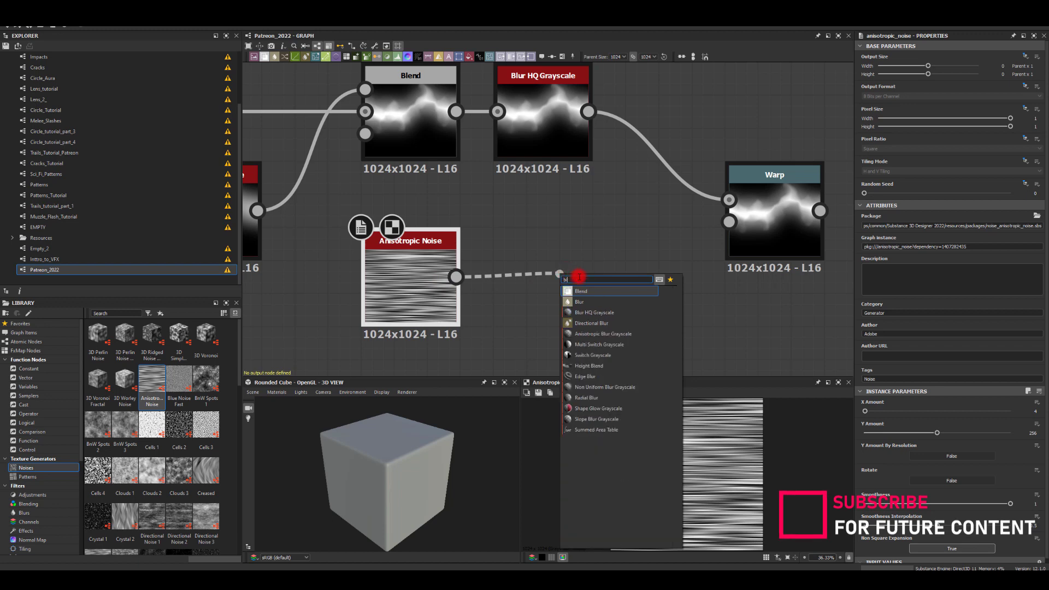
pyautogui.click(581, 313)
pyautogui.click(411, 248)
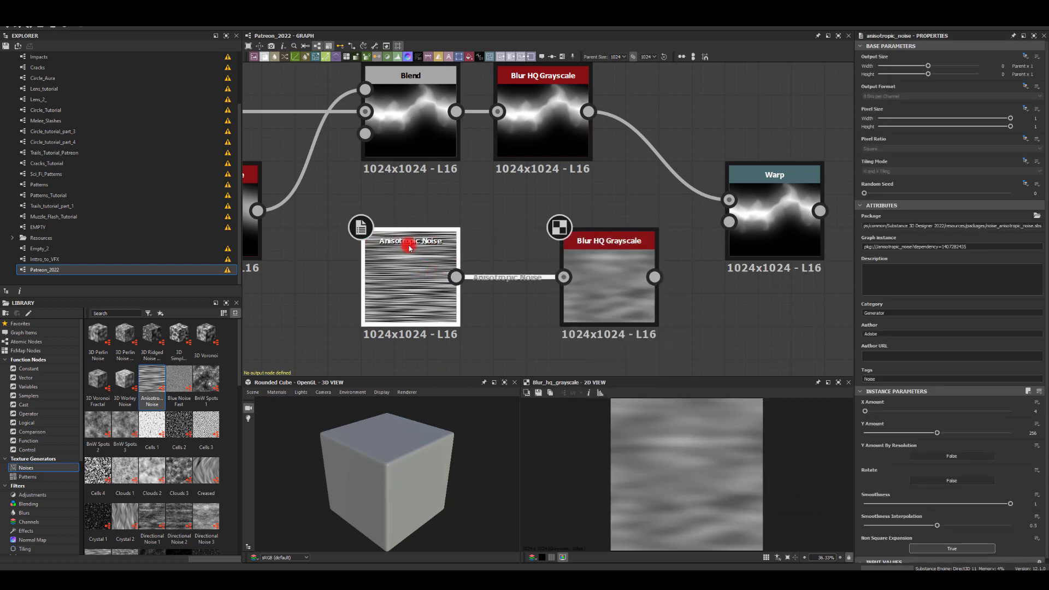
pyautogui.moveTo(919, 432); pyautogui.dragTo(898, 433)
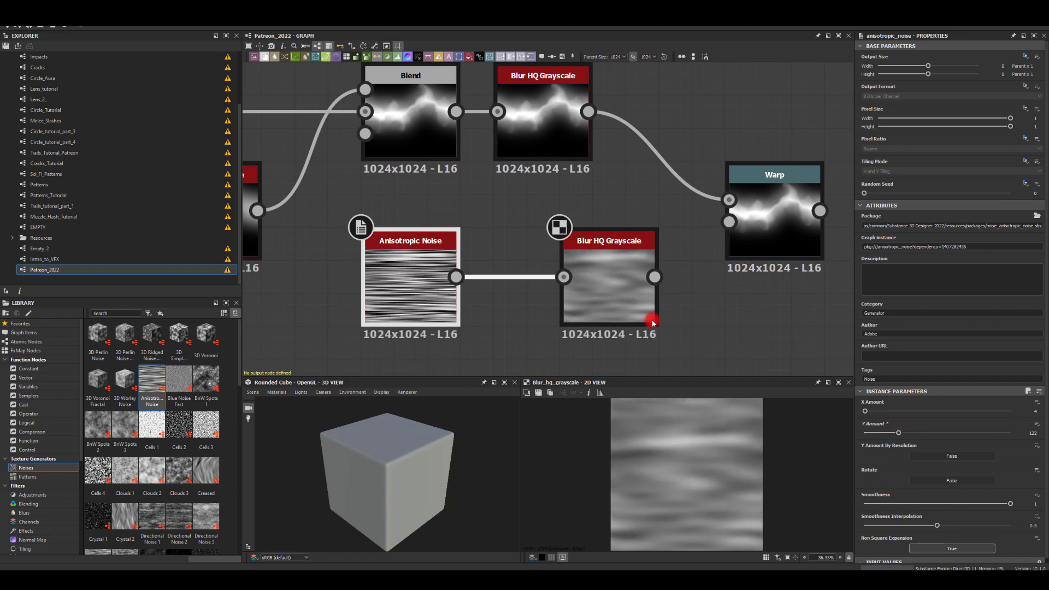
# - Connect the blurred Anisotropic Noise to the Warp's Gradient Input and move the Warp node slightly up
pyautogui.click(653, 323)
pyautogui.moveTo(653, 277); pyautogui.dragTo(728, 221)
pyautogui.click(767, 207)
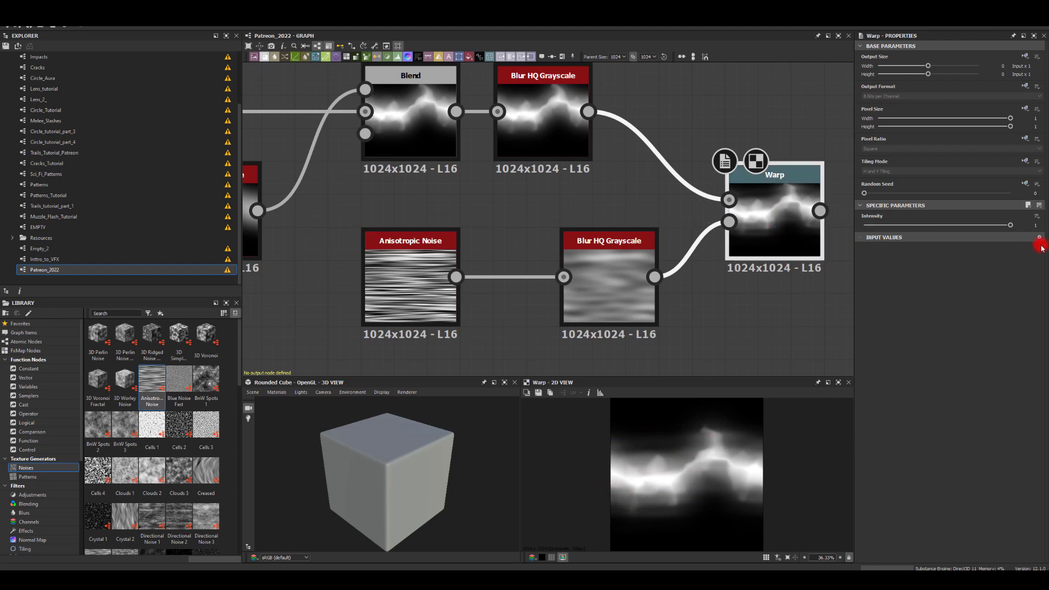
pyautogui.moveTo(809, 100); pyautogui.dragTo(642, 126, button='middle')
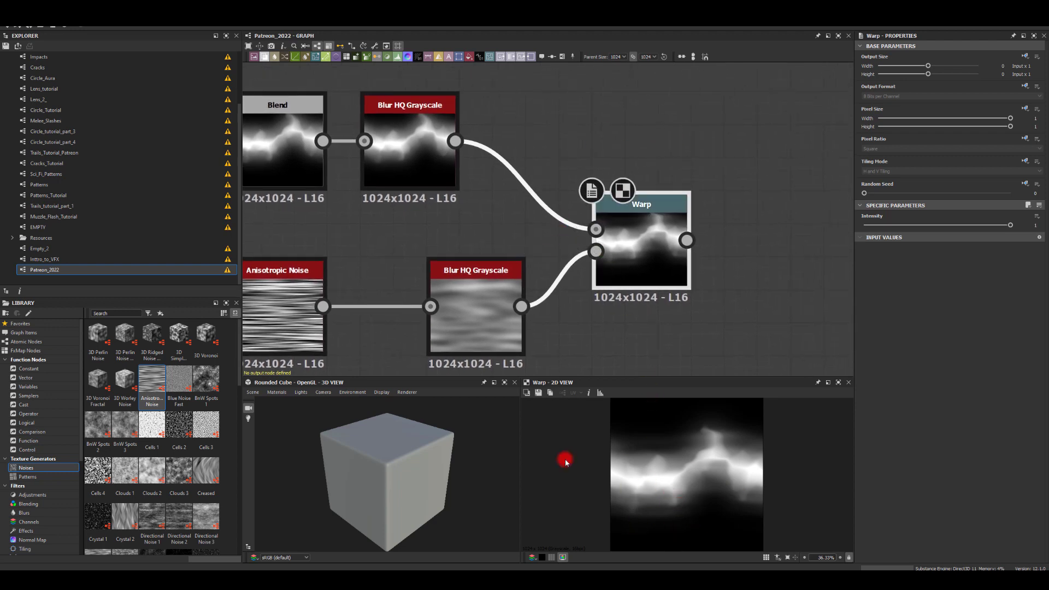
pyautogui.moveTo(655, 232); pyautogui.dragTo(628, 218, button='middle')
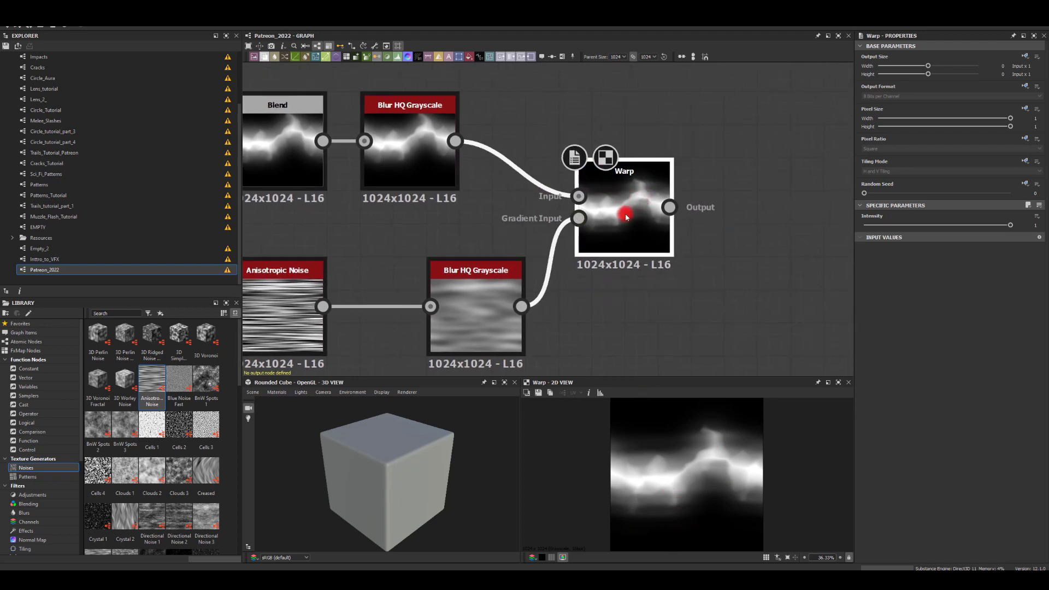
# - Connect a Directional Blur node to the Warp output and place it below and to the right of the Warp
pyautogui.moveTo(714, 201); pyautogui.dragTo(628, 207, button='middle')
pyautogui.moveTo(681, 187); pyautogui.dragTo(651, 190, button='middle')
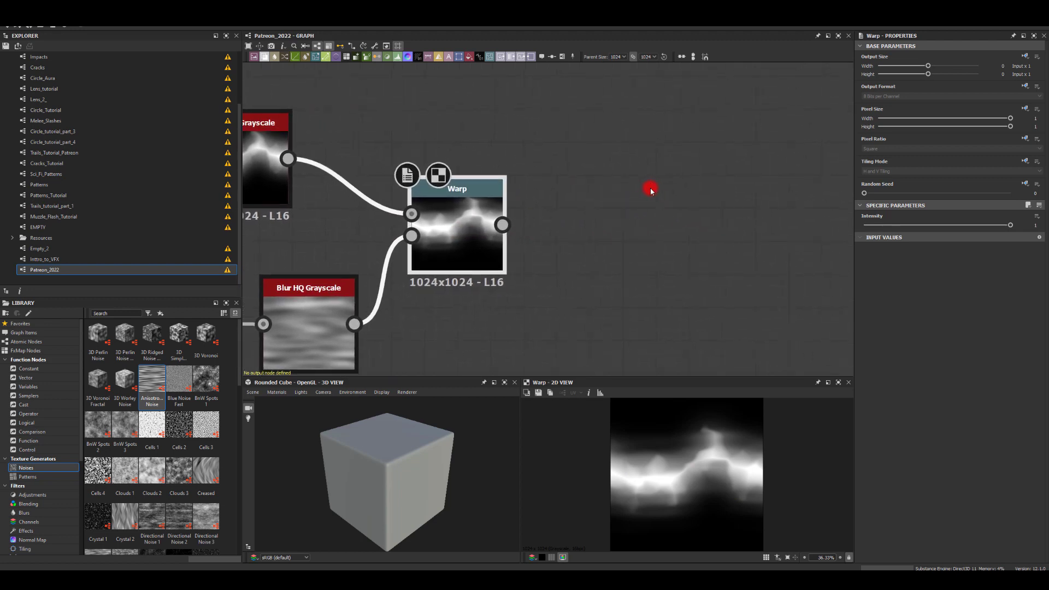
pyautogui.moveTo(501, 224); pyautogui.dragTo(624, 299)
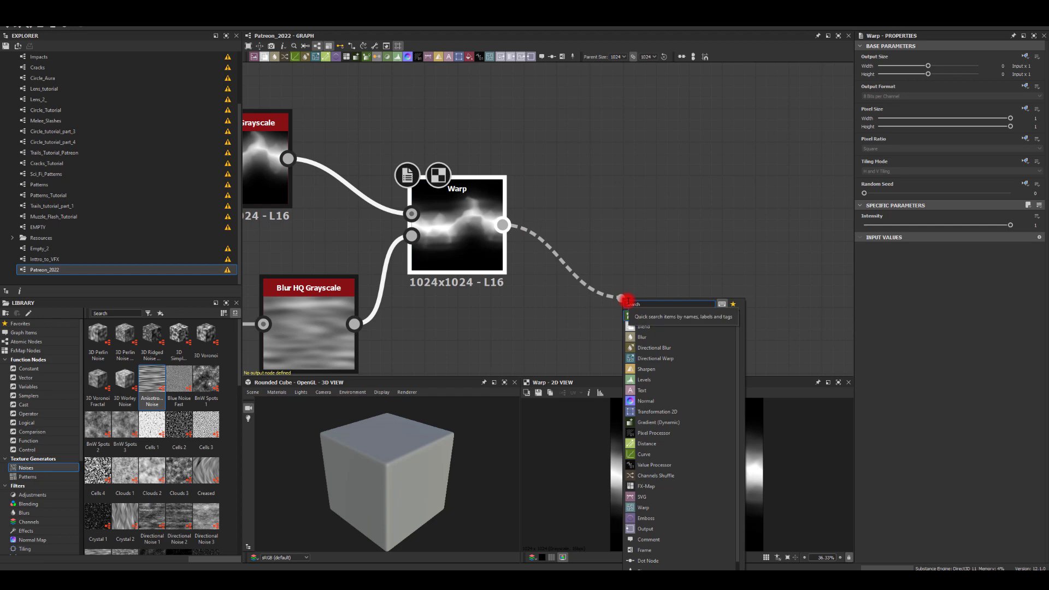
pyautogui.write('blur')
pyautogui.click(650, 337)
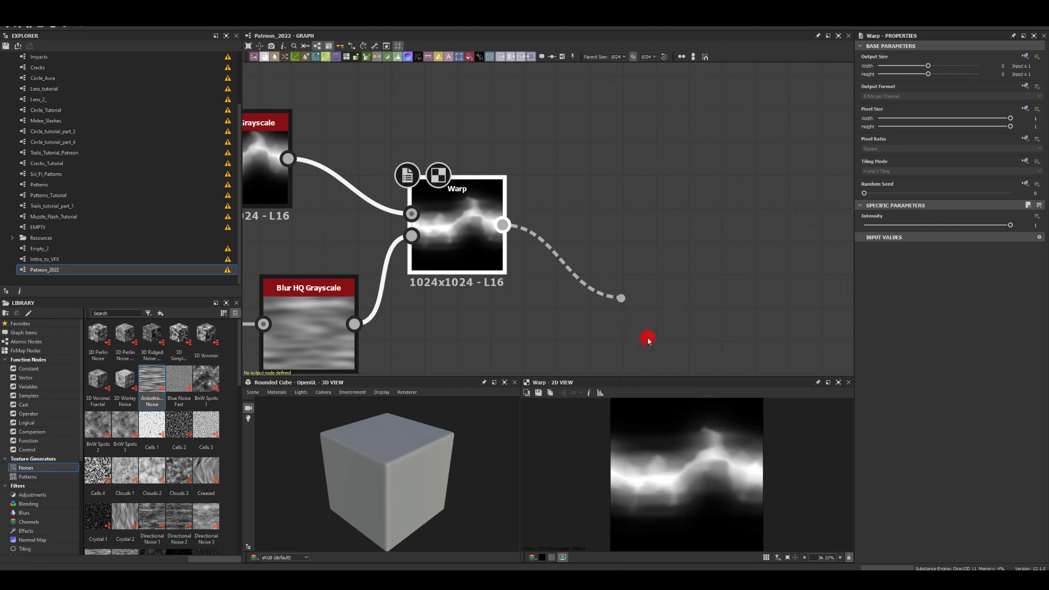
pyautogui.moveTo(670, 302); pyautogui.dragTo(637, 335)
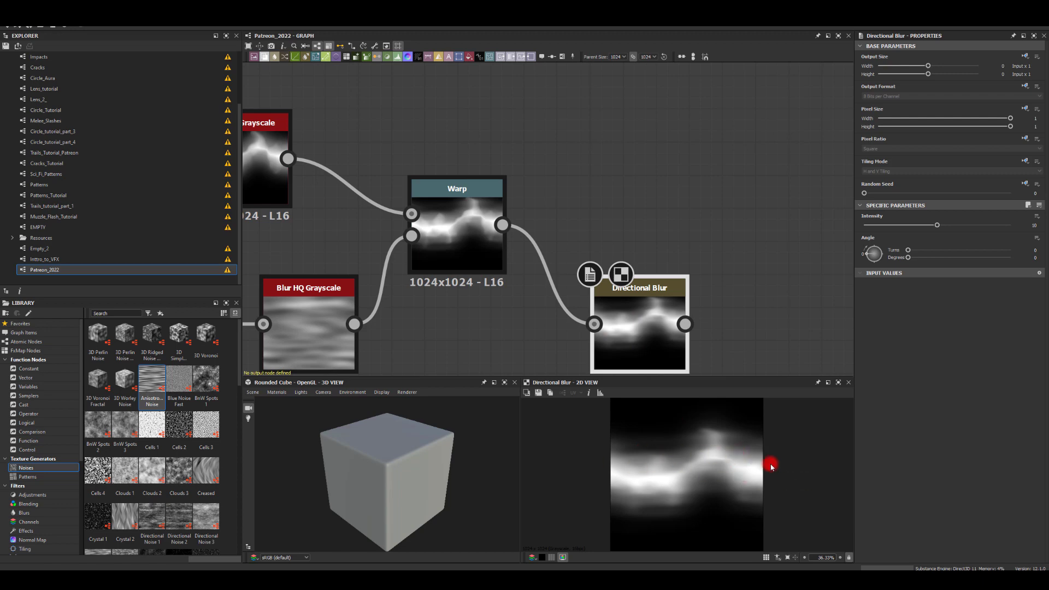
# - Add a Max (Lighten) Blend with the Directional Blur as Background and the Warp as Foreground
pyautogui.moveTo(684, 324); pyautogui.dragTo(787, 215)
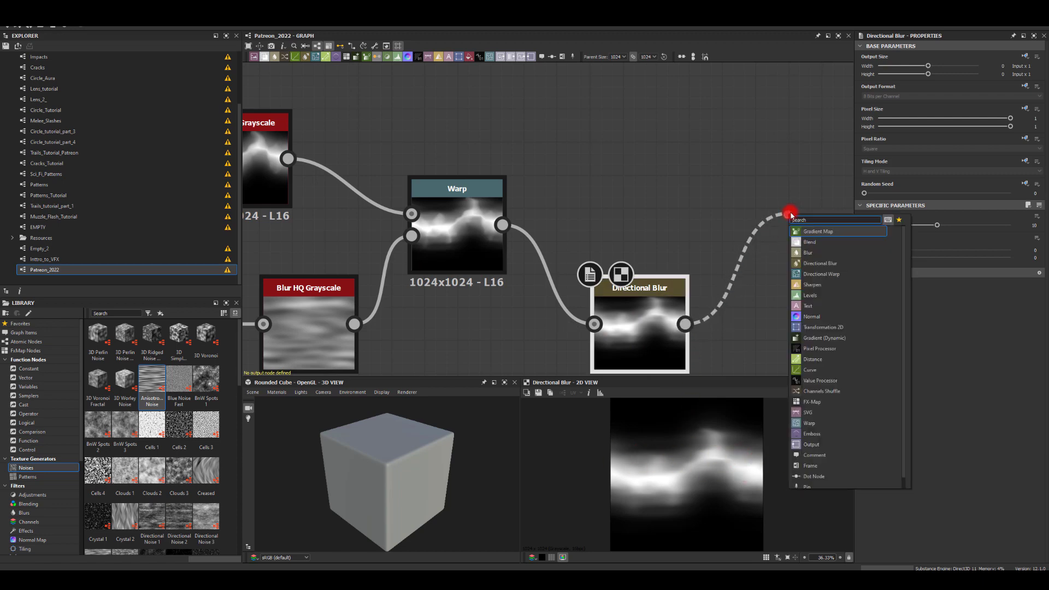
pyautogui.write('bl')
pyautogui.click(805, 234)
pyautogui.moveTo(501, 224); pyautogui.dragTo(792, 203)
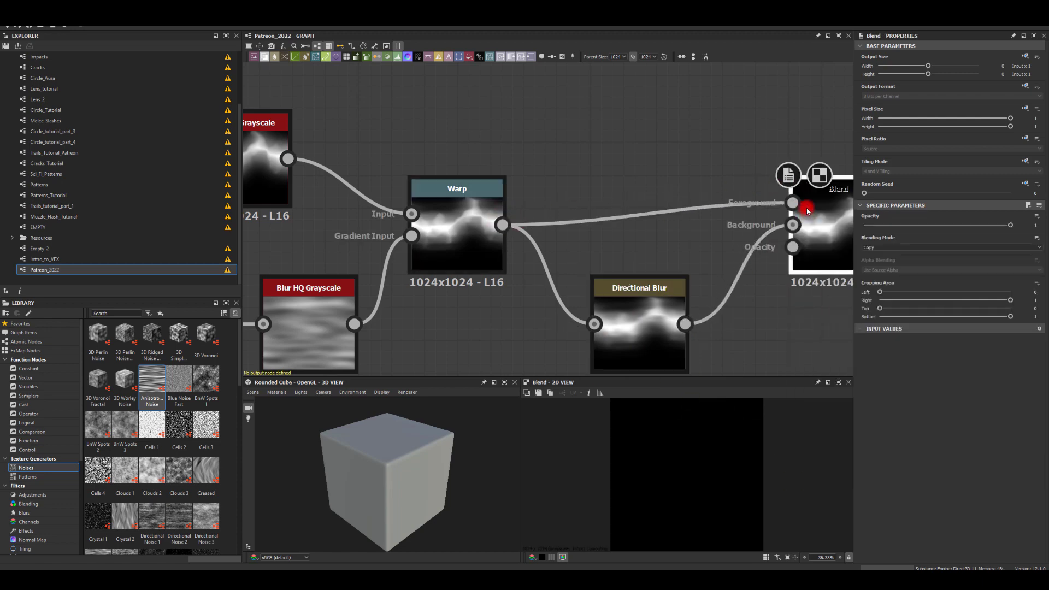
pyautogui.click(903, 247)
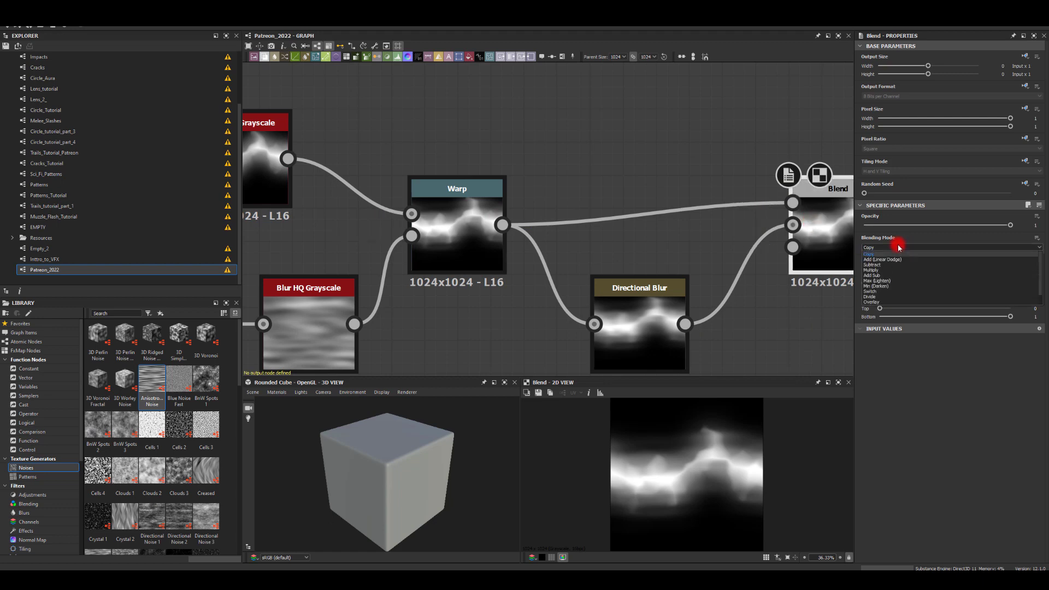
pyautogui.click(872, 283)
# - Swap the Blend inputs so the Directional Blur feeds the Foreground and the Warp feeds the Background
pyautogui.moveTo(729, 288); pyautogui.dragTo(582, 288, button='middle')
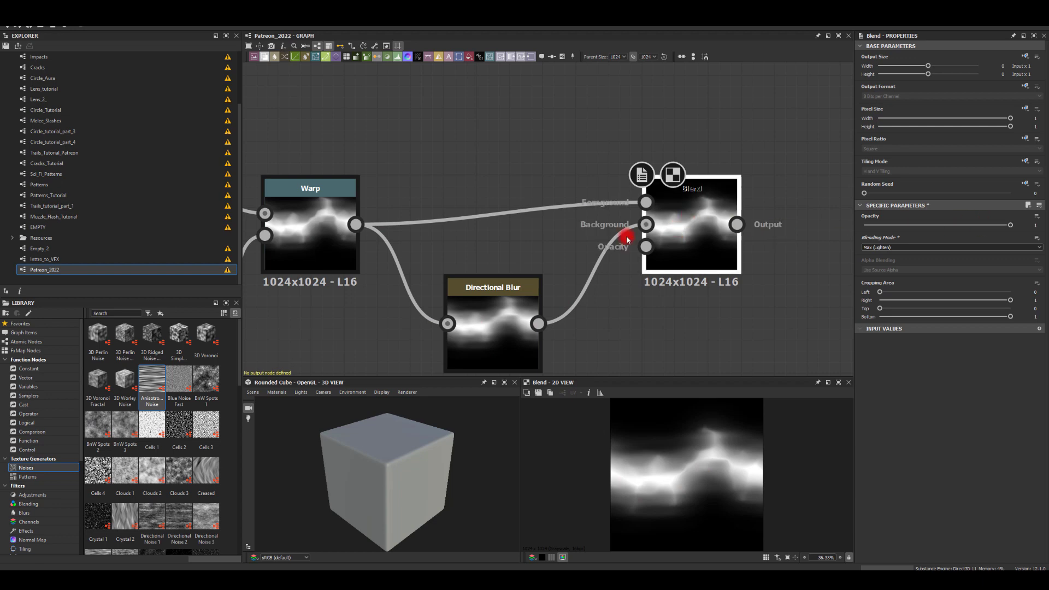
pyautogui.moveTo(536, 323); pyautogui.dragTo(646, 202)
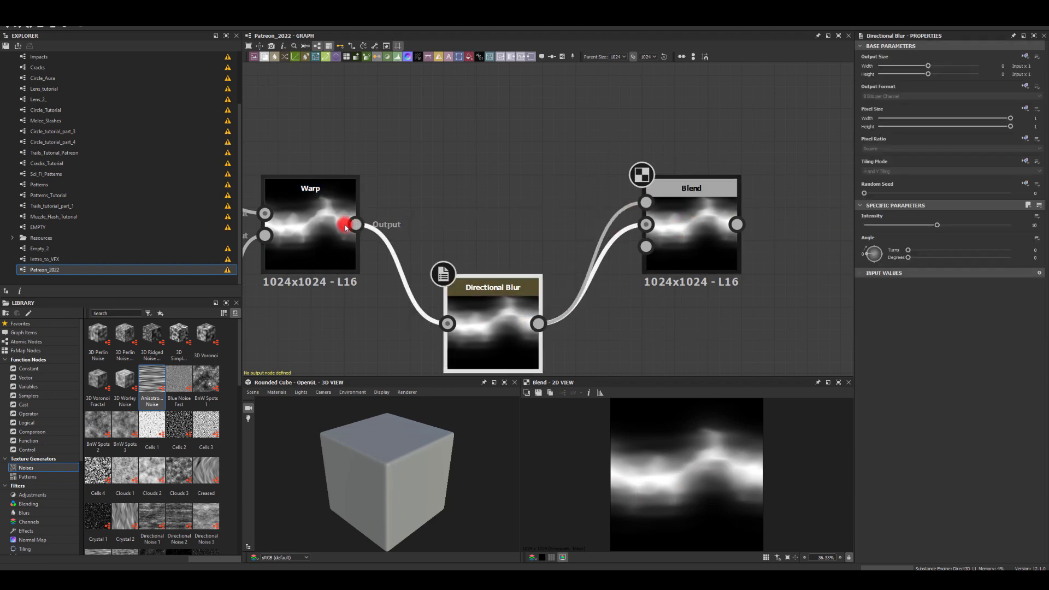
pyautogui.moveTo(355, 224); pyautogui.dragTo(646, 224)
# - Compare low and full Opacity on the Max (Lighten) Blend, then set its Opacity to 0.7
pyautogui.click(698, 236)
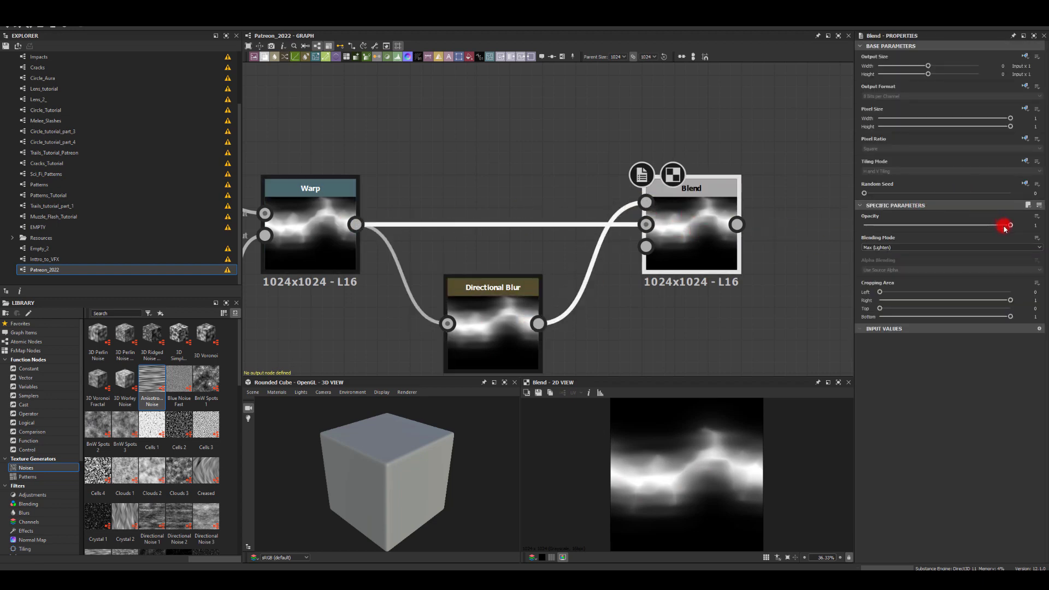
pyautogui.moveTo(1004, 228); pyautogui.dragTo(868, 235)
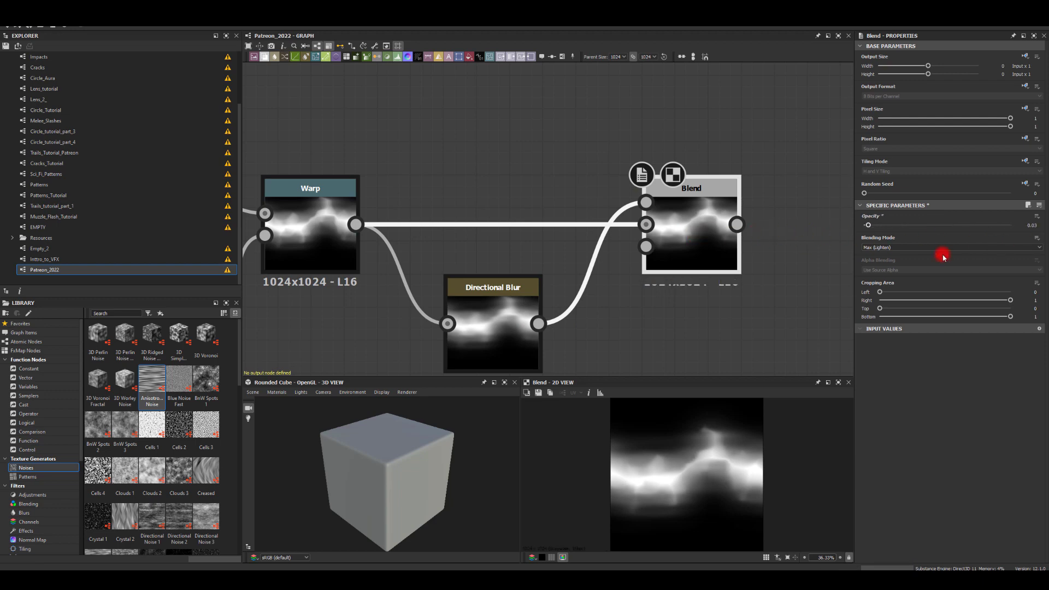
pyautogui.moveTo(944, 257); pyautogui.dragTo(901, 262)
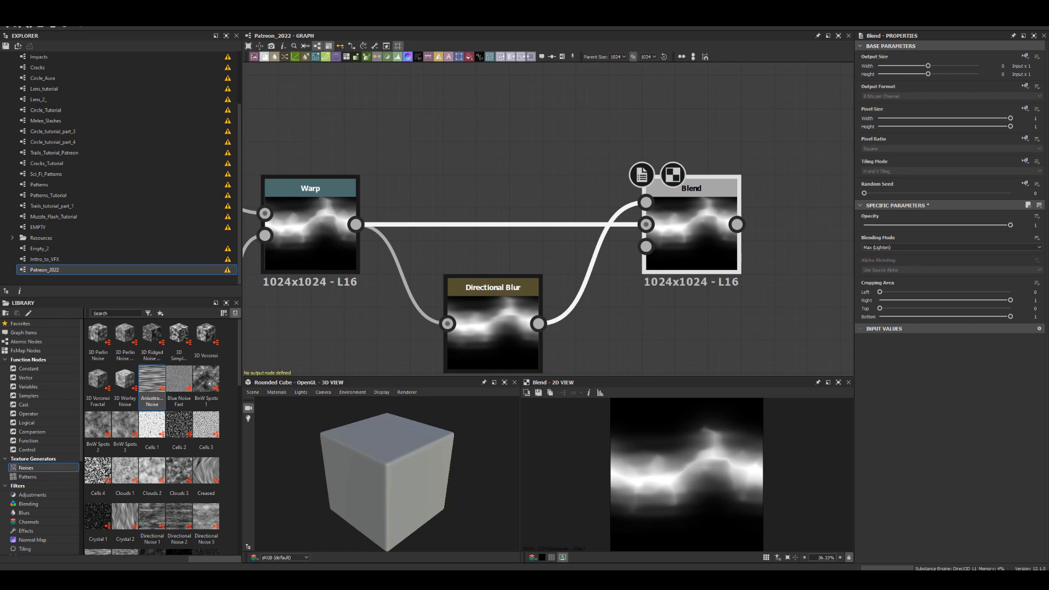
pyautogui.scroll(6, 656, 460)
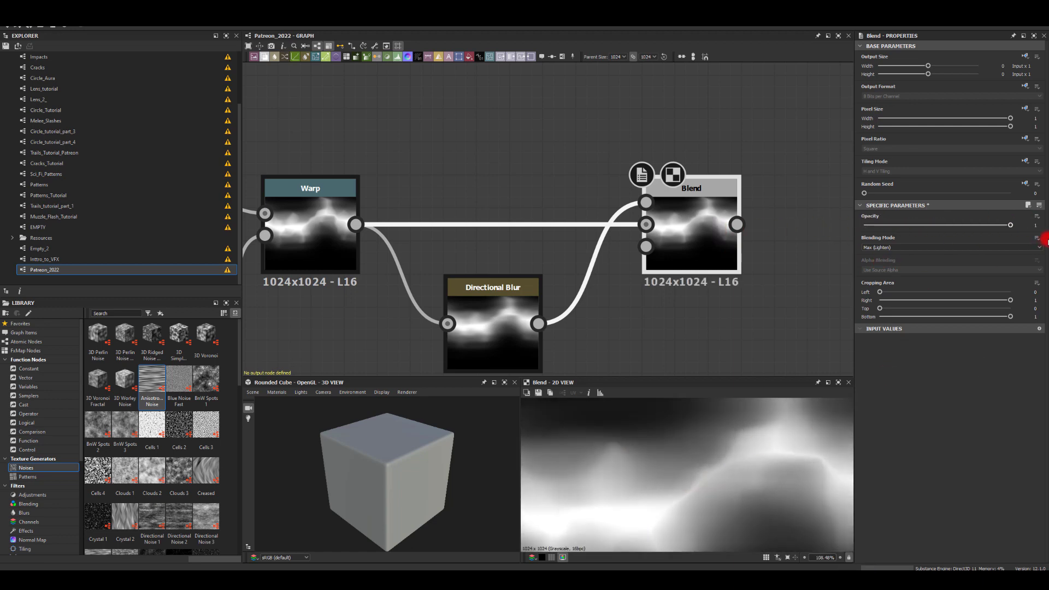
pyautogui.moveTo(1010, 224); pyautogui.dragTo(862, 224)
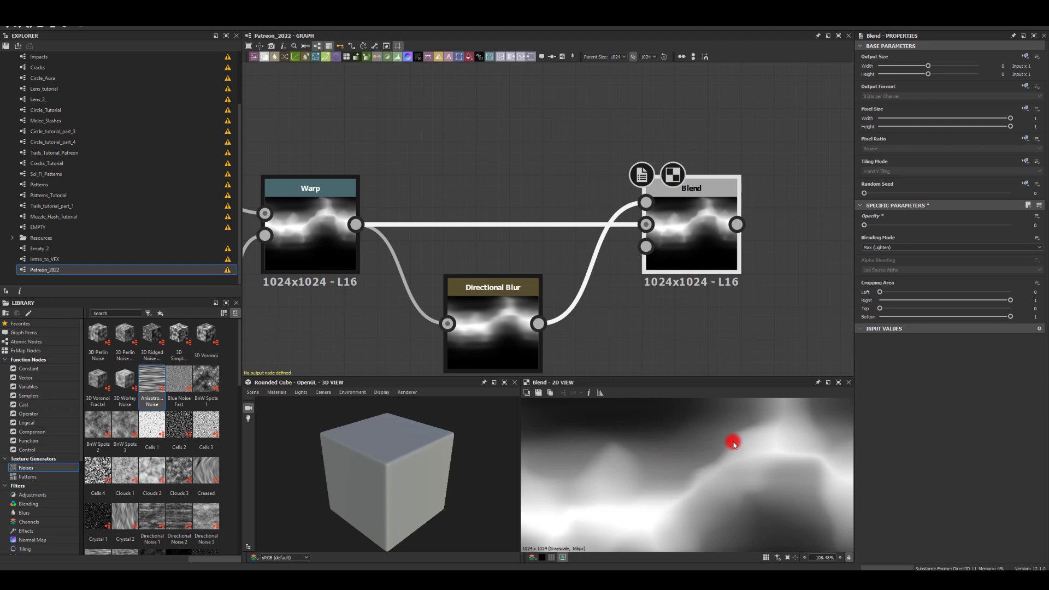
pyautogui.moveTo(884, 223); pyautogui.dragTo(1034, 229)
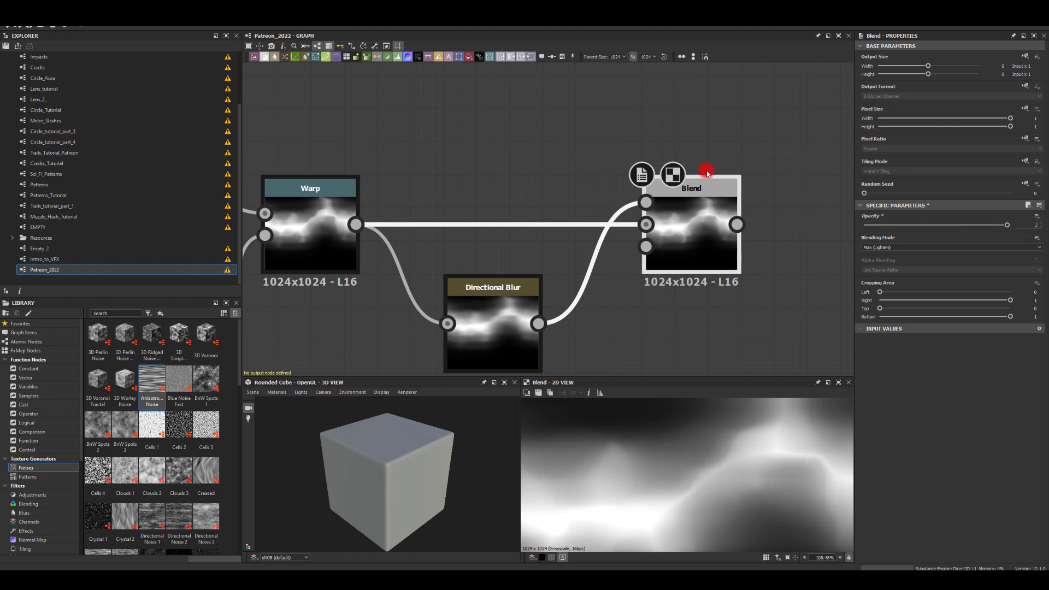
pyautogui.scroll(-3, 759, 185)
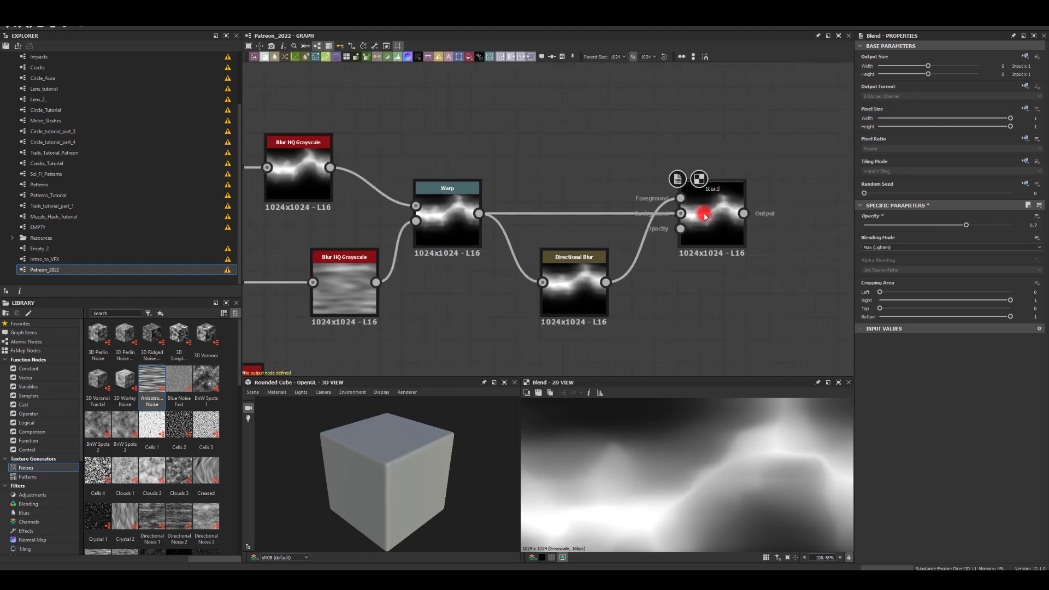
# - Connect the Max (Lighten) Blend output to the Background of a new Blend node placed farther along the graph
pyautogui.moveTo(725, 164); pyautogui.dragTo(537, 152, button='middle')
pyautogui.moveTo(670, 192); pyautogui.dragTo(616, 224, button='middle')
pyautogui.scroll(-3, 672, 460)
pyautogui.scroll(-1, 648, 475)
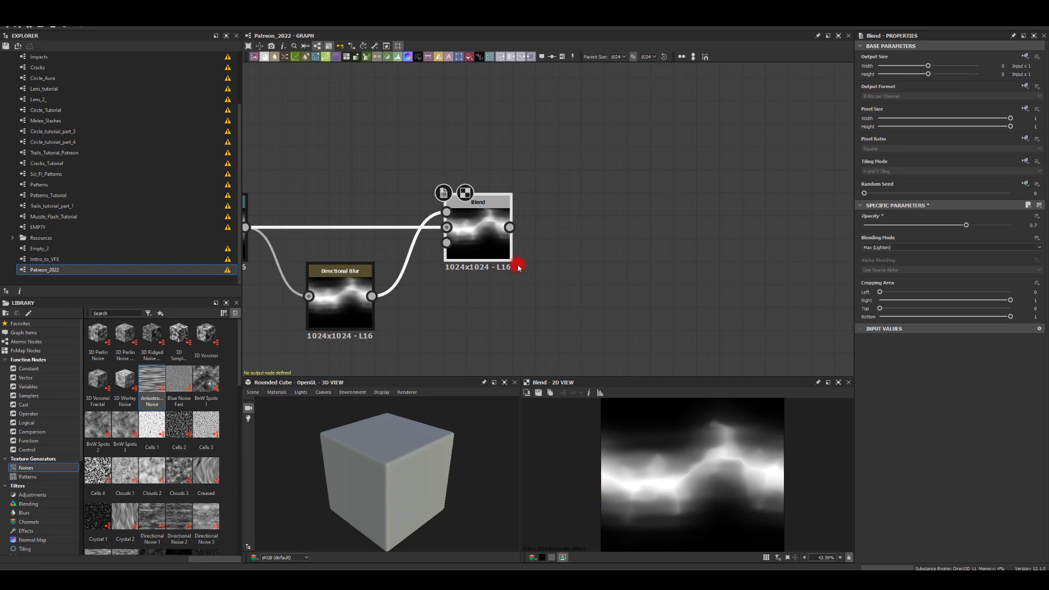
pyautogui.moveTo(509, 230); pyautogui.dragTo(791, 200)
pyautogui.write('bl')
pyautogui.click(737, 235)
pyautogui.moveTo(558, 298); pyautogui.dragTo(497, 216, button='middle')
pyautogui.moveTo(740, 132); pyautogui.dragTo(763, 143)
# - Add a Gradient Linear 3 node below the two Blend nodes and set its Rotation to 90
pyautogui.click(595, 237)
pyautogui.press('space')
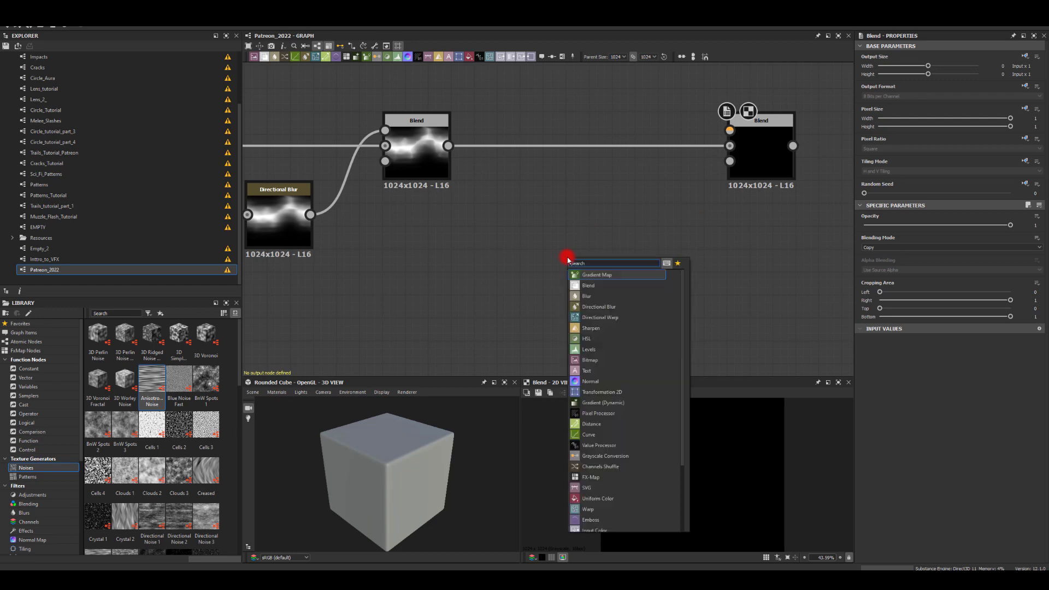
pyautogui.write('grad')
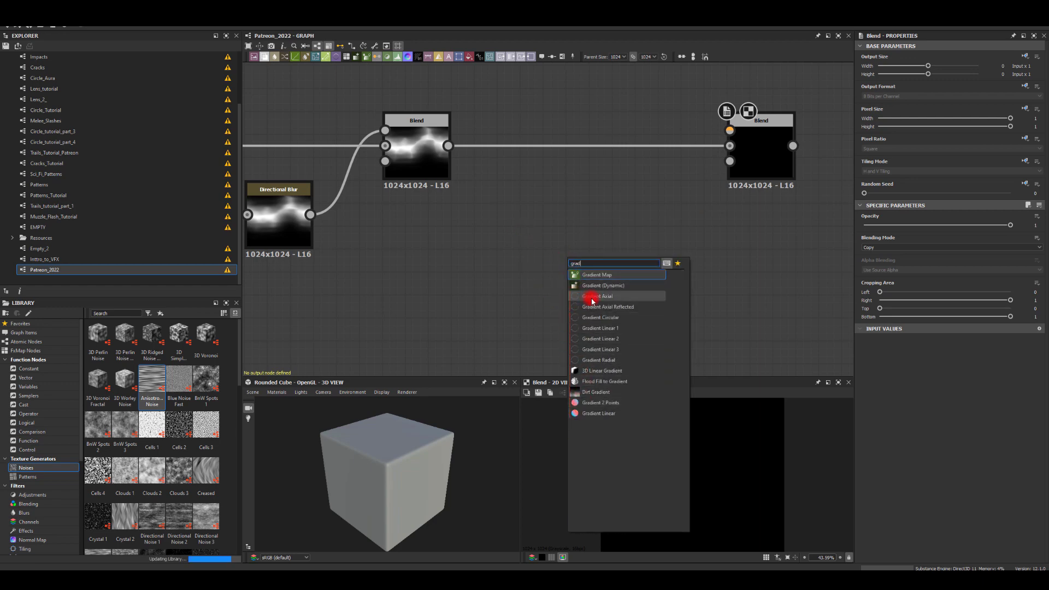
pyautogui.click(589, 350)
pyautogui.click(880, 455)
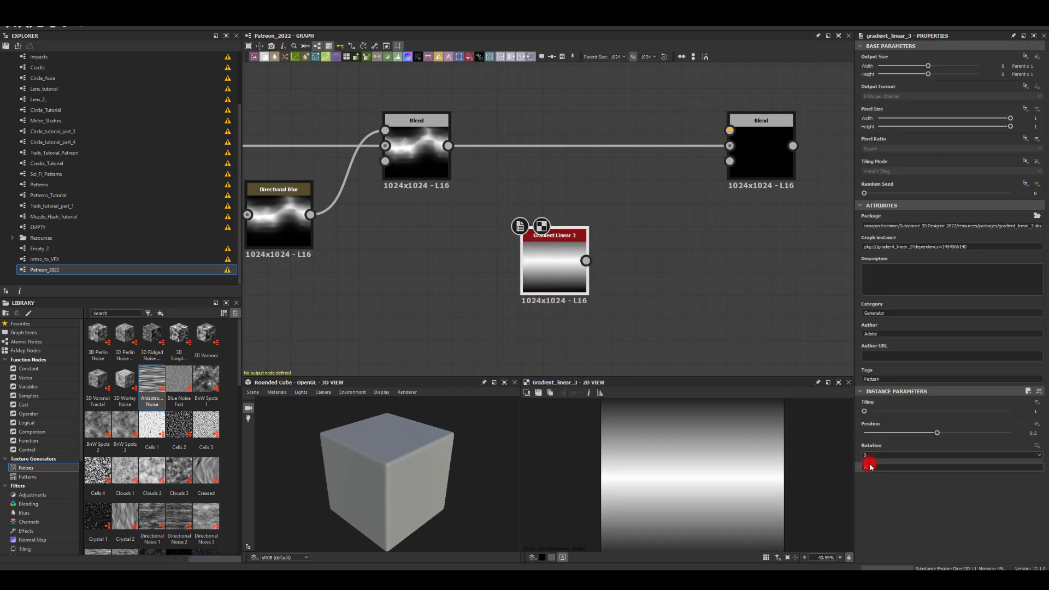
pyautogui.click(869, 466)
# - Connect a Histogram Scan node to the Gradient Linear 3 output and set its Position to 0.91
pyautogui.moveTo(557, 282)
pyautogui.mouseDown()
pyautogui.moveTo(488, 282)
pyautogui.moveTo(618, 221)
pyautogui.mouseUp()
pyautogui.write('scan')
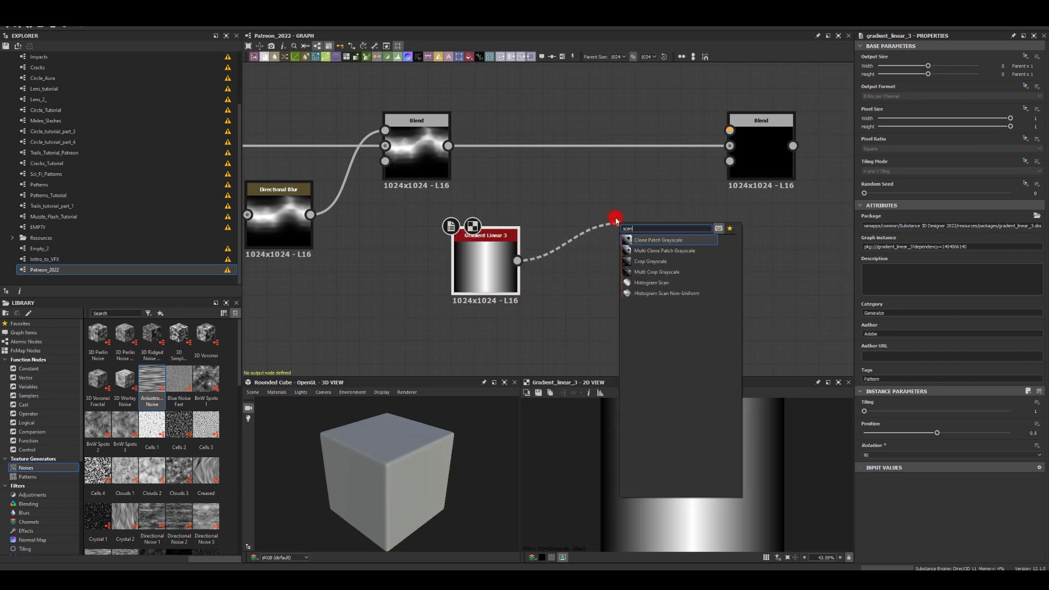
pyautogui.click(630, 284)
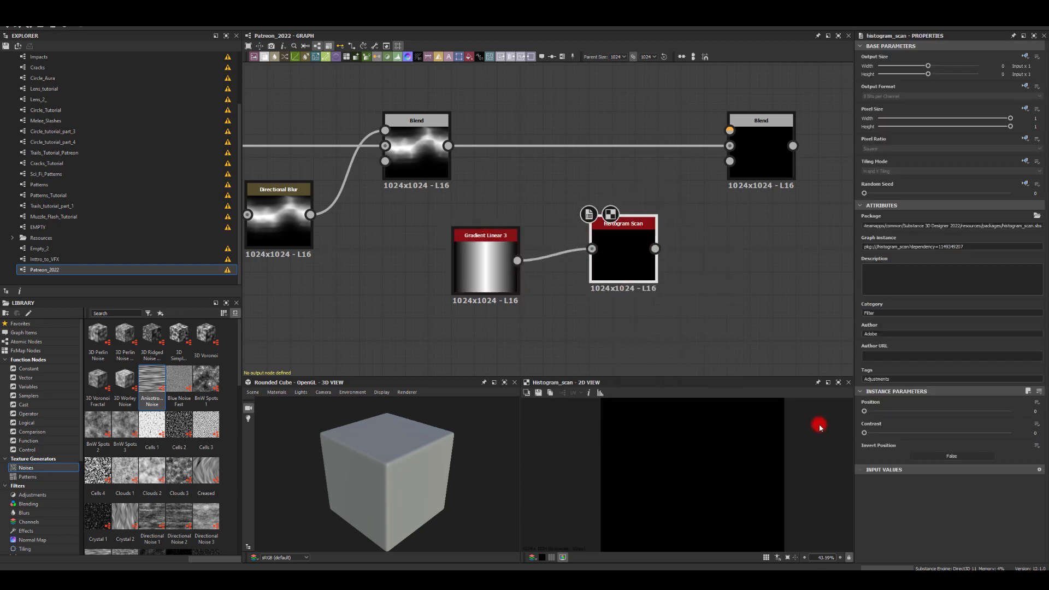
pyautogui.moveTo(864, 412); pyautogui.dragTo(992, 415)
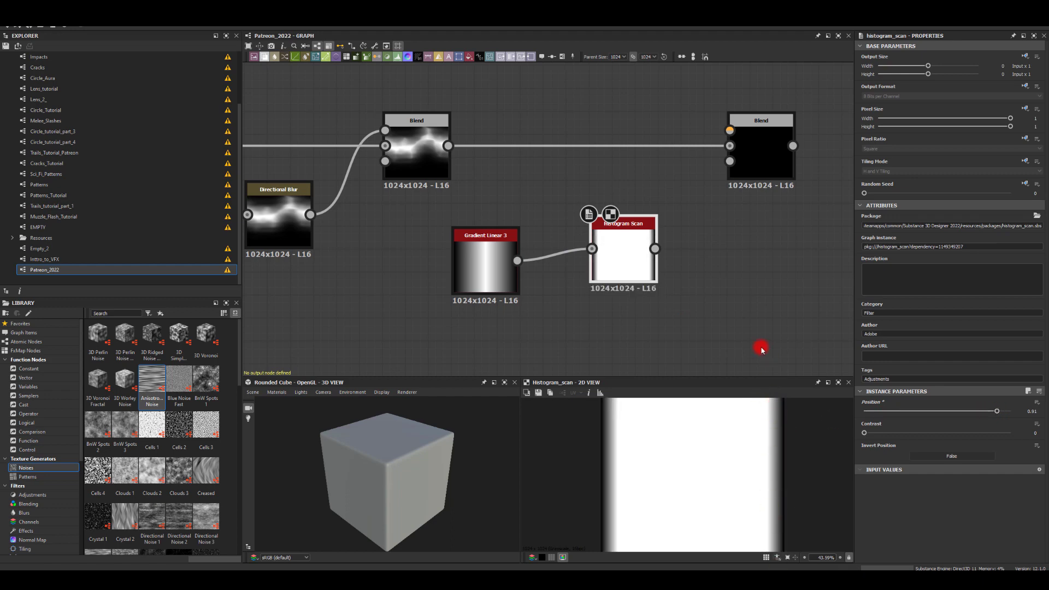
# - Feed the Histogram Scan into the new Blend's Foreground and set its Blending Mode to Multiply
pyautogui.moveTo(625, 251); pyautogui.dragTo(756, 141)
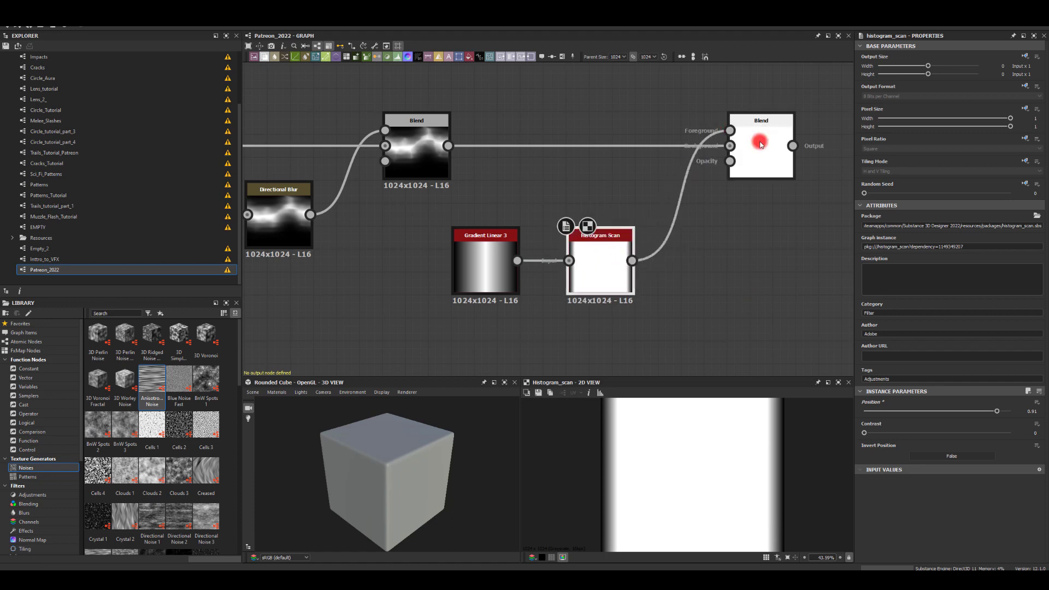
pyautogui.click(756, 140)
pyautogui.click(874, 250)
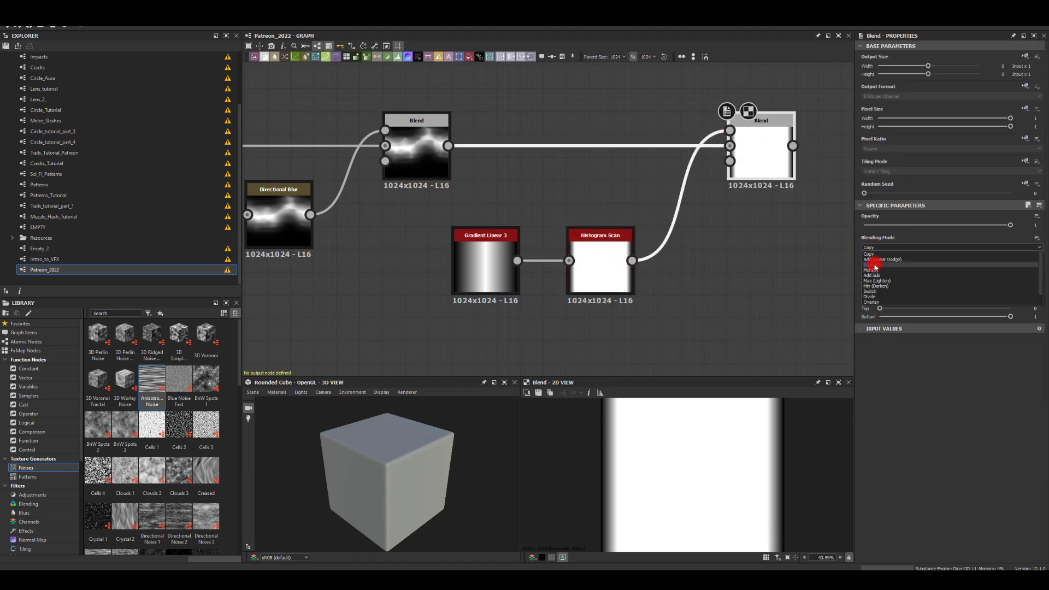
pyautogui.click(814, 270)
pyautogui.click(732, 266)
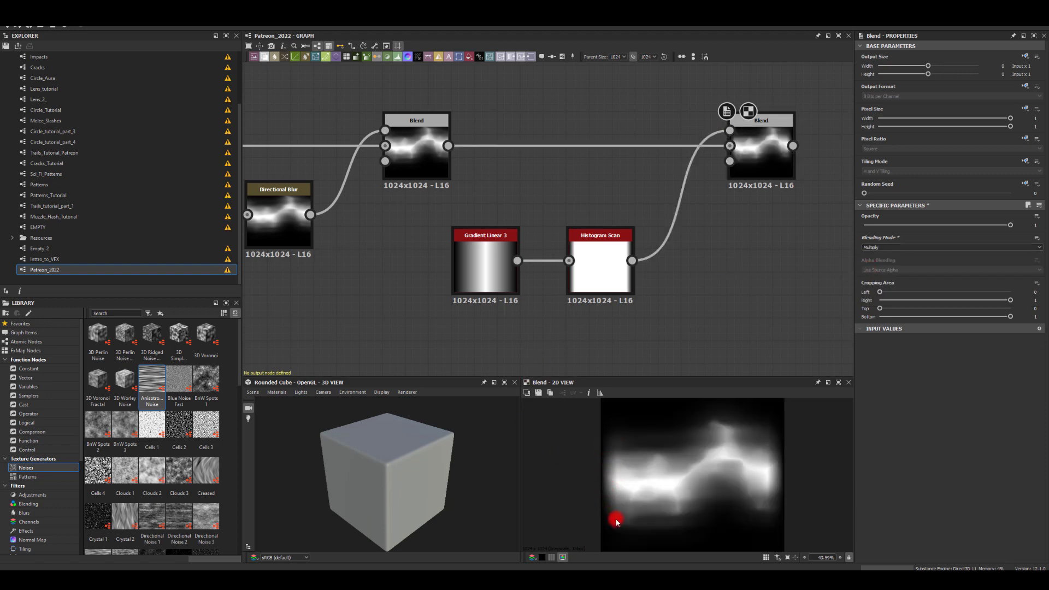
# - Insert a Blur HQ Grayscale node between the Histogram Scan and the Multiply Blend's Foreground, and preview the Blend
pyautogui.doubleClick(624, 273)
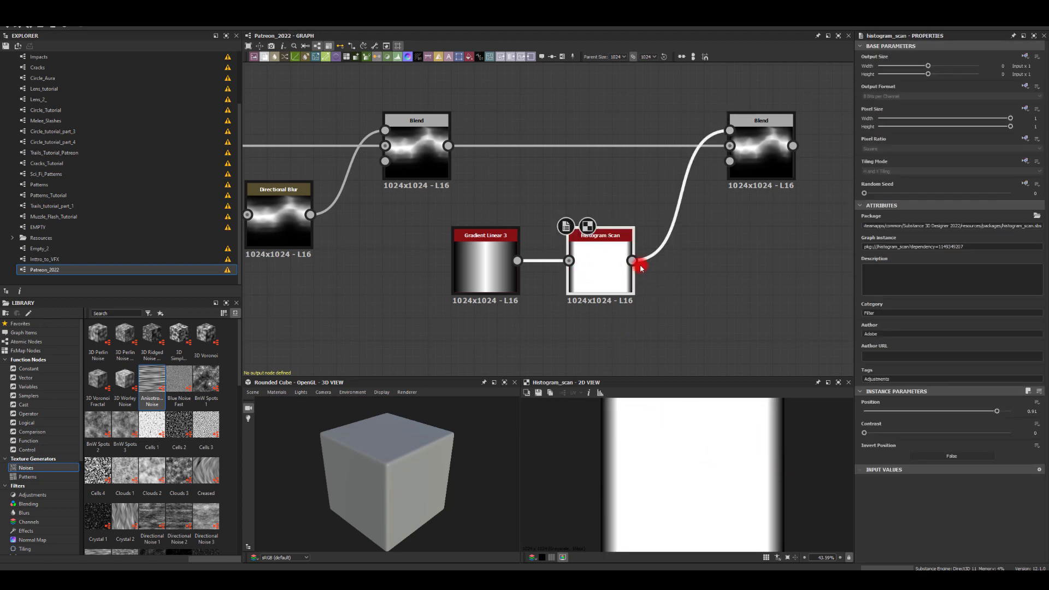
pyautogui.moveTo(641, 267); pyautogui.dragTo(729, 131)
pyautogui.write('bl')
pyautogui.click(712, 314)
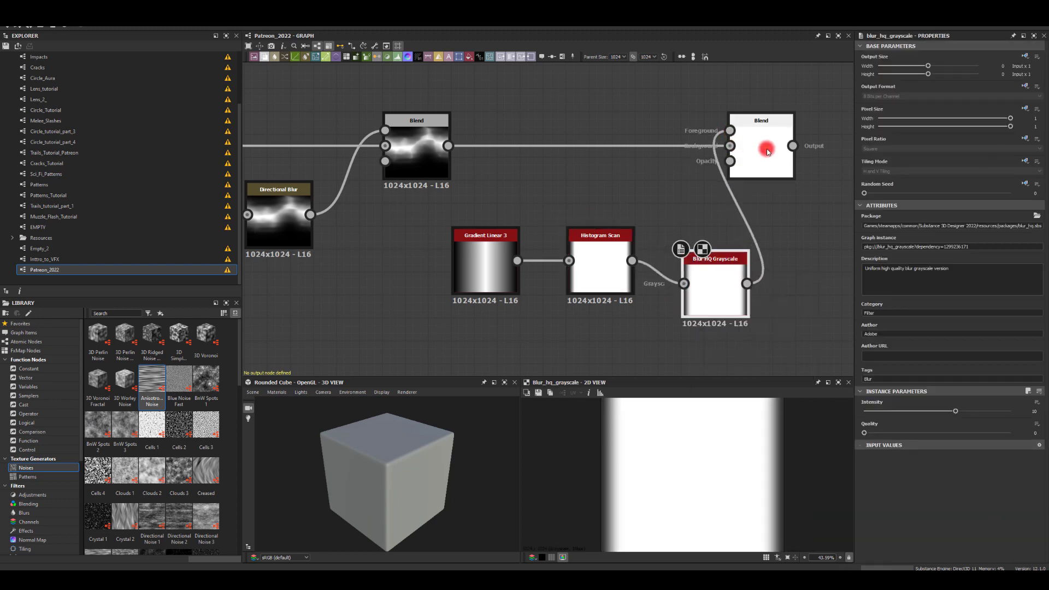
pyautogui.doubleClick(766, 151)
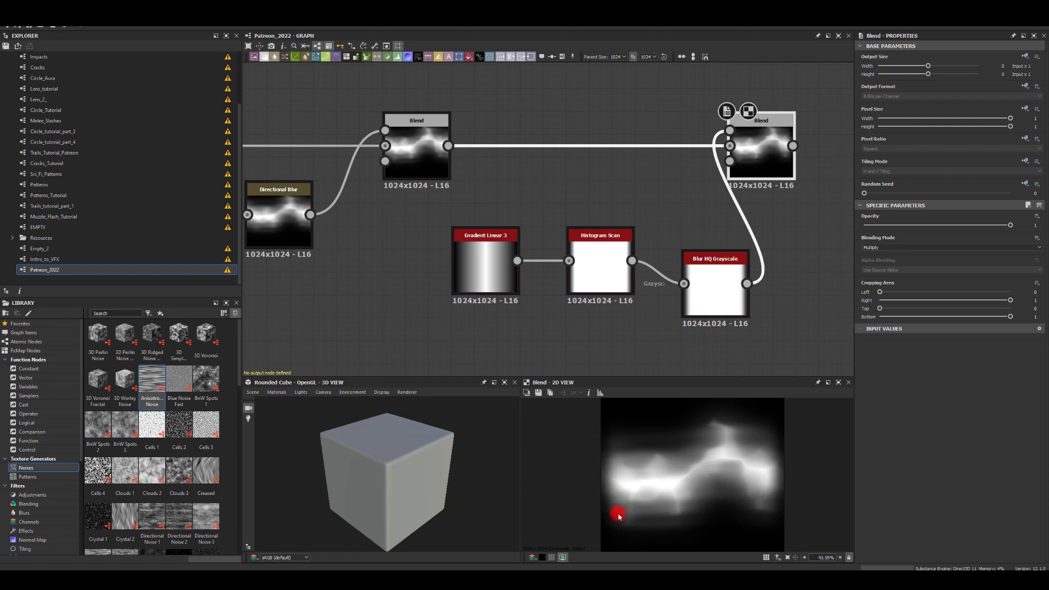
# - Set the Histogram Scan's Position to 0.85 and its Contrast to 0.41 to adjust the edge mask
pyautogui.click(482, 267)
pyautogui.click(601, 268)
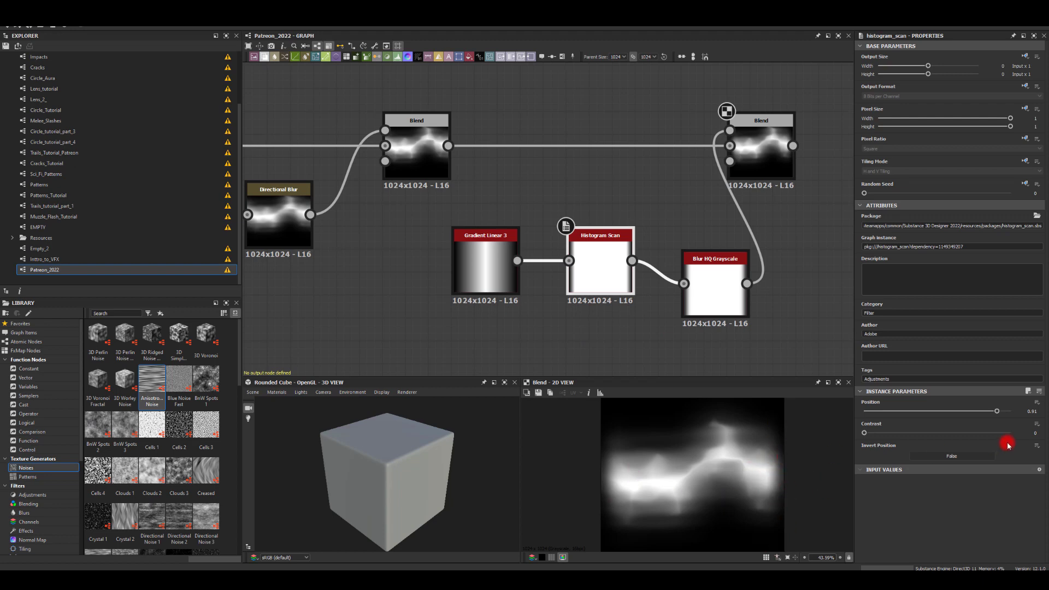
pyautogui.moveTo(997, 412); pyautogui.dragTo(983, 415)
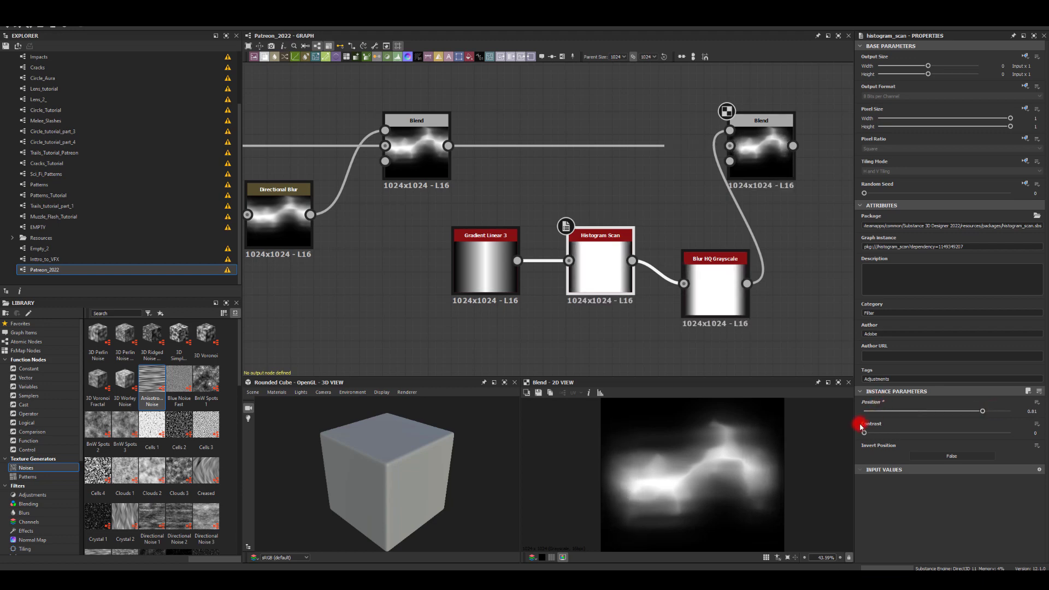
pyautogui.moveTo(865, 435); pyautogui.dragTo(924, 434)
pyautogui.moveTo(981, 411); pyautogui.dragTo(989, 411)
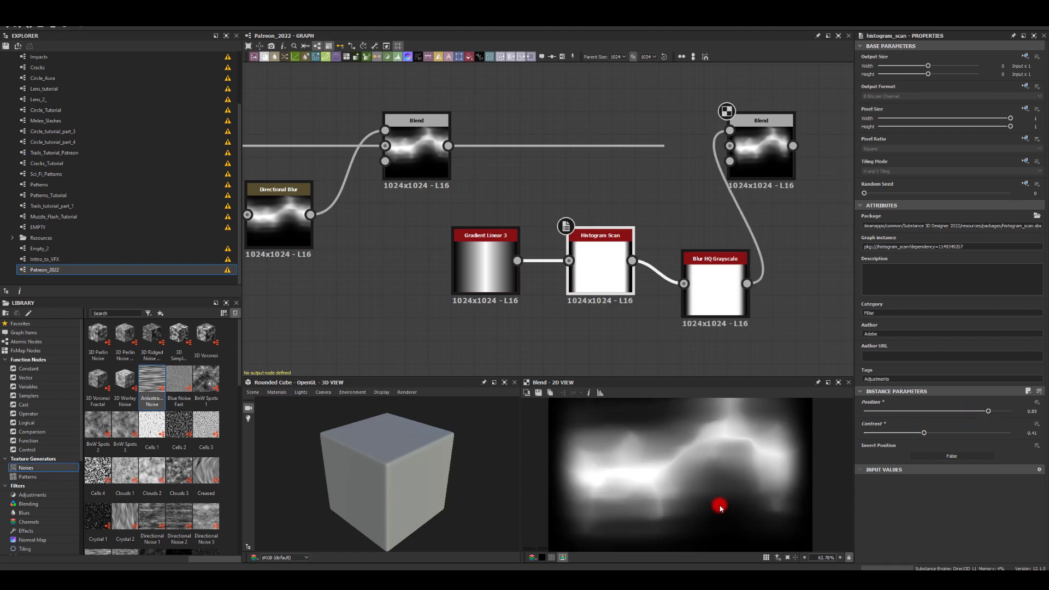
pyautogui.scroll(3, 756, 457)
pyautogui.scroll(3, 590, 480)
pyautogui.moveTo(590, 480); pyautogui.dragTo(752, 482, button='middle')
pyautogui.scroll(-5, 668, 438)
pyautogui.scroll(7, 712, 468)
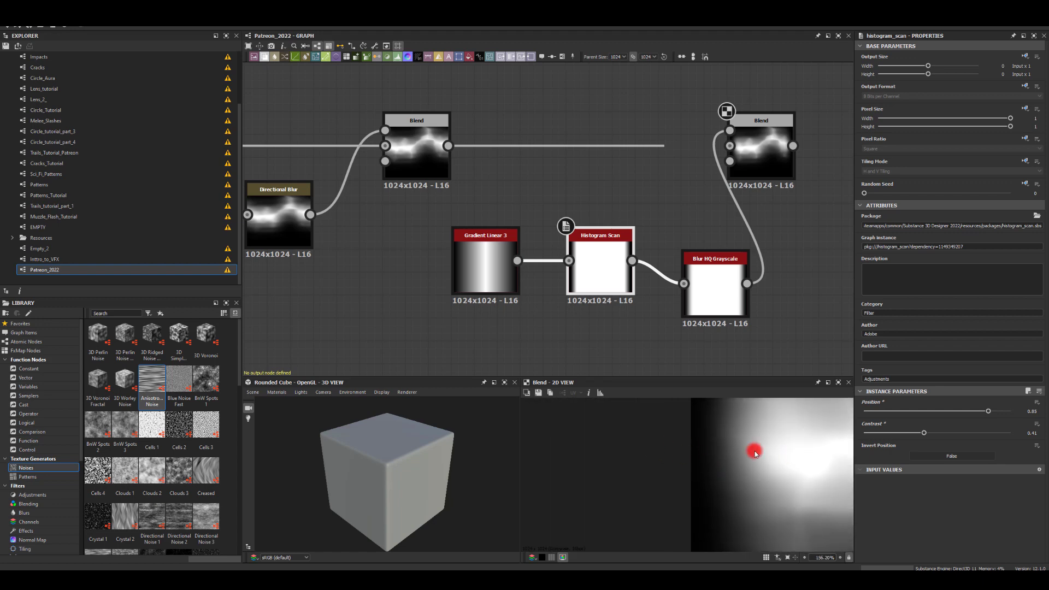
pyautogui.scroll(-8, 754, 454)
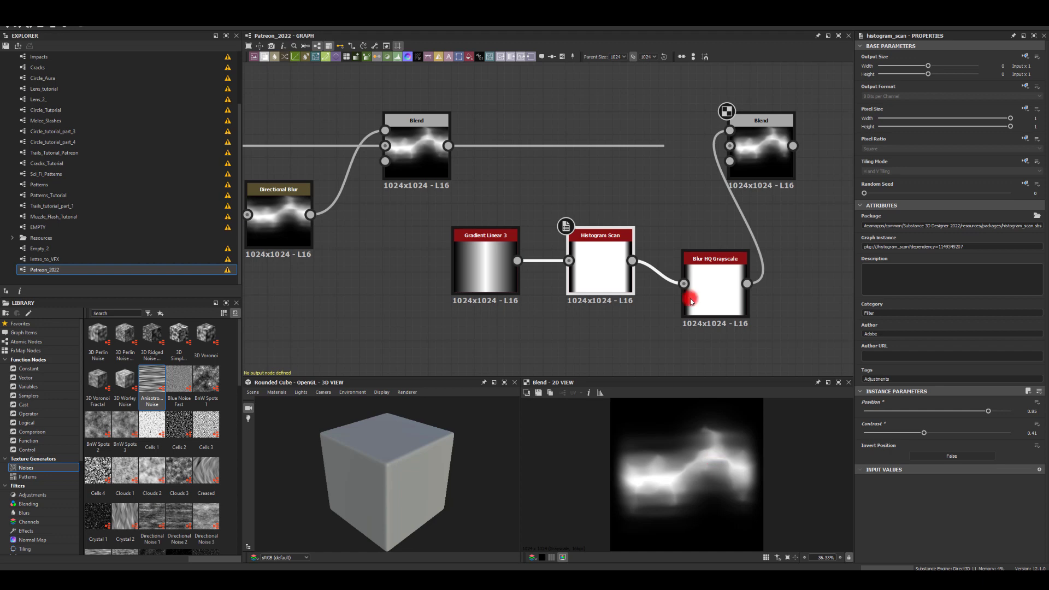
# - Move the Blur HQ Grayscale node into line beside the Histogram Scan node
pyautogui.moveTo(724, 294); pyautogui.dragTo(702, 271)
pyautogui.scroll(1, 736, 437)
pyautogui.scroll(-1, 666, 259)
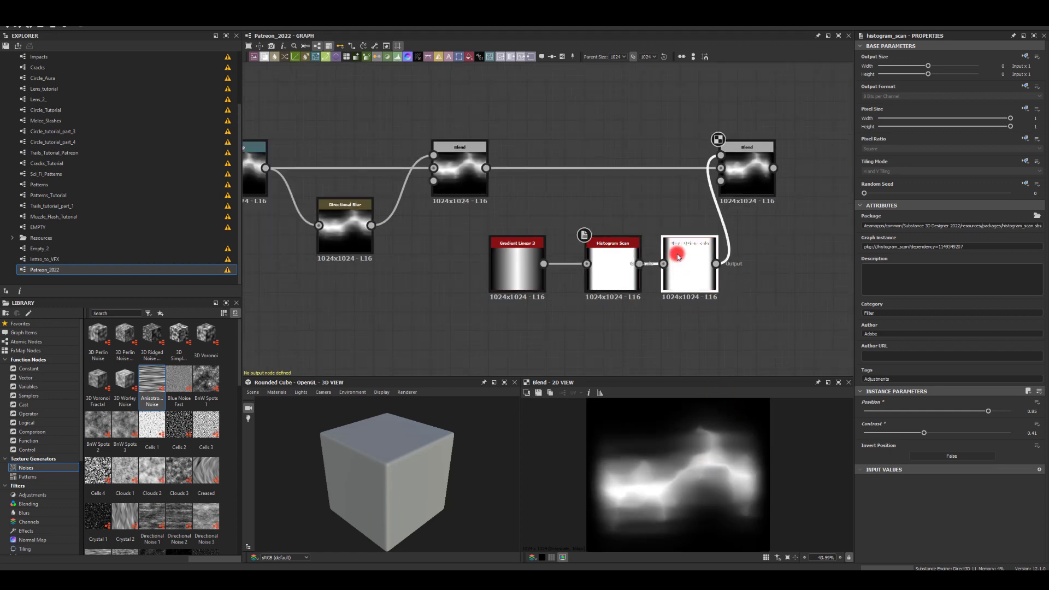
pyautogui.scroll(4, 660, 254)
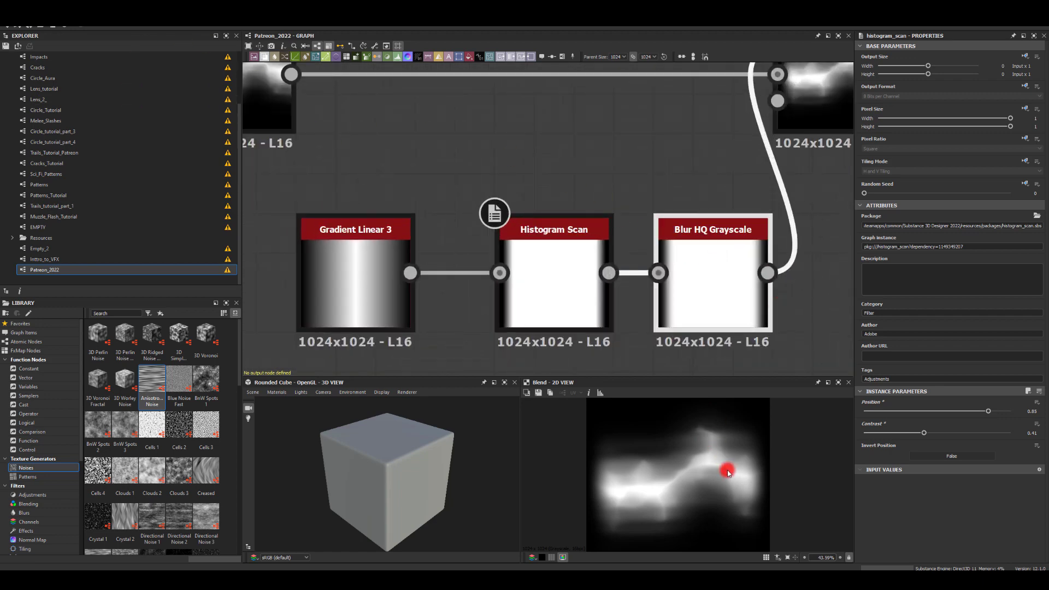
pyautogui.scroll(5, 767, 503)
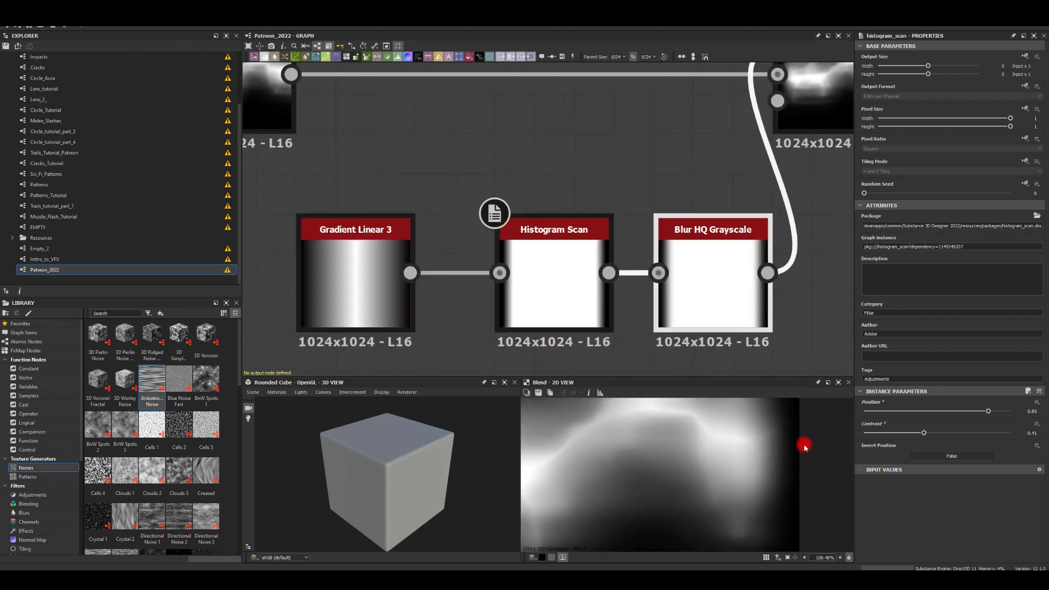
pyautogui.scroll(-5, 796, 441)
pyautogui.scroll(-1, 726, 480)
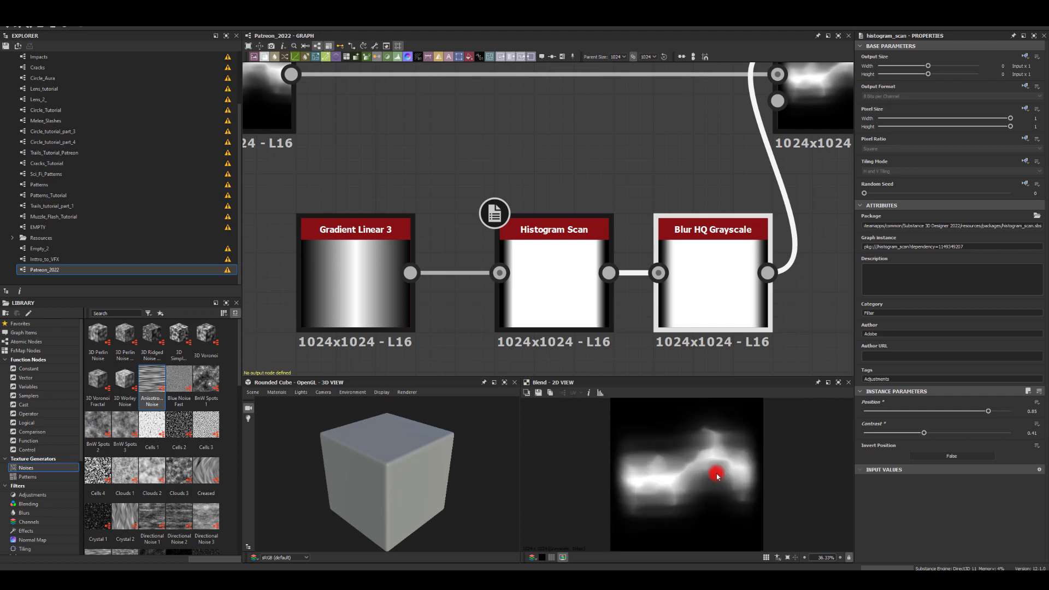
# - Select the Gradient Linear 3, Histogram Scan and Blur HQ Grayscale nodes and shift them together beneath the earlier Blend
pyautogui.scroll(-1, 646, 159)
pyautogui.scroll(-2, 483, 176)
pyautogui.moveTo(359, 198); pyautogui.dragTo(631, 283)
pyautogui.moveTo(631, 284); pyautogui.dragTo(564, 271)
pyautogui.moveTo(724, 259); pyautogui.dragTo(700, 283, button='middle')
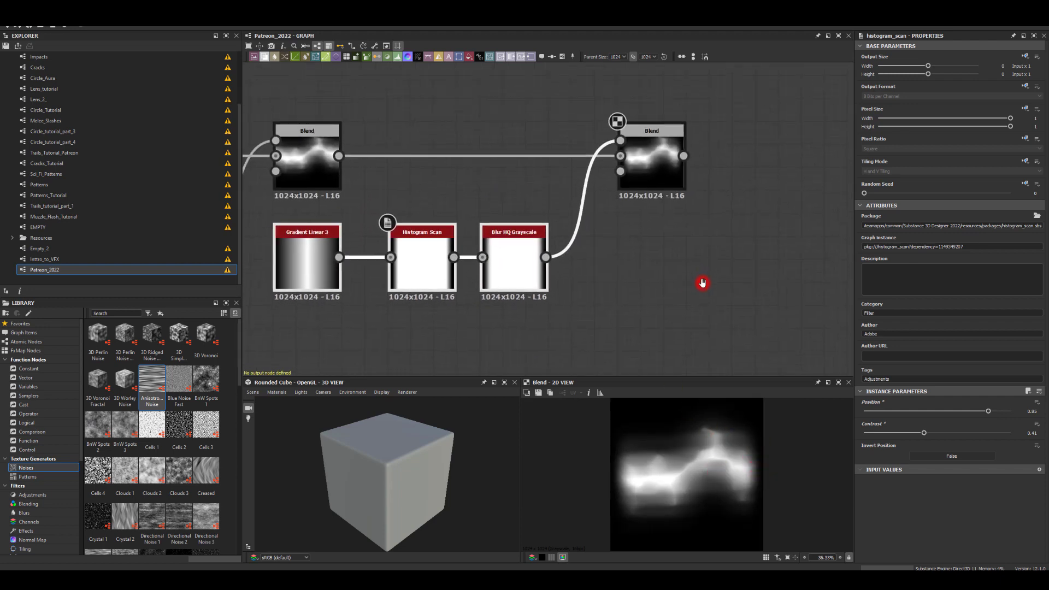
# - Duplicate the streak's RGBA Merge node beside the Multiply Blend and feed the Blend's output into its red, green and blue inputs
pyautogui.click(634, 164)
pyautogui.scroll(-3, 625, 299)
pyautogui.moveTo(606, 339); pyautogui.dragTo(723, 227, button='middle')
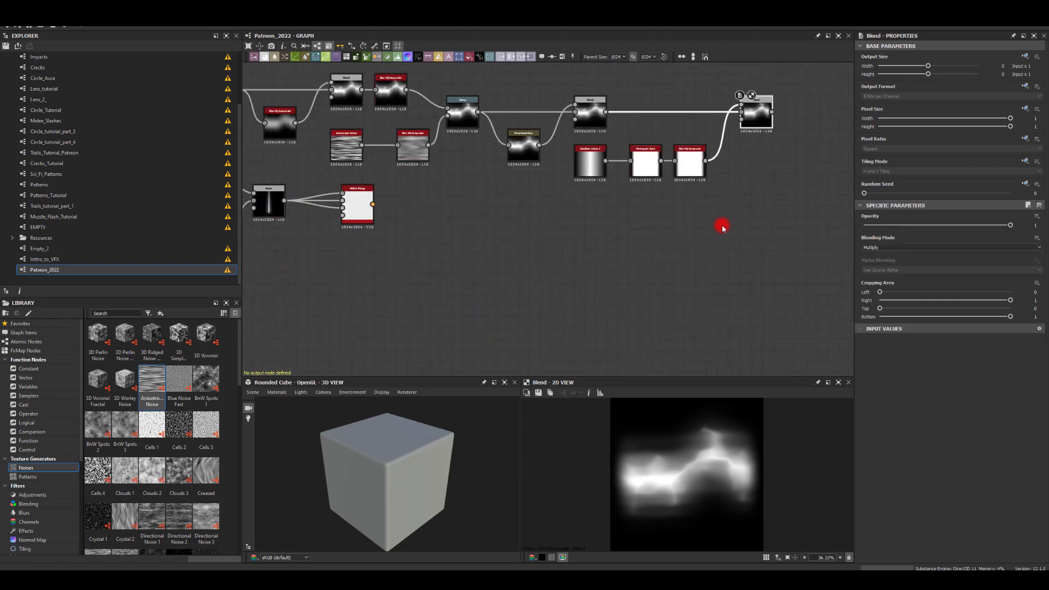
pyautogui.scroll(-3, 723, 227)
pyautogui.moveTo(576, 271); pyautogui.dragTo(620, 255, button='middle')
pyautogui.click(522, 202)
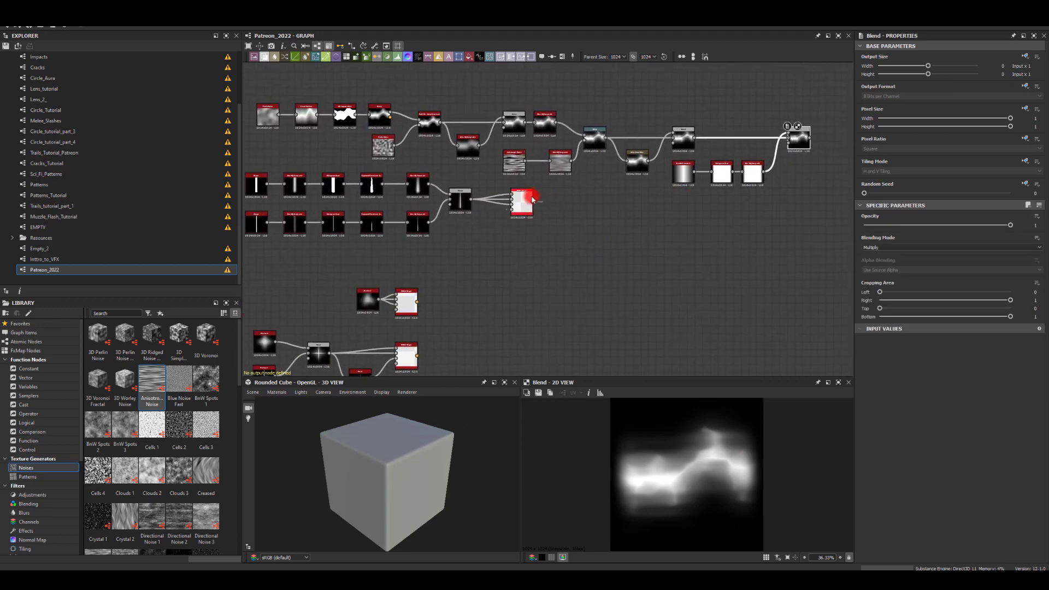
pyautogui.moveTo(684, 343); pyautogui.dragTo(610, 356, button='middle')
pyautogui.scroll(5, 699, 161)
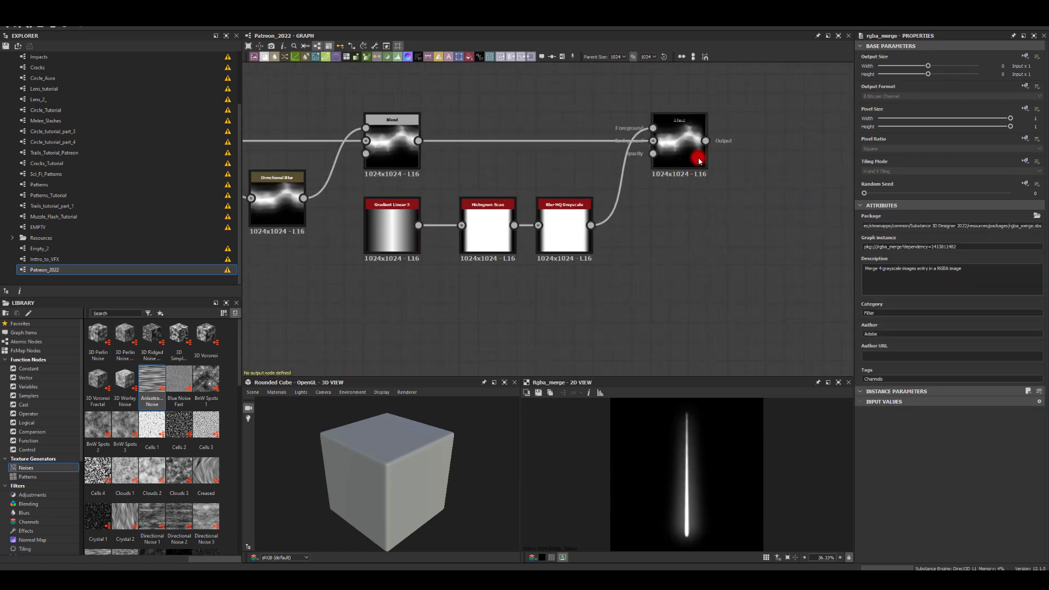
pyautogui.moveTo(727, 142); pyautogui.dragTo(770, 122)
pyautogui.click(769, 149)
pyautogui.moveTo(706, 141); pyautogui.dragTo(786, 136)
# - Review the glow, flare, streak and energy trail node chains across the graph
pyautogui.scroll(-5, 781, 158)
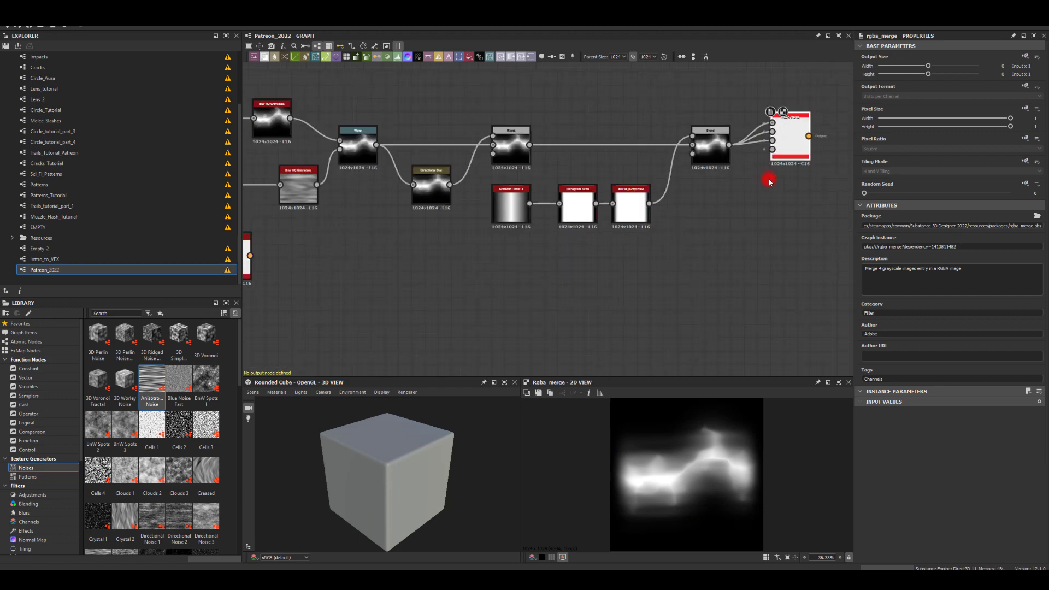
pyautogui.moveTo(627, 283); pyautogui.dragTo(655, 227, button='middle')
pyautogui.moveTo(598, 259); pyautogui.dragTo(700, 178, button='middle')
pyautogui.scroll(-1, 634, 232)
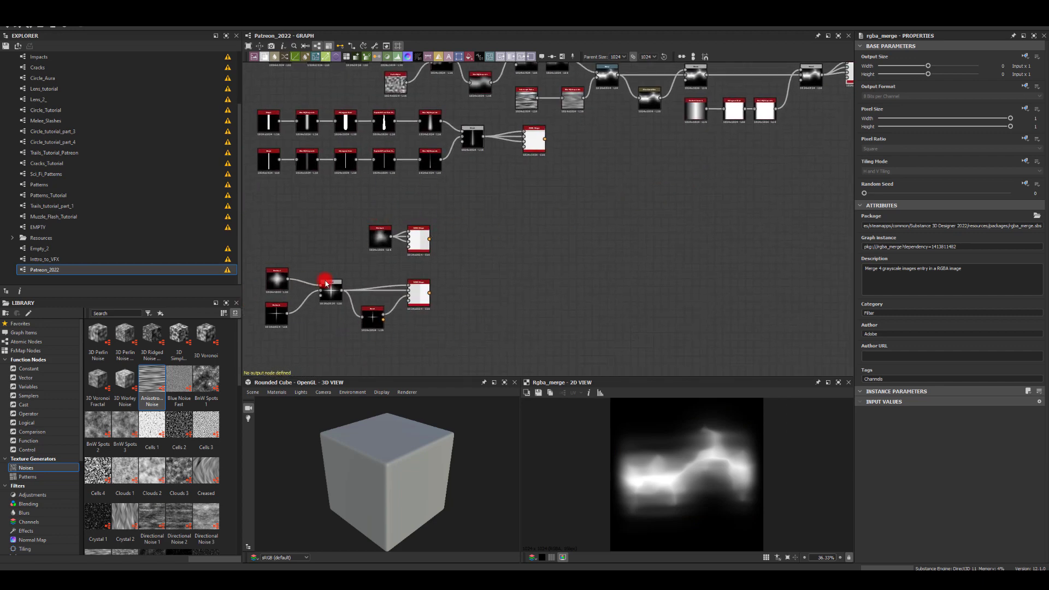
pyautogui.moveTo(578, 197); pyautogui.dragTo(428, 279, button='middle')
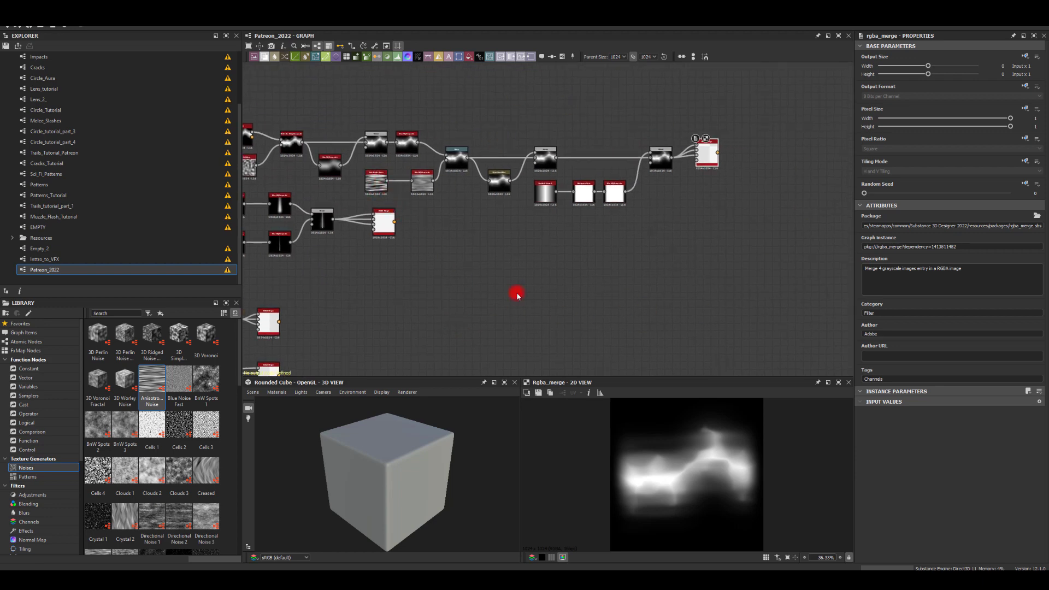
pyautogui.moveTo(694, 104); pyautogui.dragTo(597, 220, button='middle')
pyautogui.scroll(4, 599, 221)
pyautogui.moveTo(496, 373); pyautogui.dragTo(502, 167, button='middle')
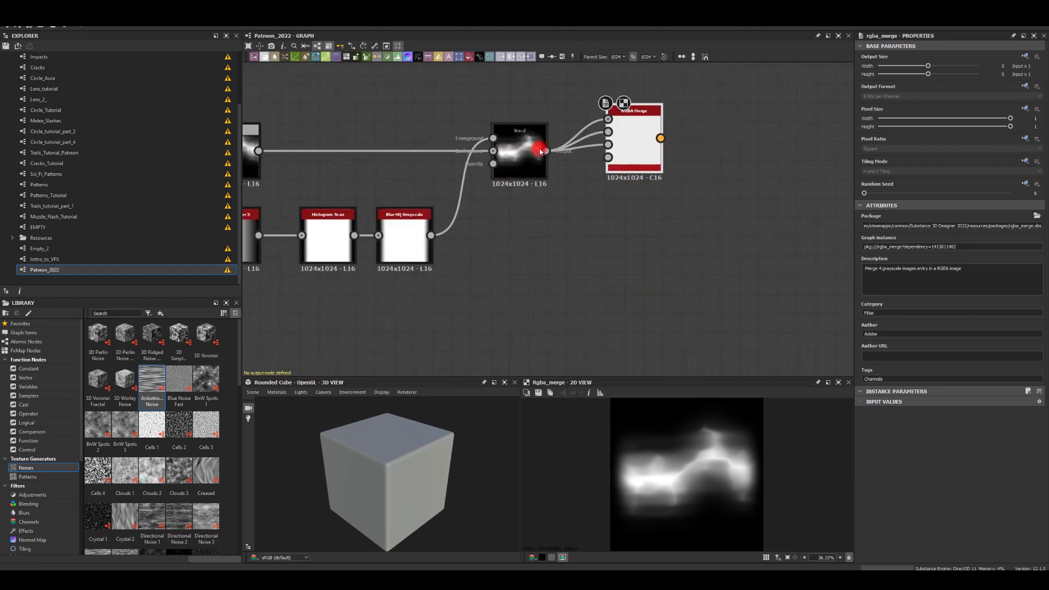
# - Try a Bevel node on the Multiply Blend's output with a Distance of -0.17, and delete it
pyautogui.moveTo(541, 152); pyautogui.dragTo(621, 270)
pyautogui.write('bevel')
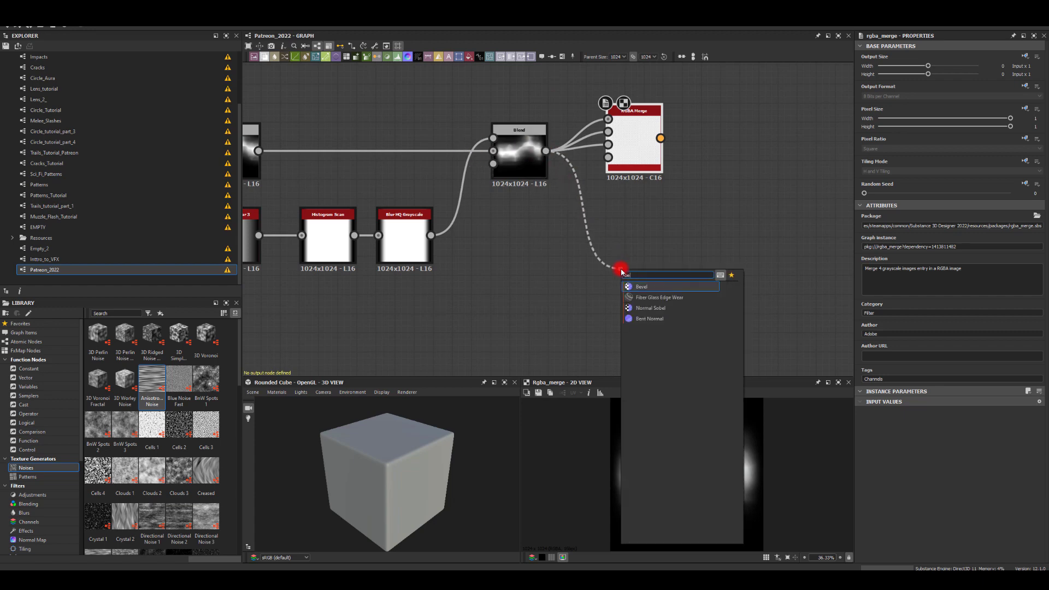
pyautogui.press('Return')
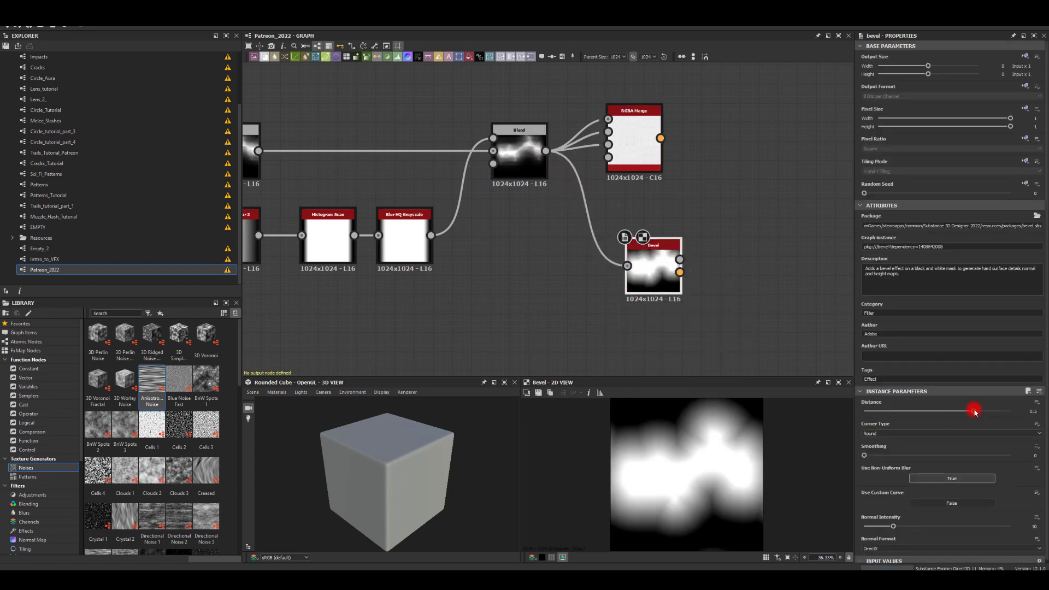
pyautogui.moveTo(973, 410); pyautogui.dragTo(924, 411)
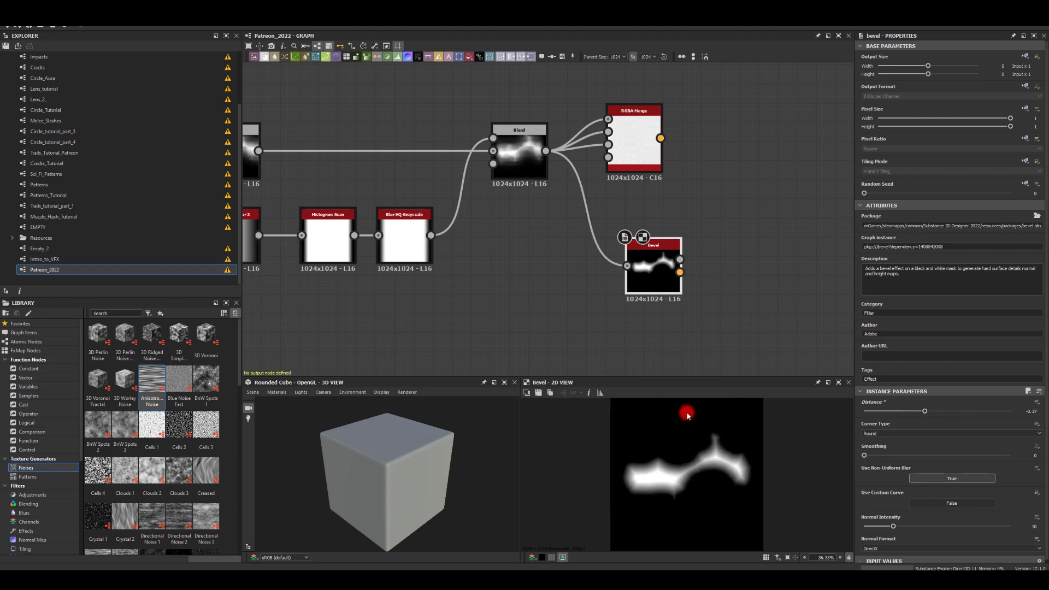
pyautogui.press('Delete')
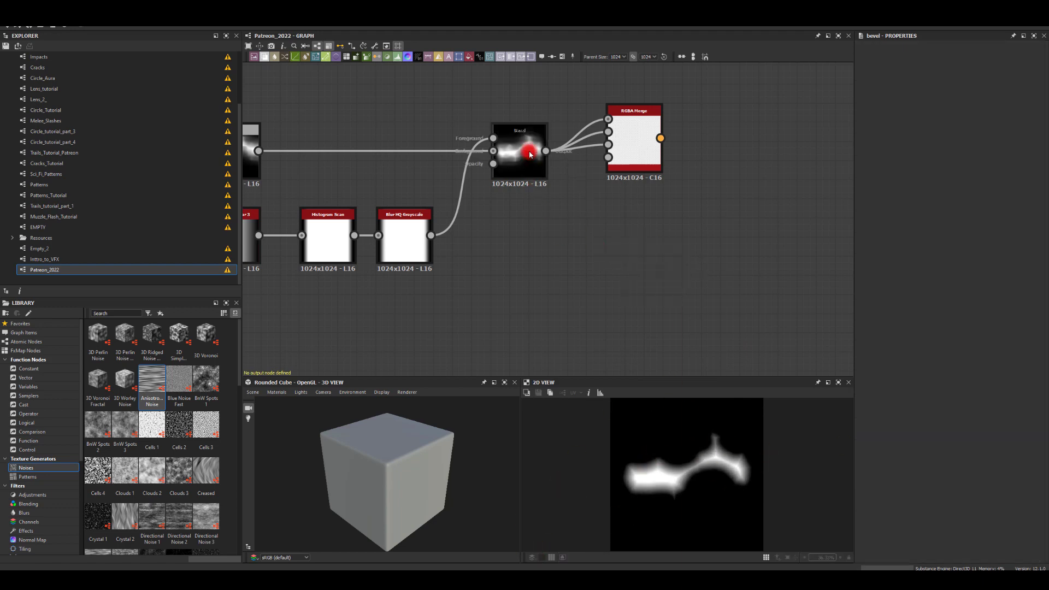
# - Preview the Multiply Blend and look over the complete graph layout
pyautogui.click(529, 155)
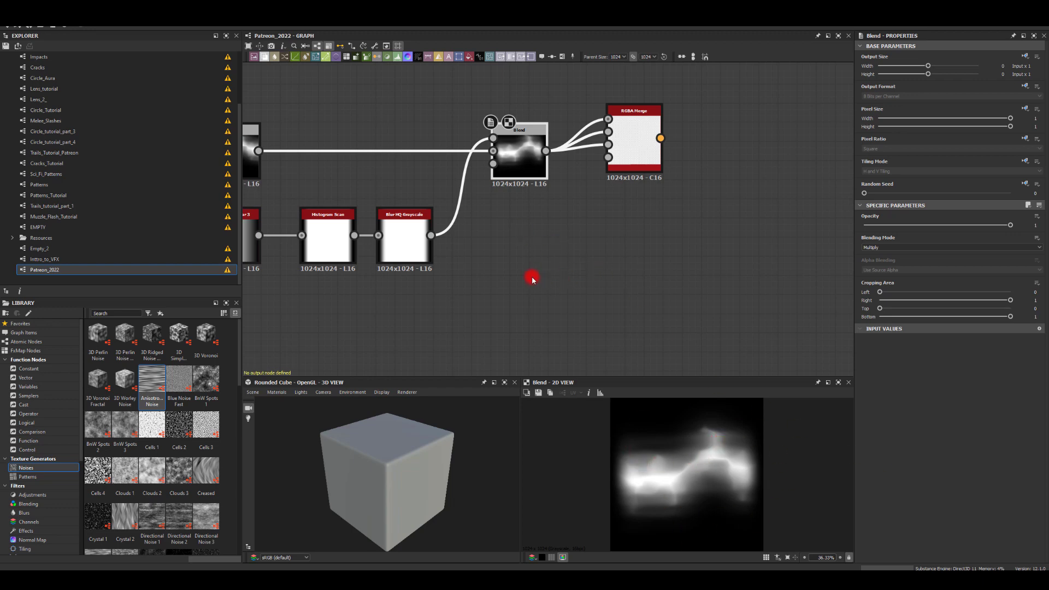
pyautogui.scroll(-6, 611, 227)
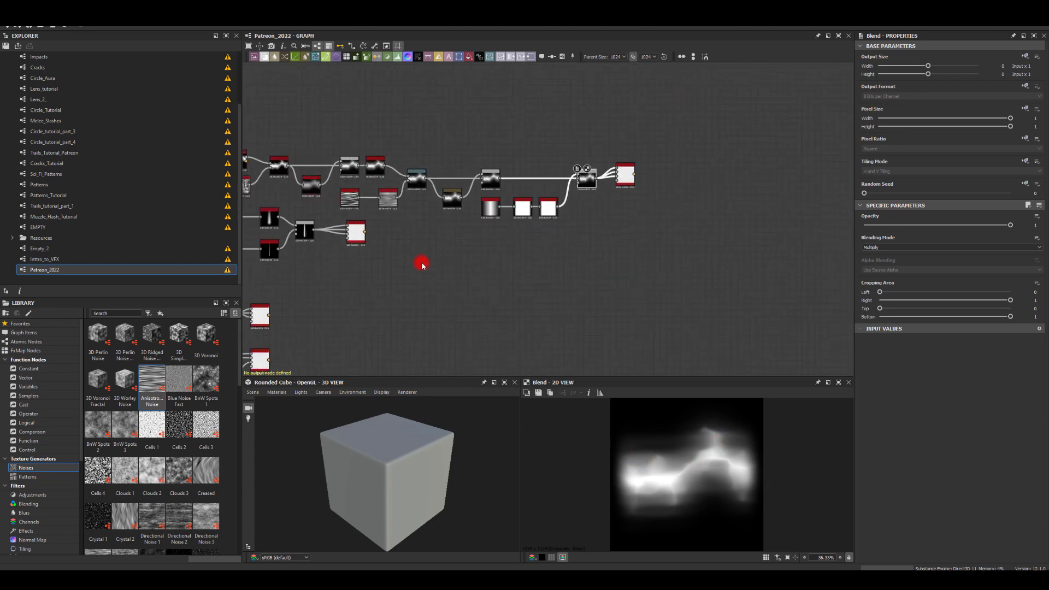
pyautogui.moveTo(627, 252); pyautogui.dragTo(598, 229, button='middle')
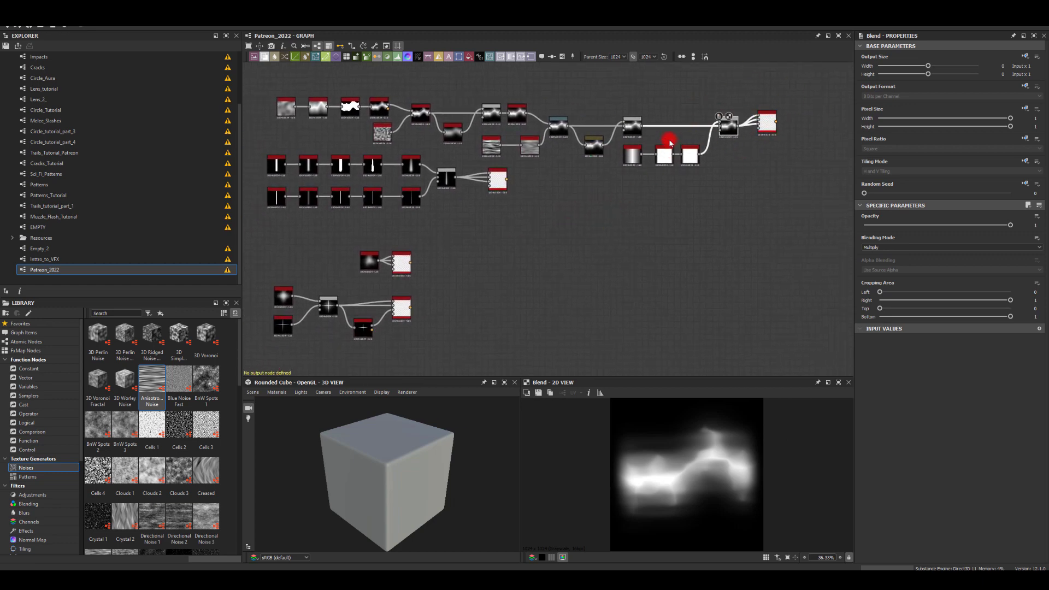
pyautogui.moveTo(530, 225); pyautogui.dragTo(558, 215, button='middle')
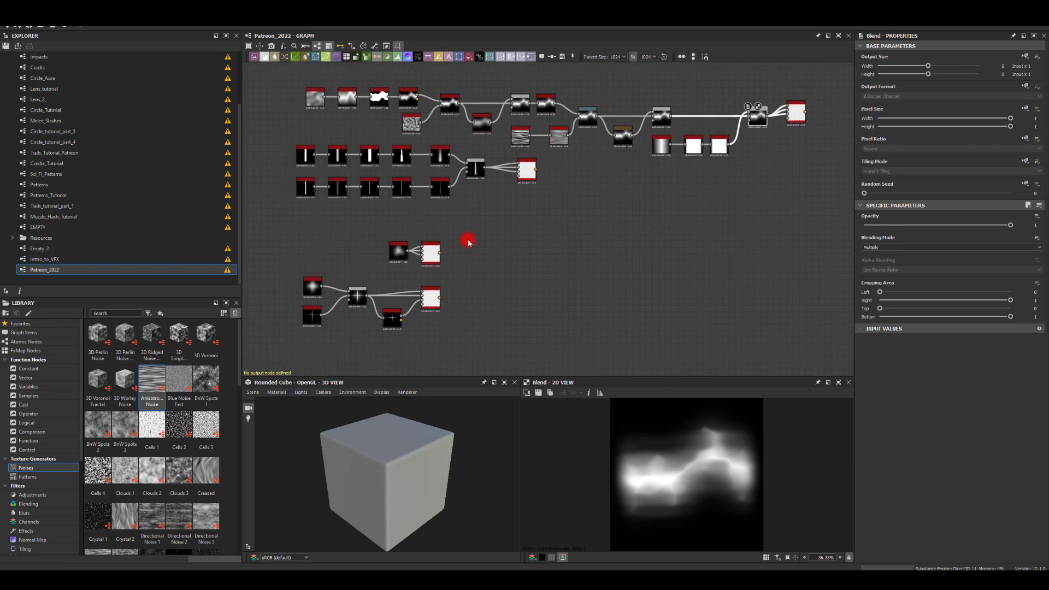
pyautogui.moveTo(468, 241)
pyautogui.mouseDown(button='middle')
pyautogui.moveTo(542, 212)
pyautogui.moveTo(457, 249)
pyautogui.mouseUp(button='middle')
pyautogui.moveTo(561, 257); pyautogui.dragTo(534, 265, button='middle')
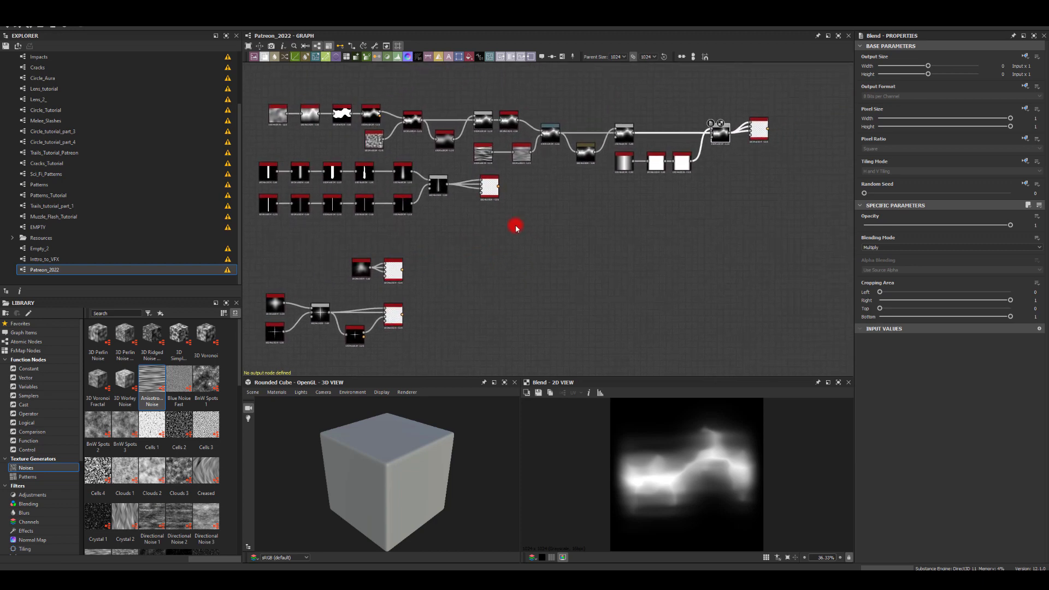
pyautogui.moveTo(562, 219); pyautogui.dragTo(514, 246, button='middle')
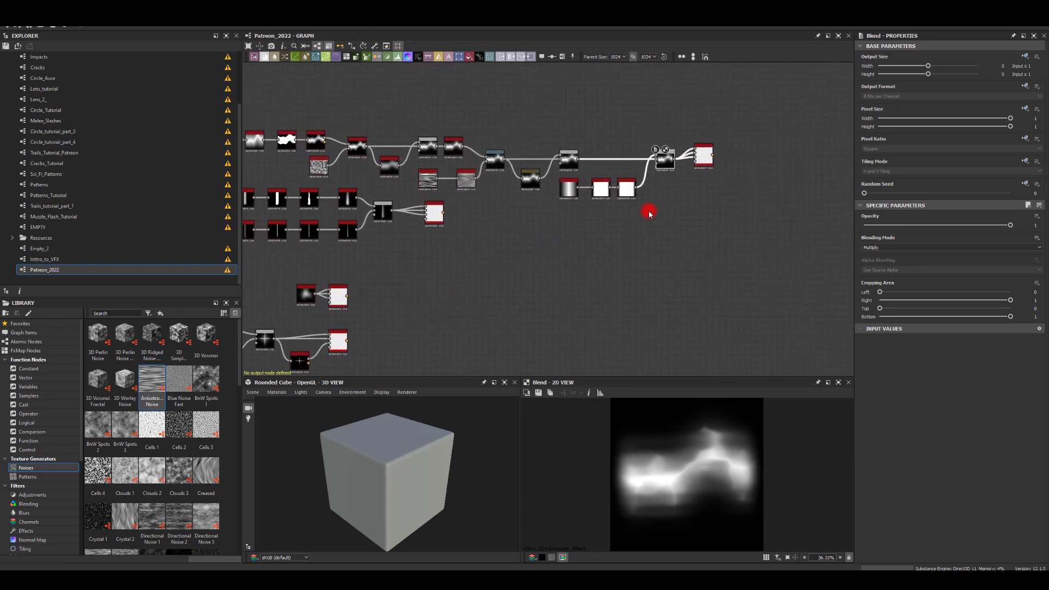